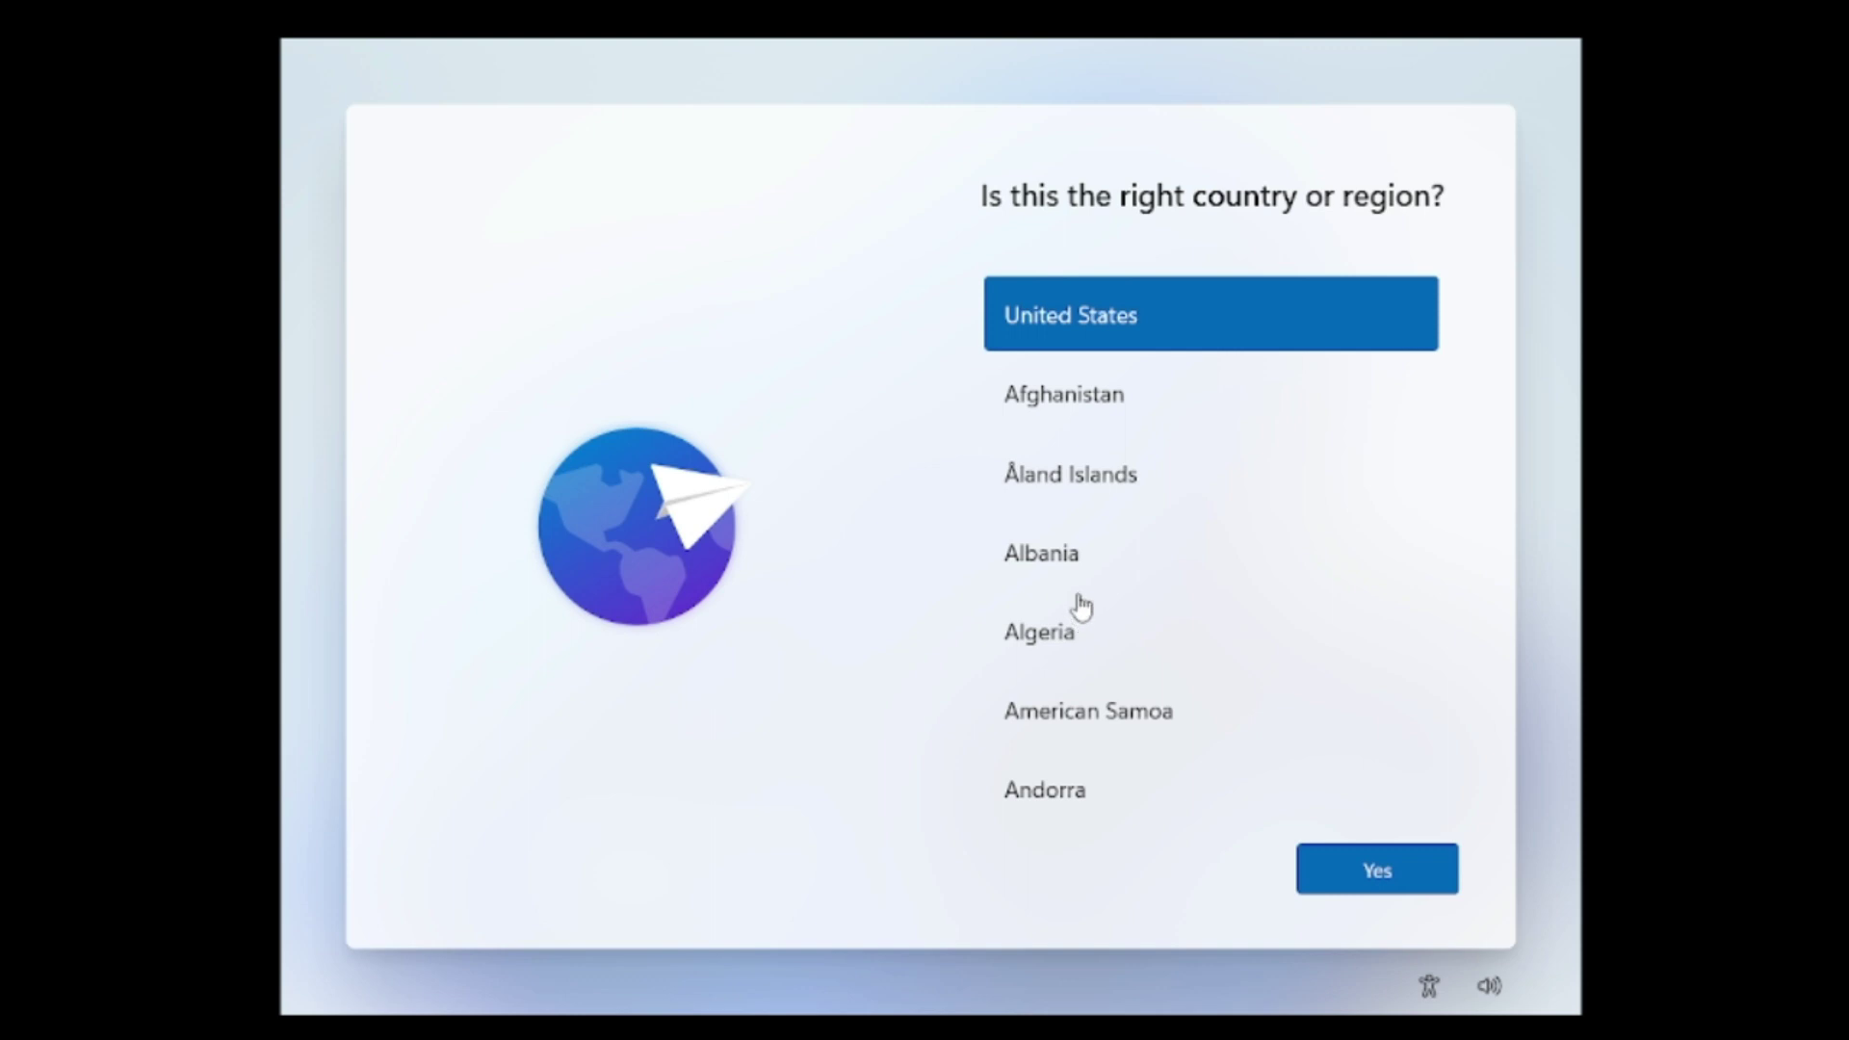
Keep United States as the country or region.
left_click(1371, 875)
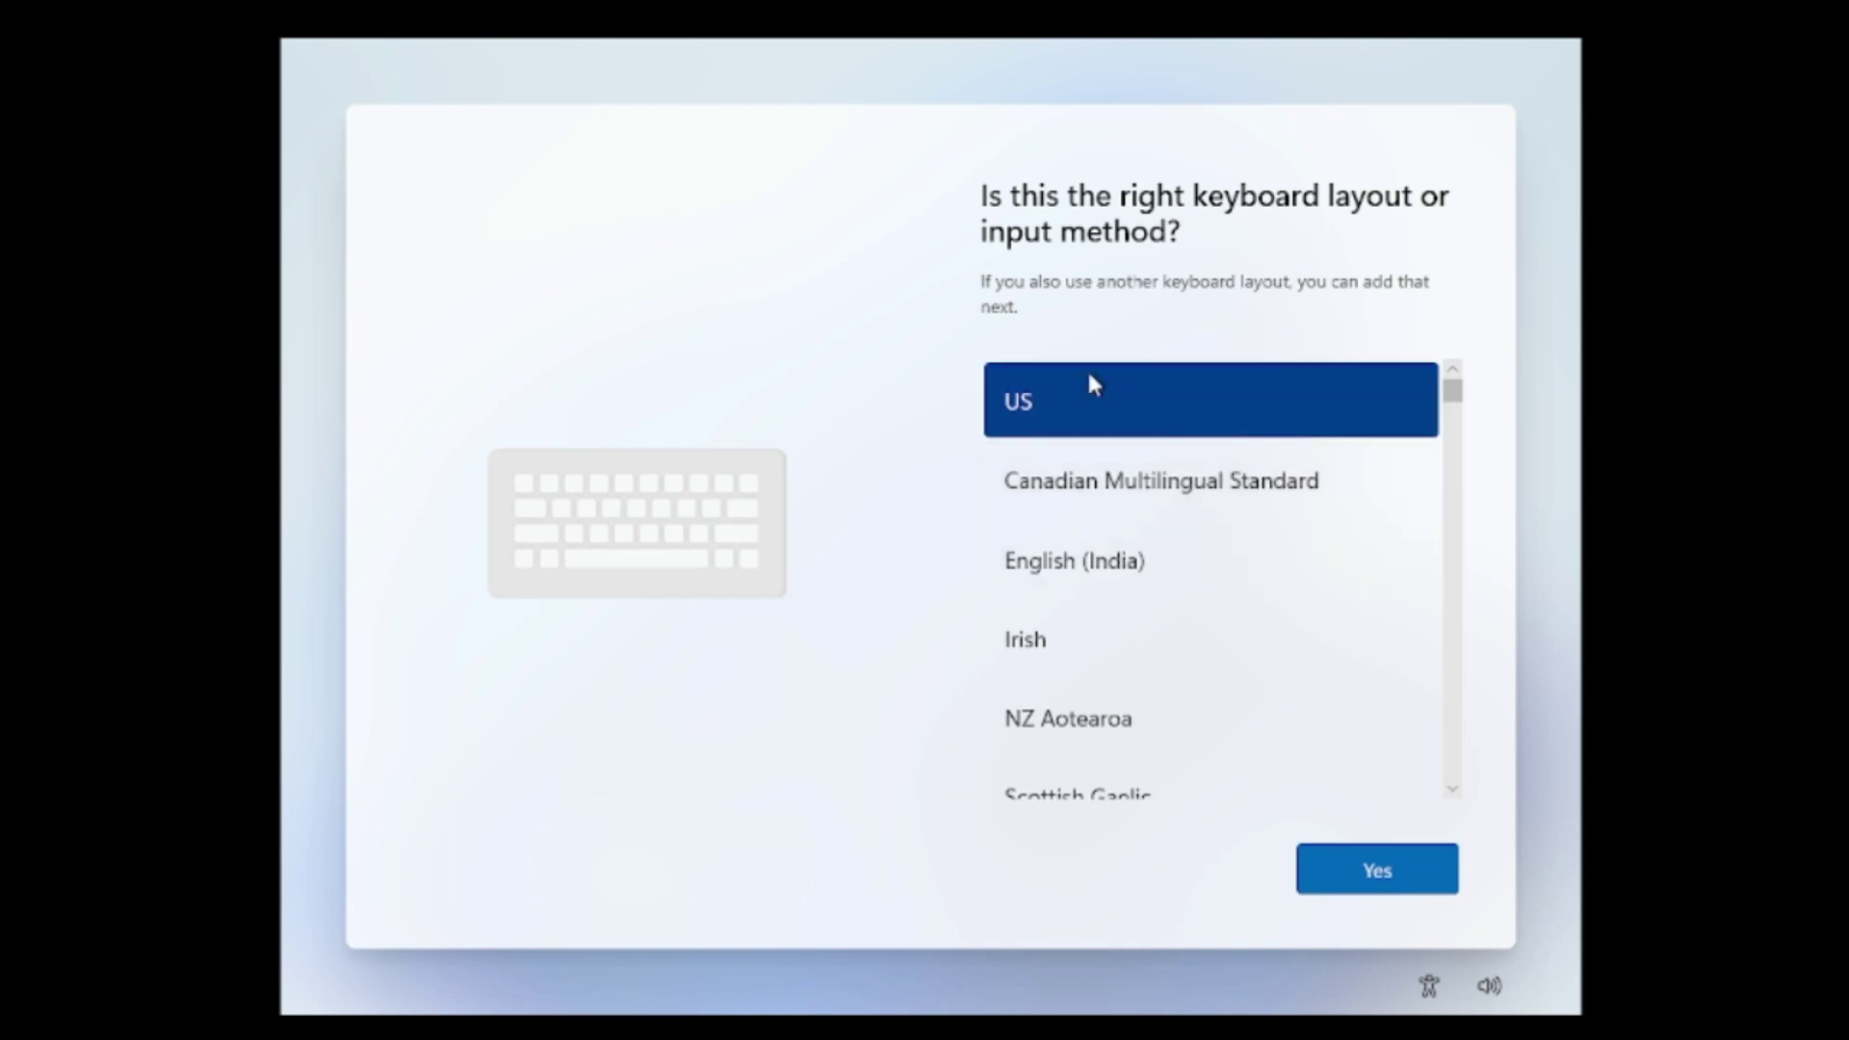
Keep the US keyboard layout and skip adding a second layout.
left_click(1383, 884)
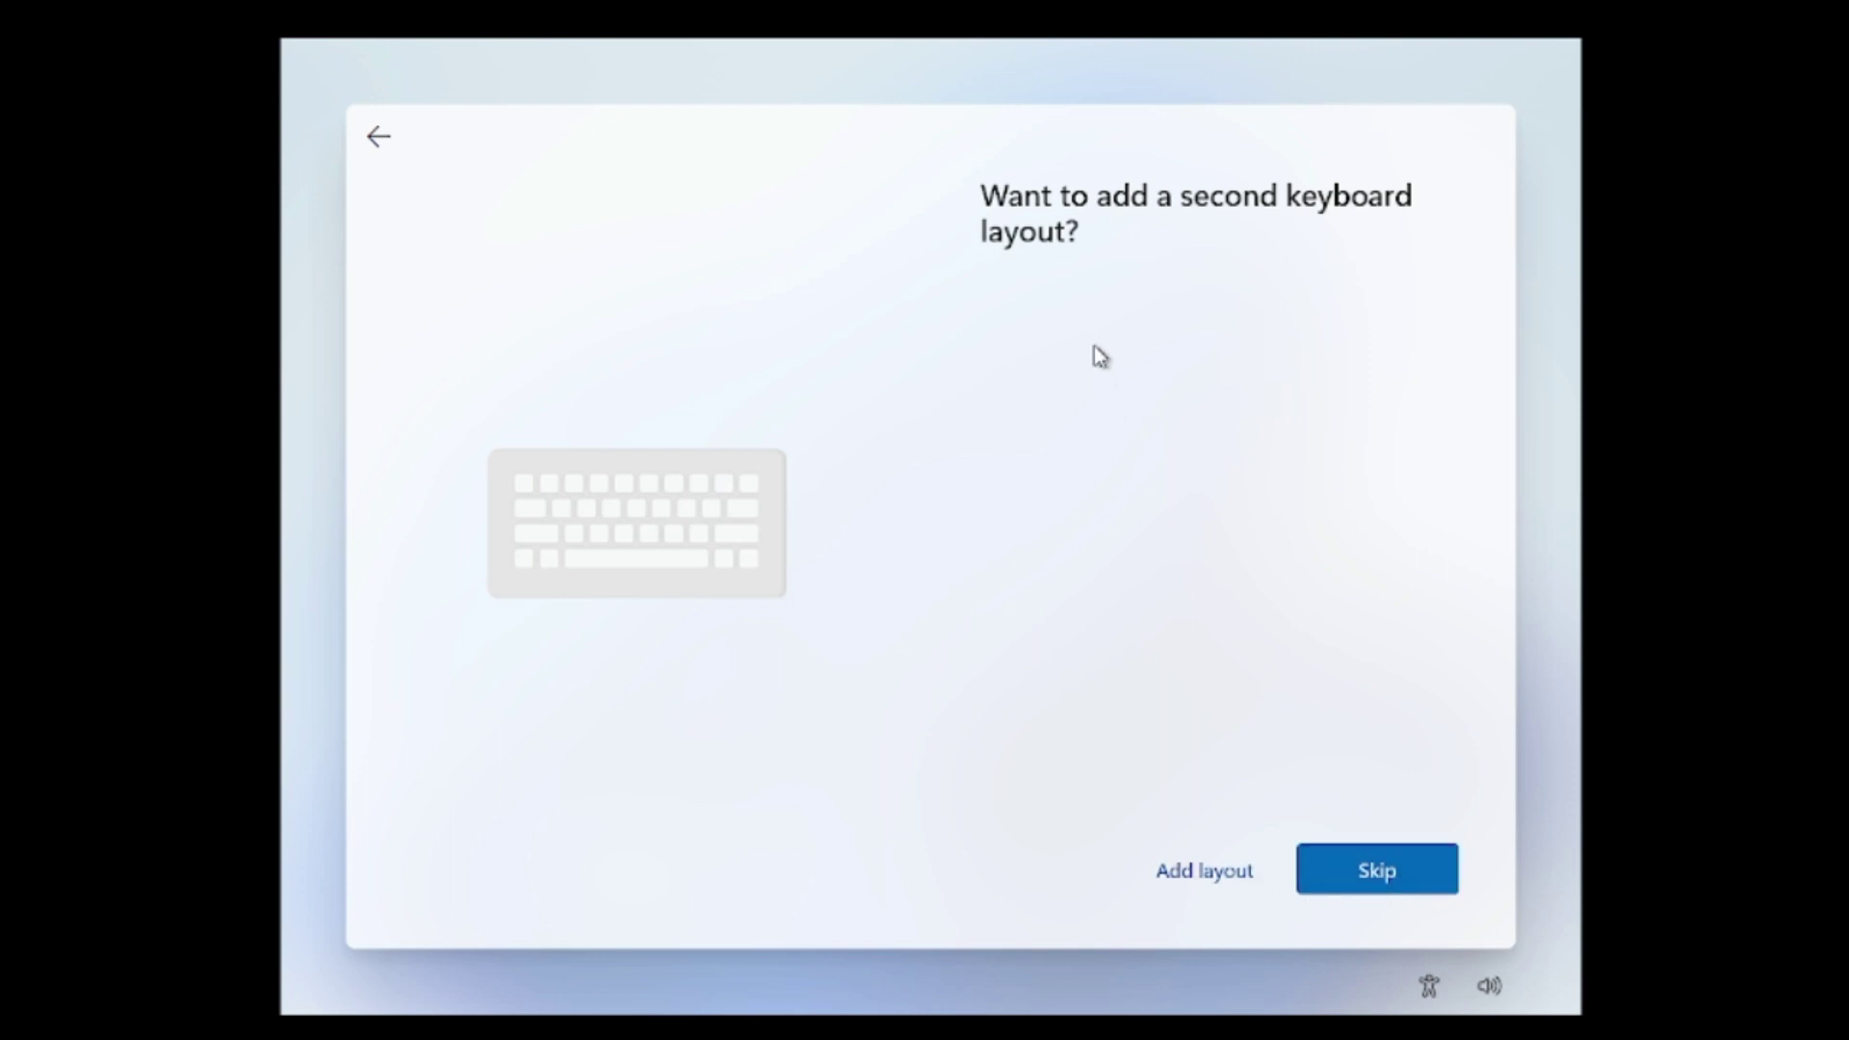
left_click(1348, 873)
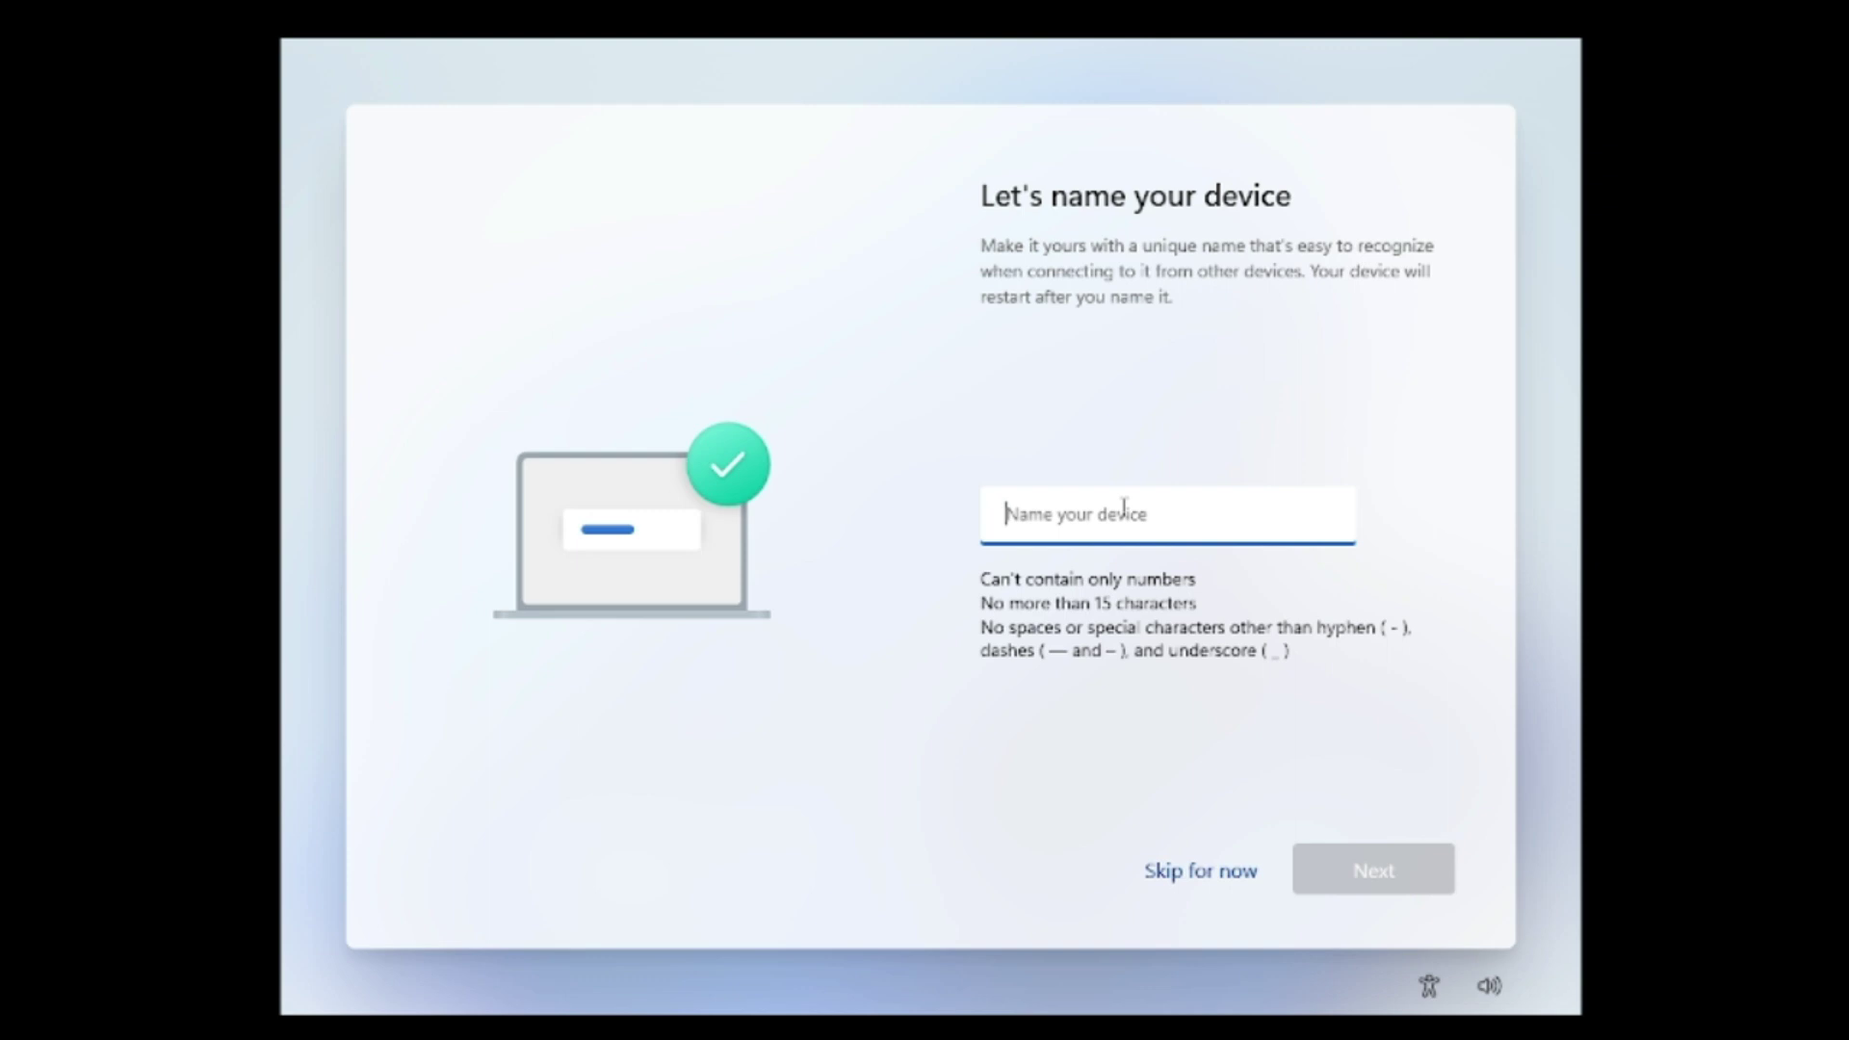
Name the device TechGene without a space, and choose to set it up for personal use.
type("Tech Gene")
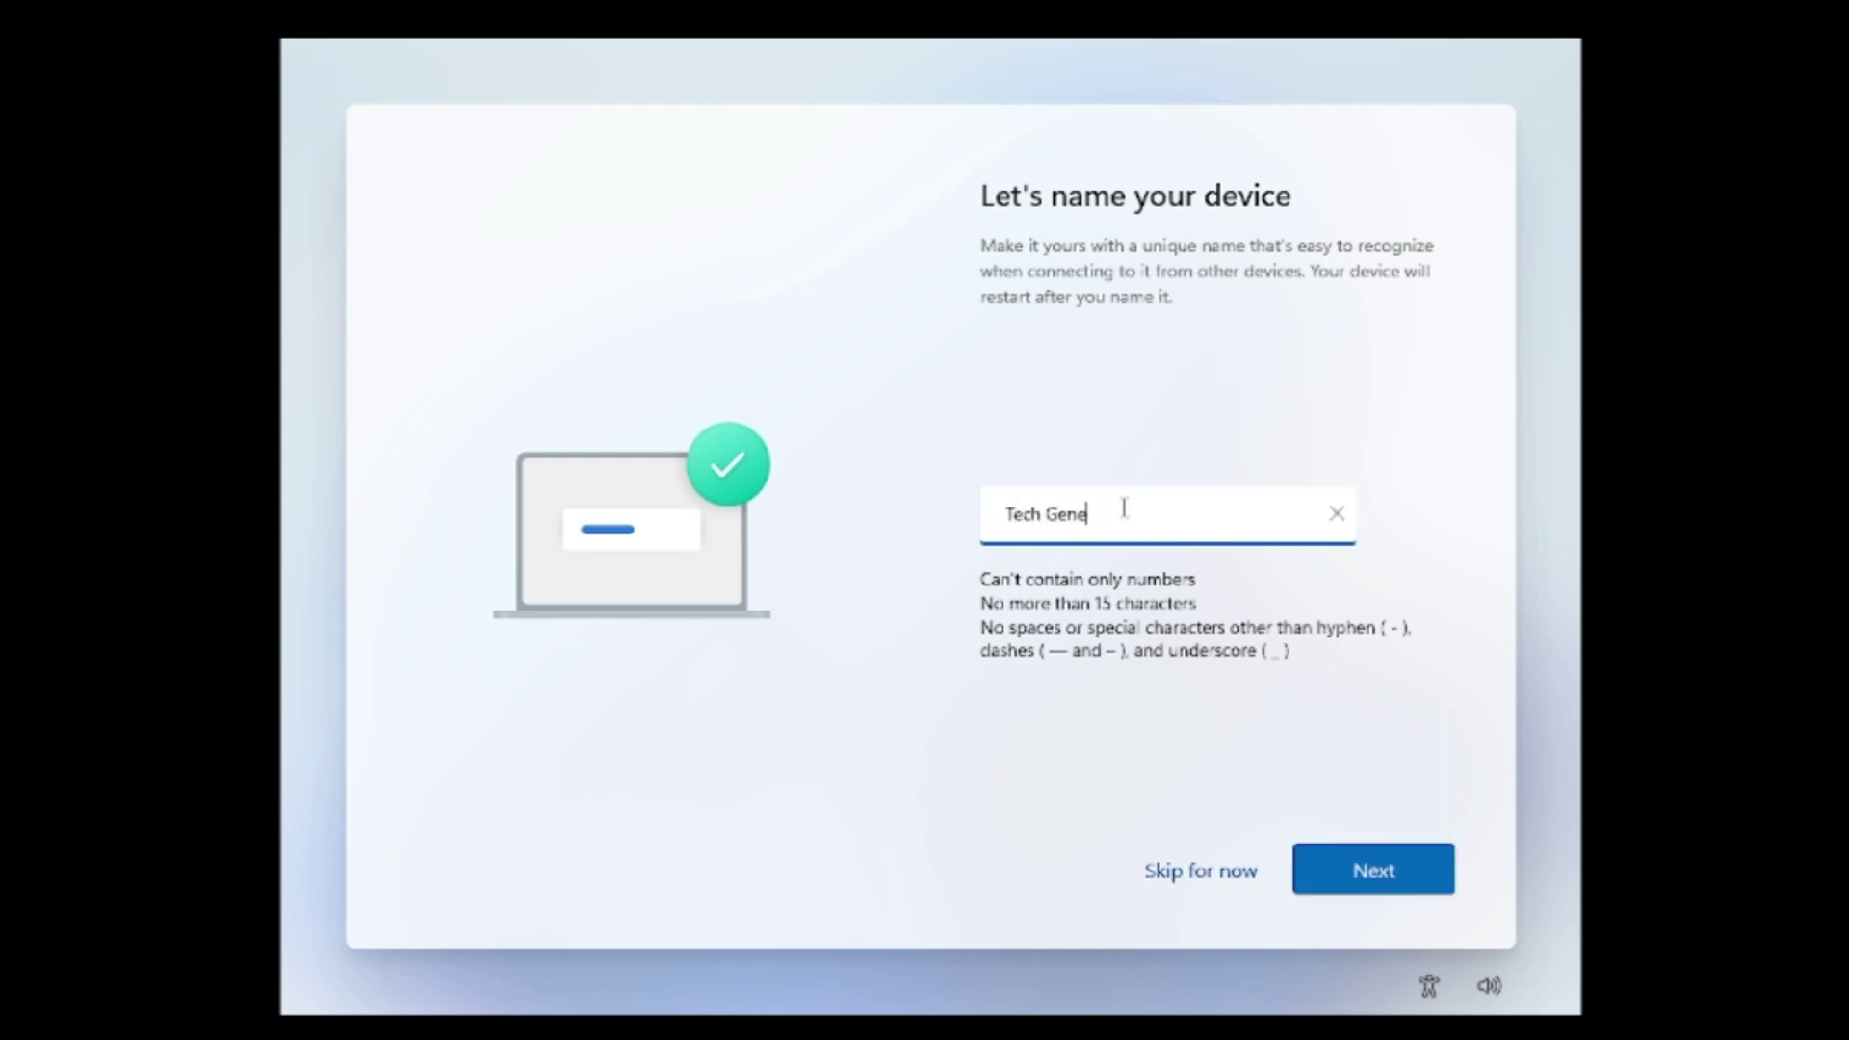
left_click(1375, 881)
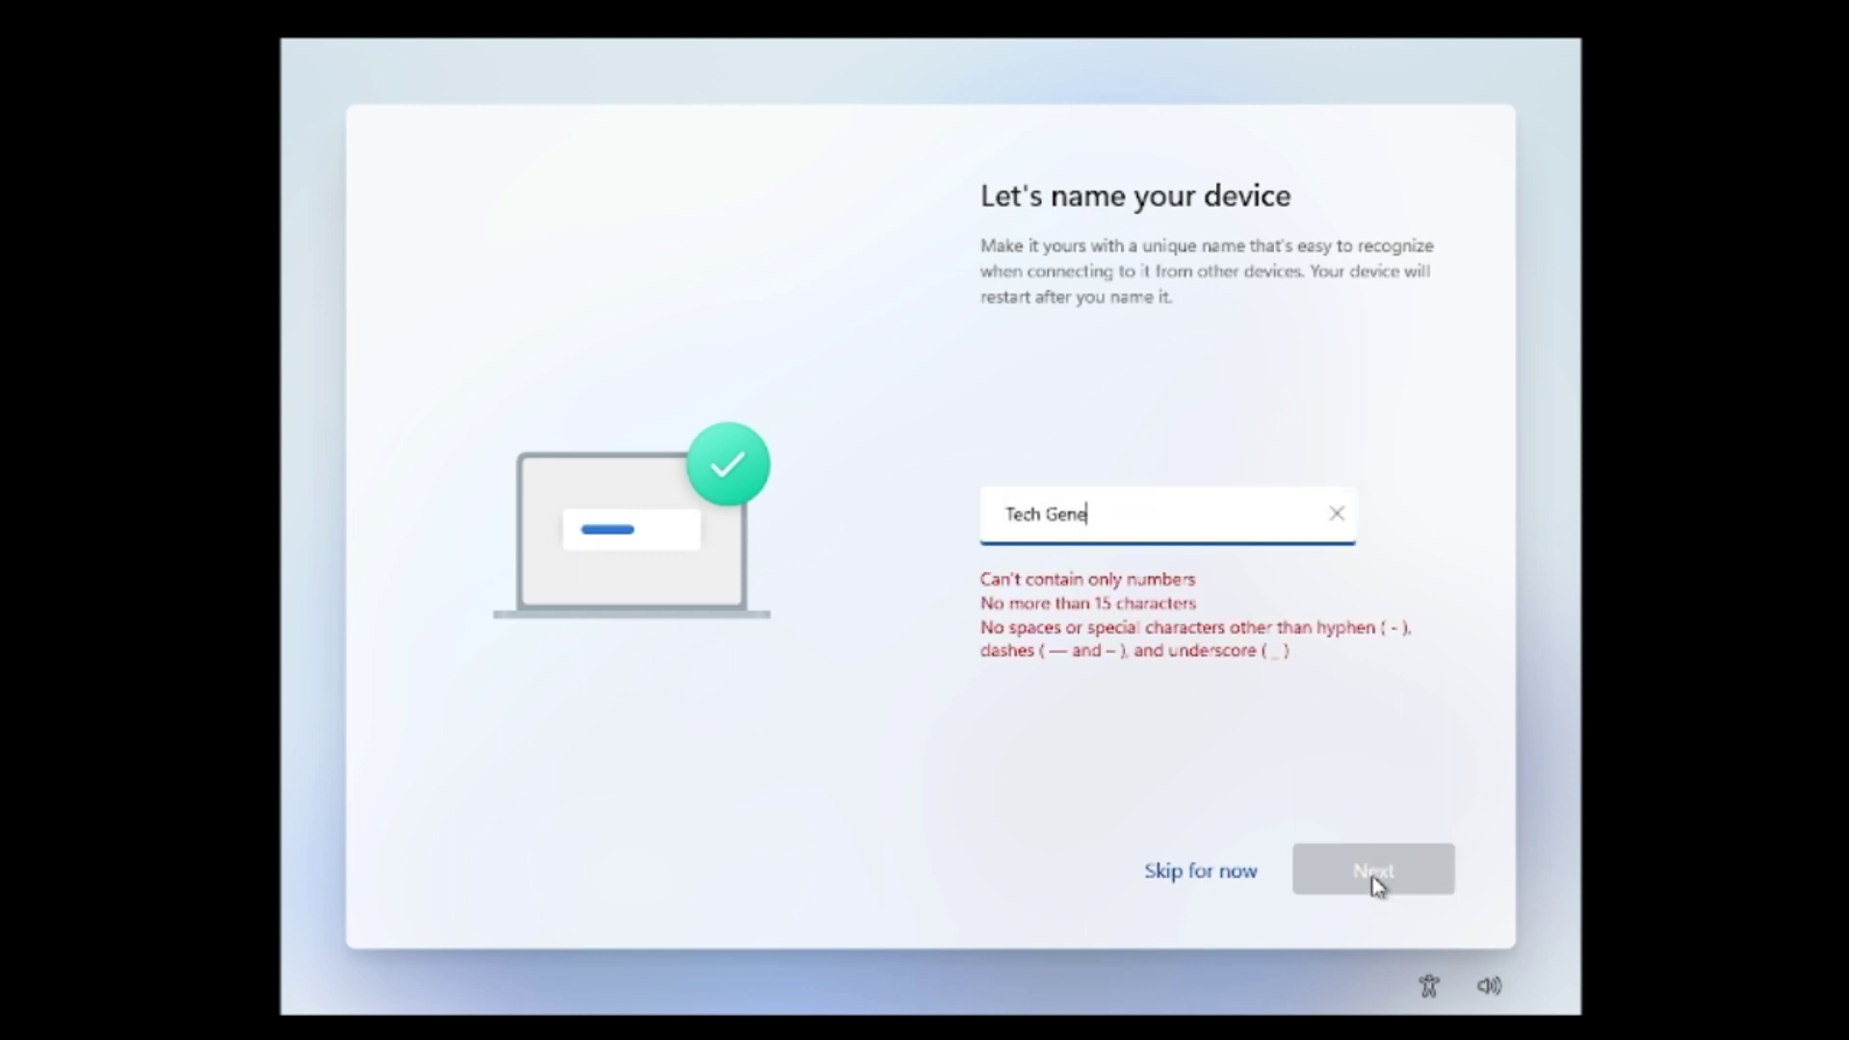
left_click(1049, 515)
key("BackSpace")
left_click(1318, 876)
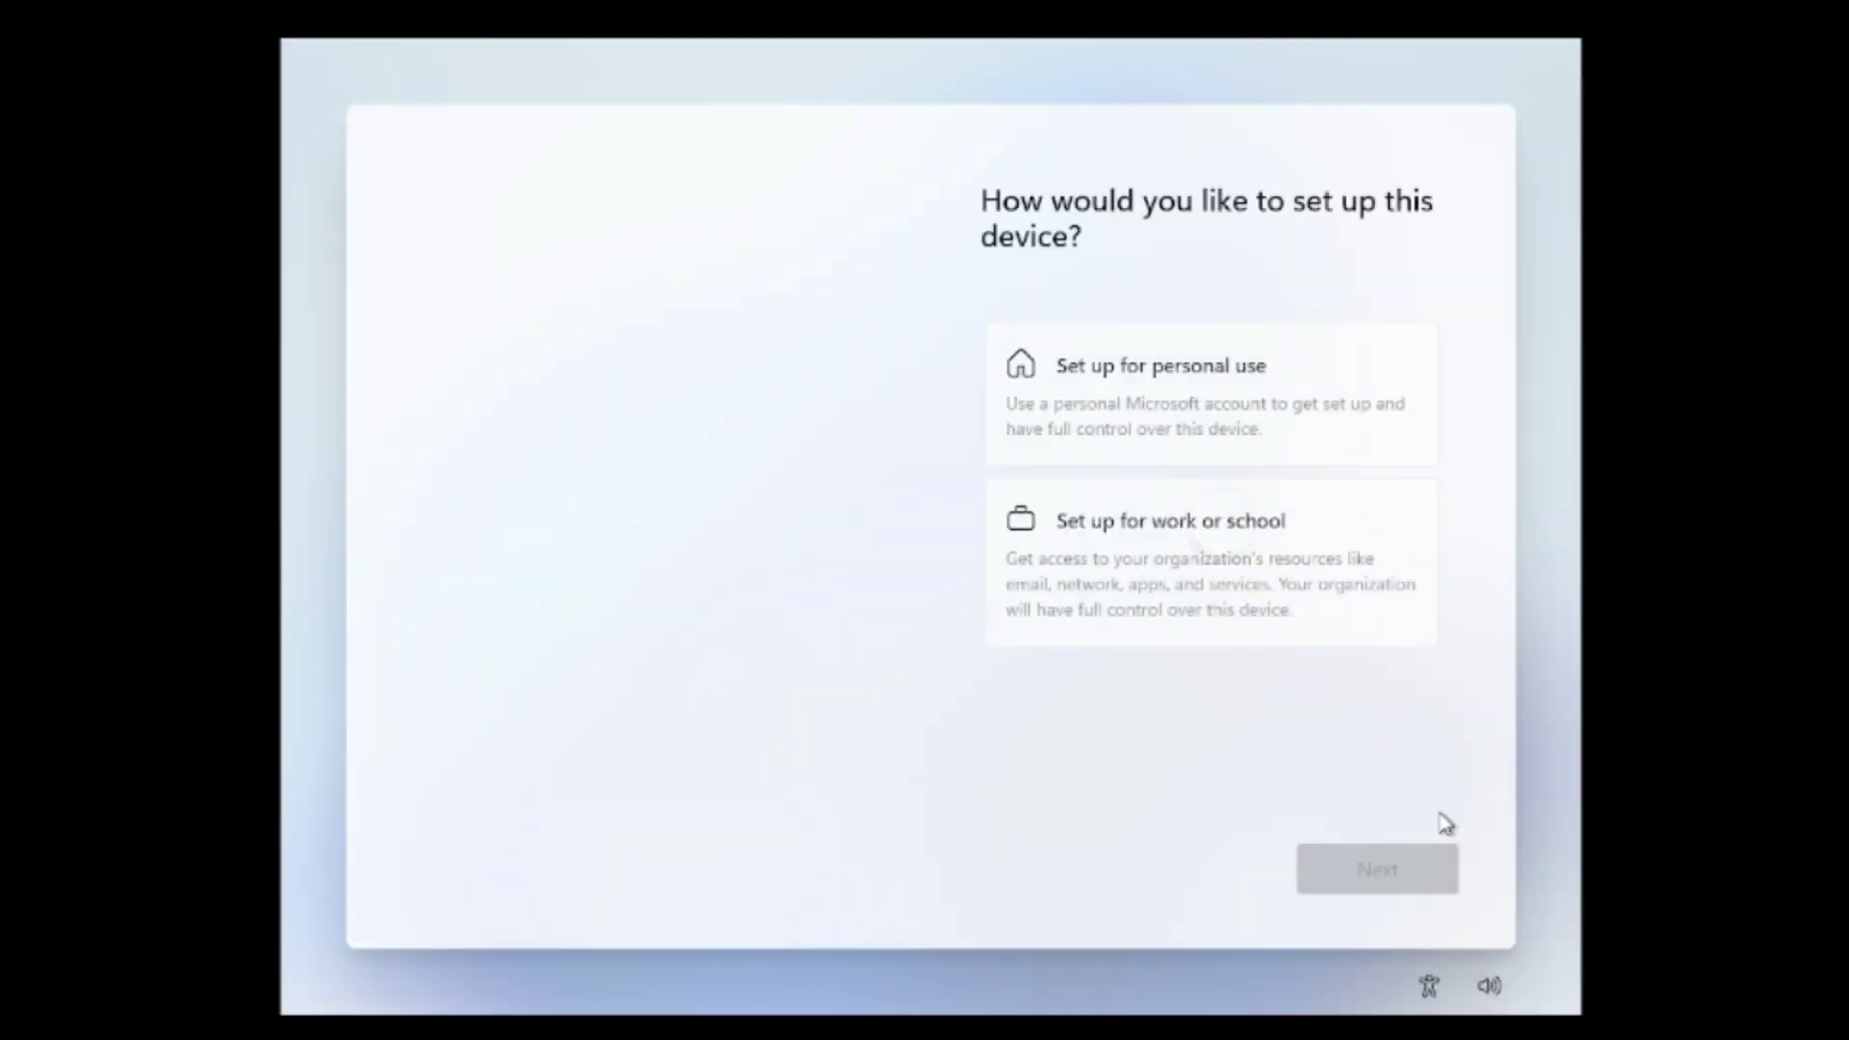
left_click(1132, 397)
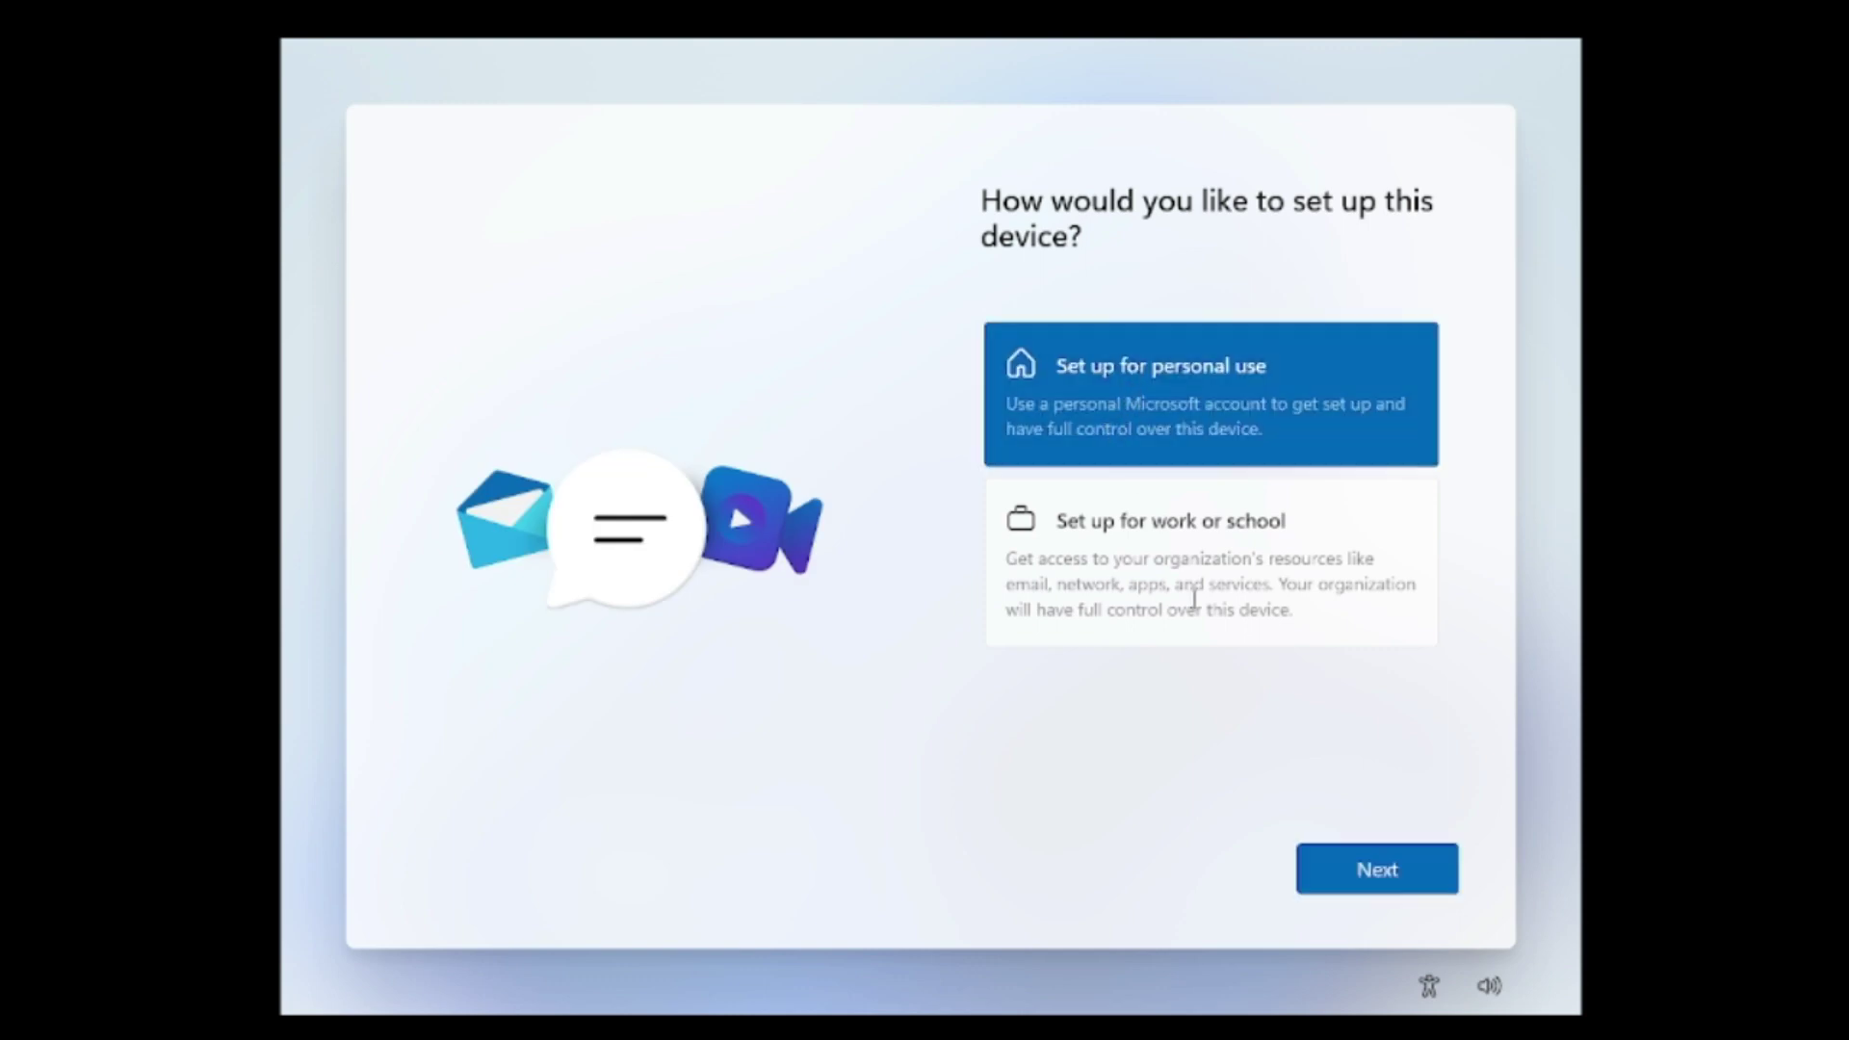
Continue with personal use, view the other sign-in options, then return to the Microsoft sign-in form.
left_click(1374, 871)
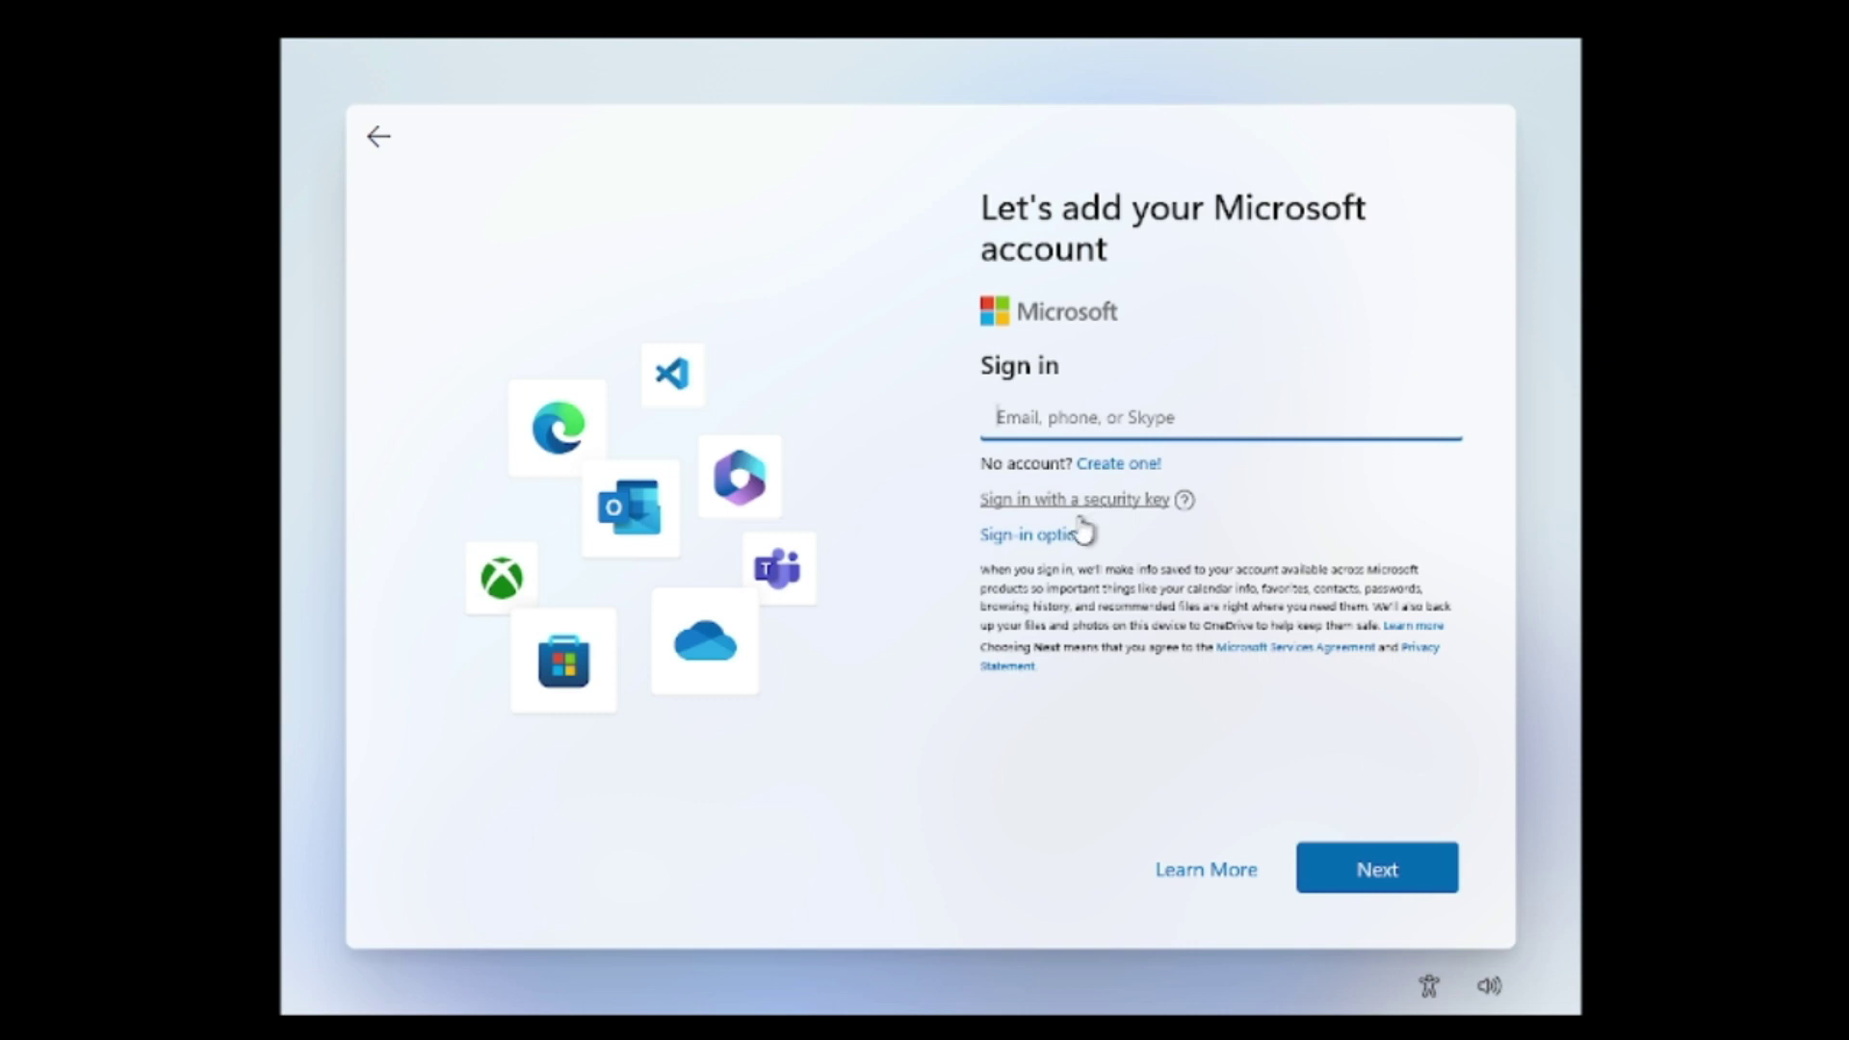
left_click(1038, 541)
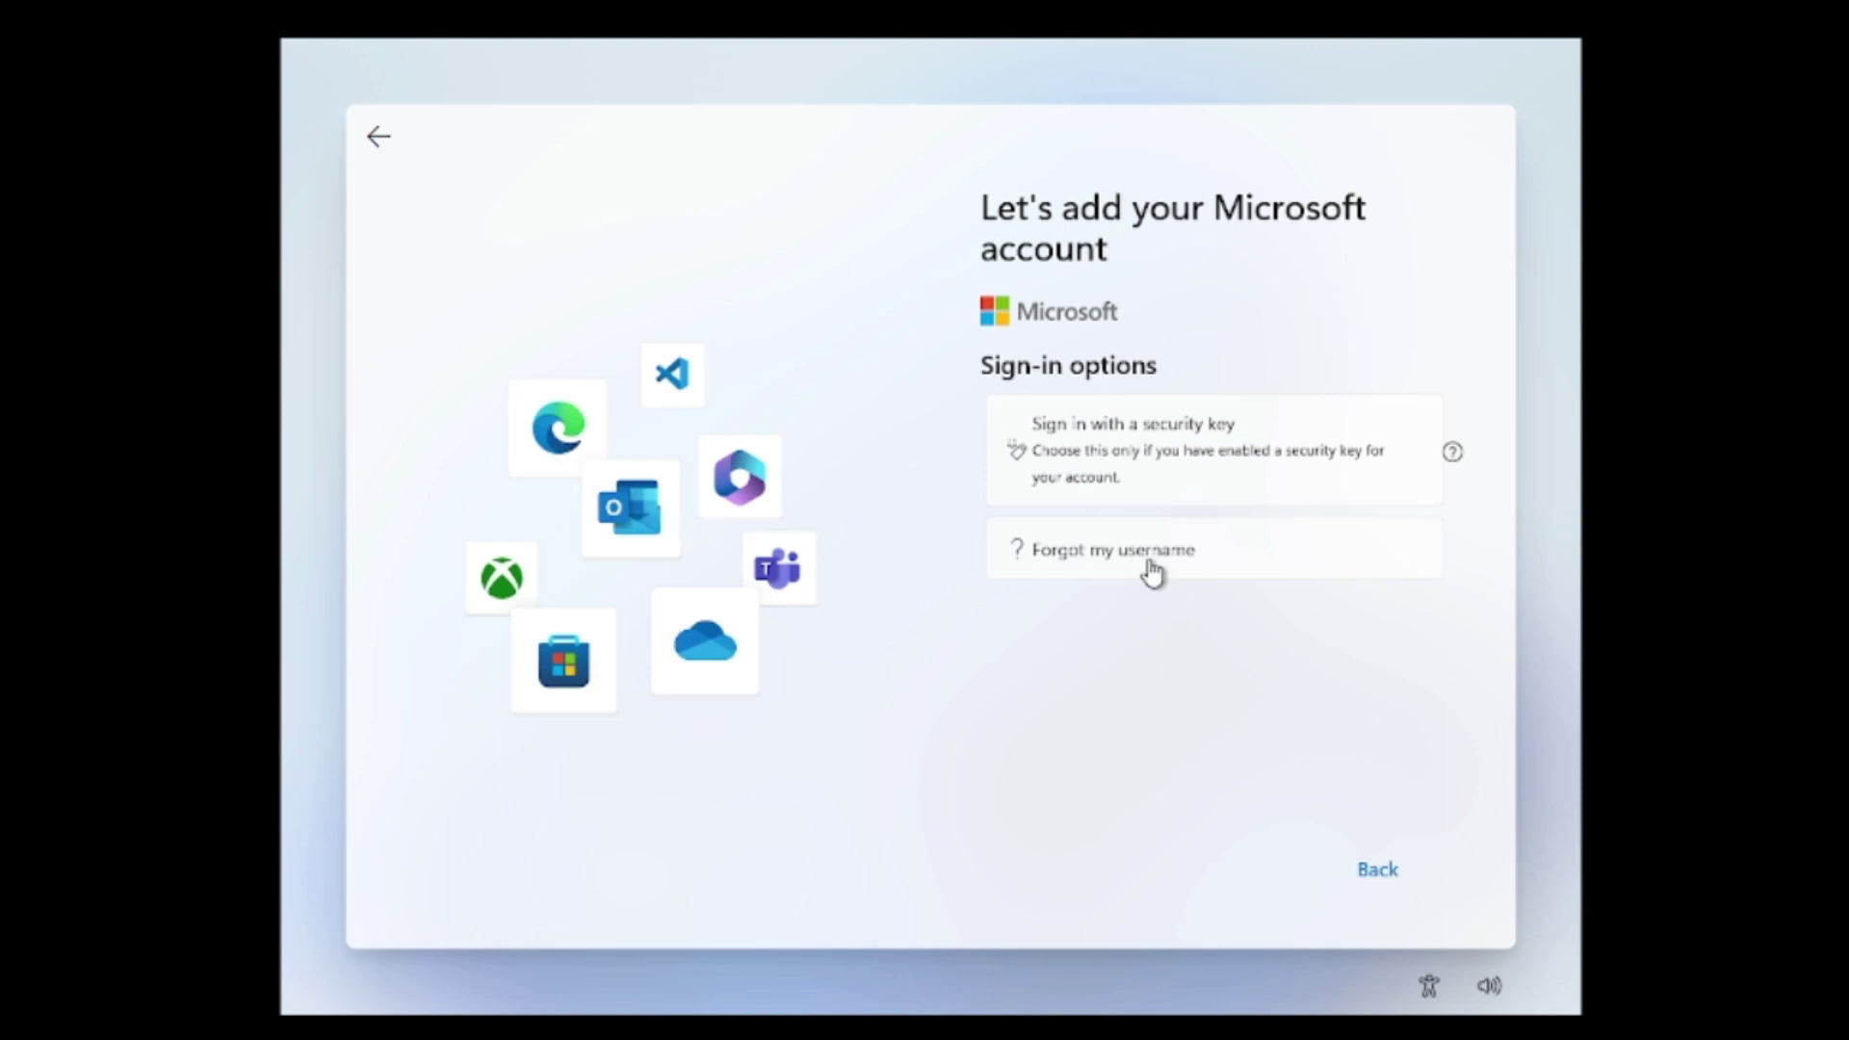
left_click(1358, 870)
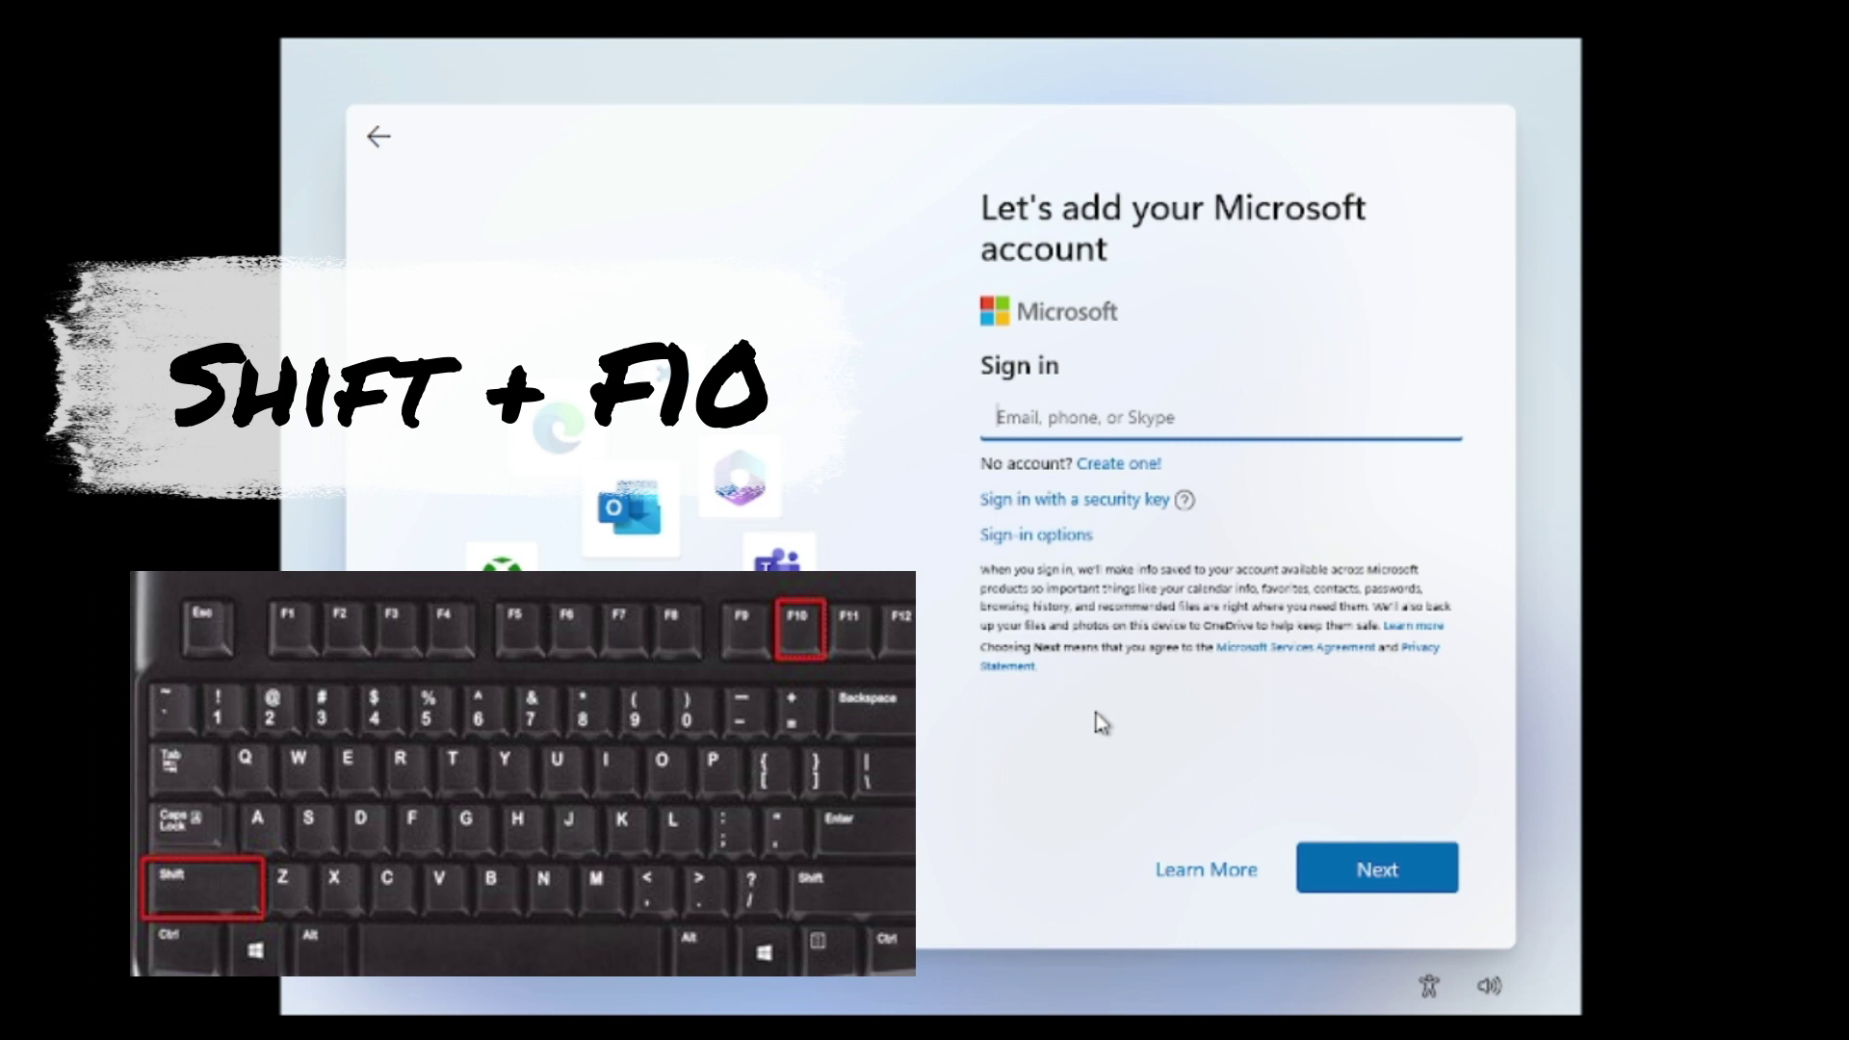
Open an administrator Command Prompt with Shift+F10 and run netsh interface show interface.
key("shift+F10")
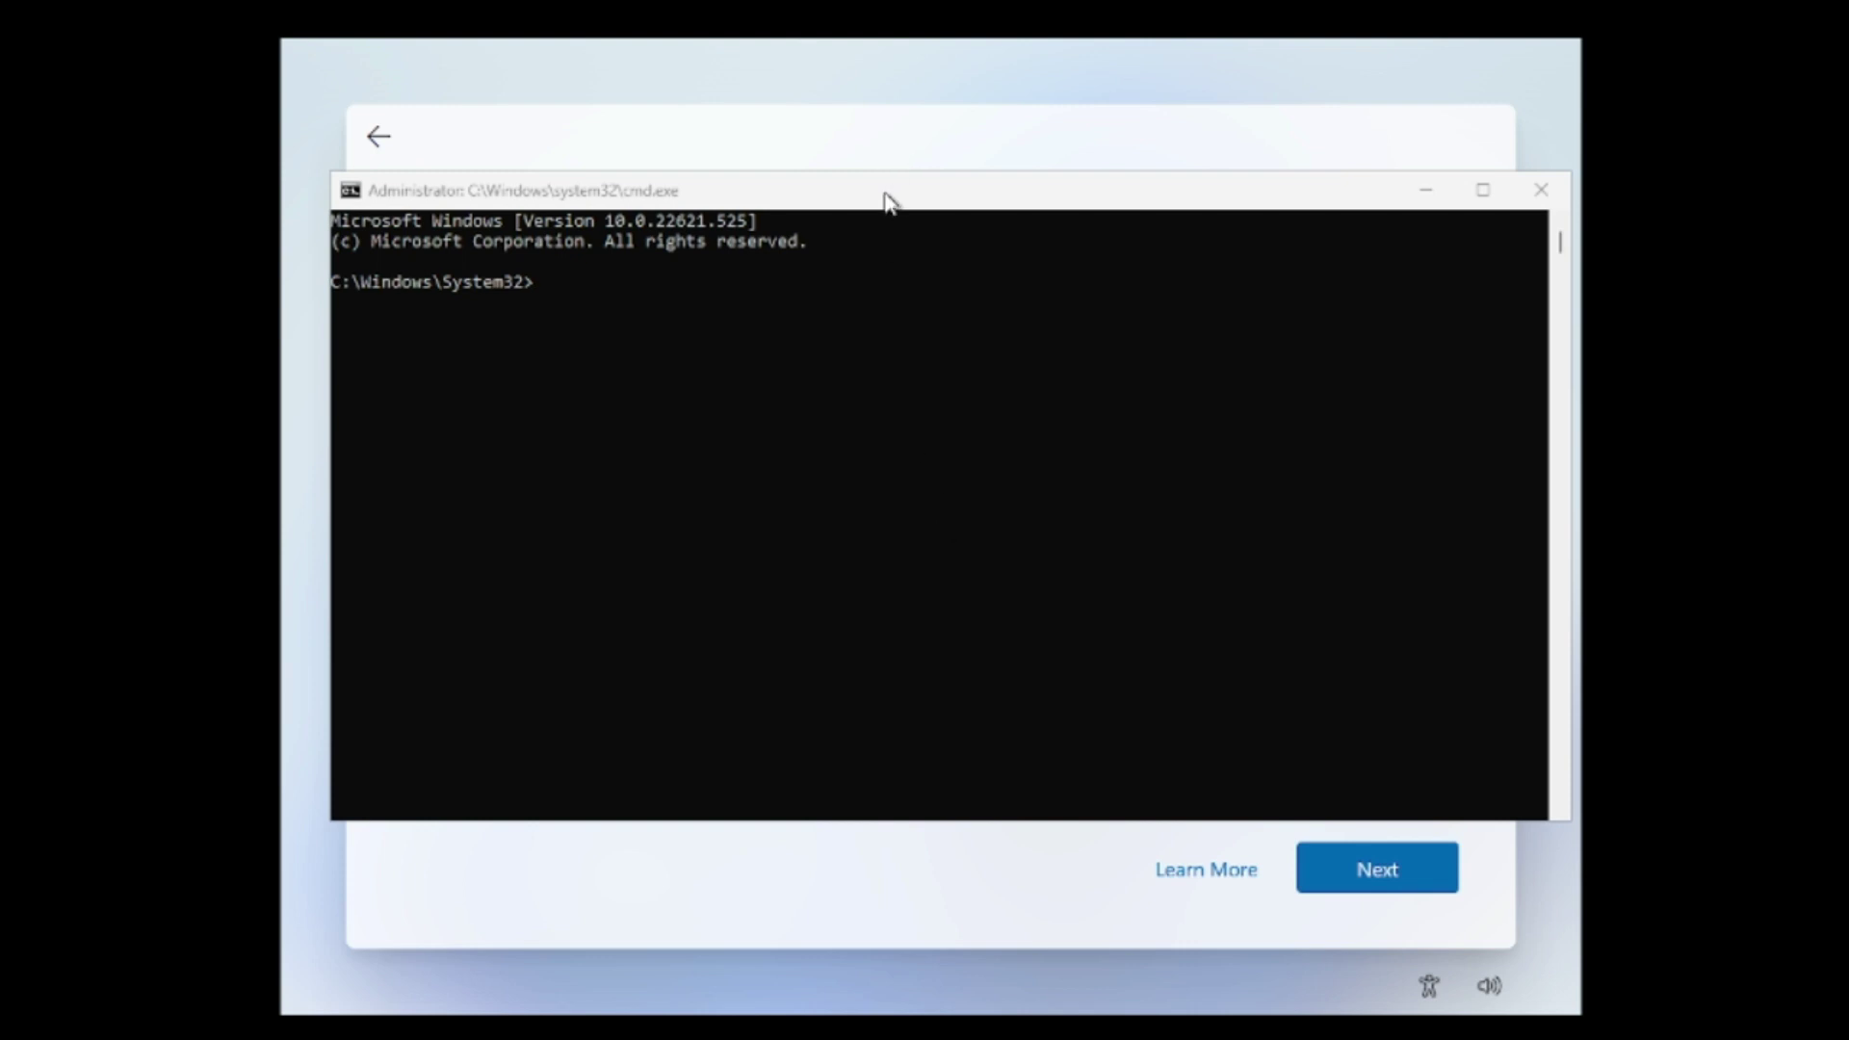
left_click_drag(885, 196, 927, 235)
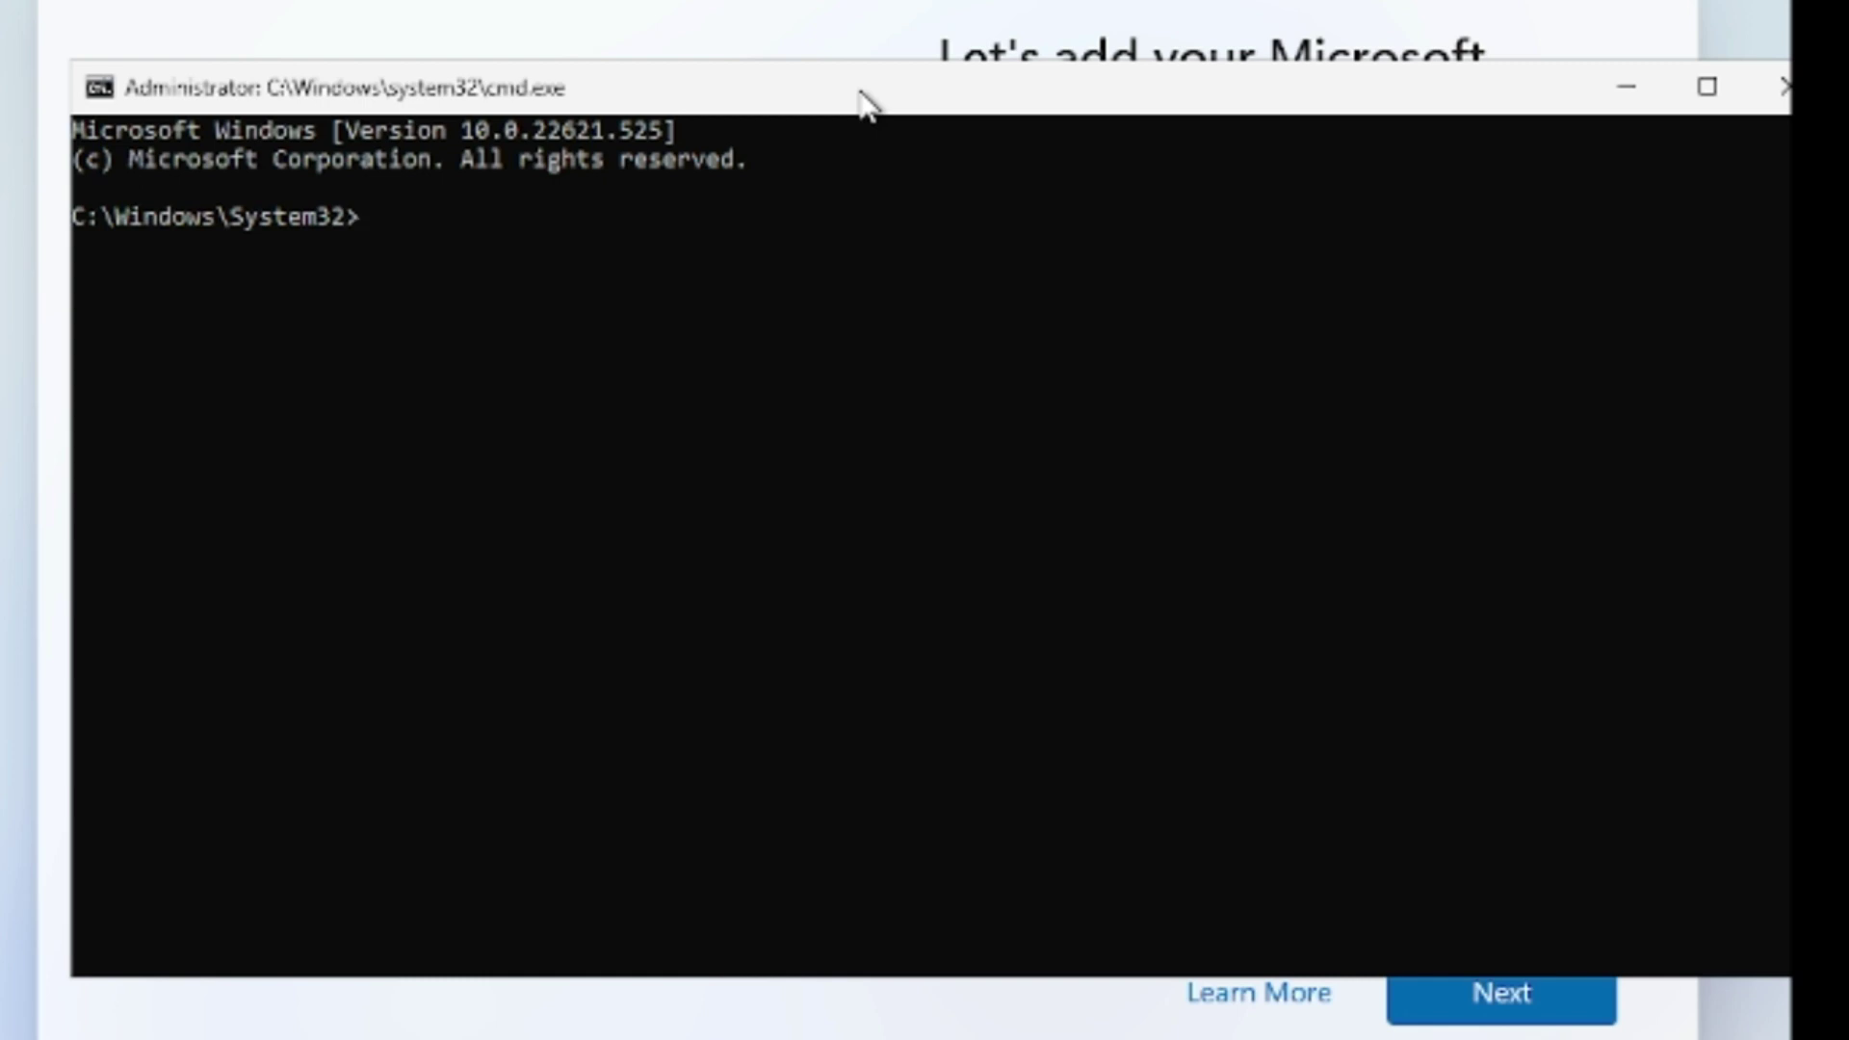
type("netsh")
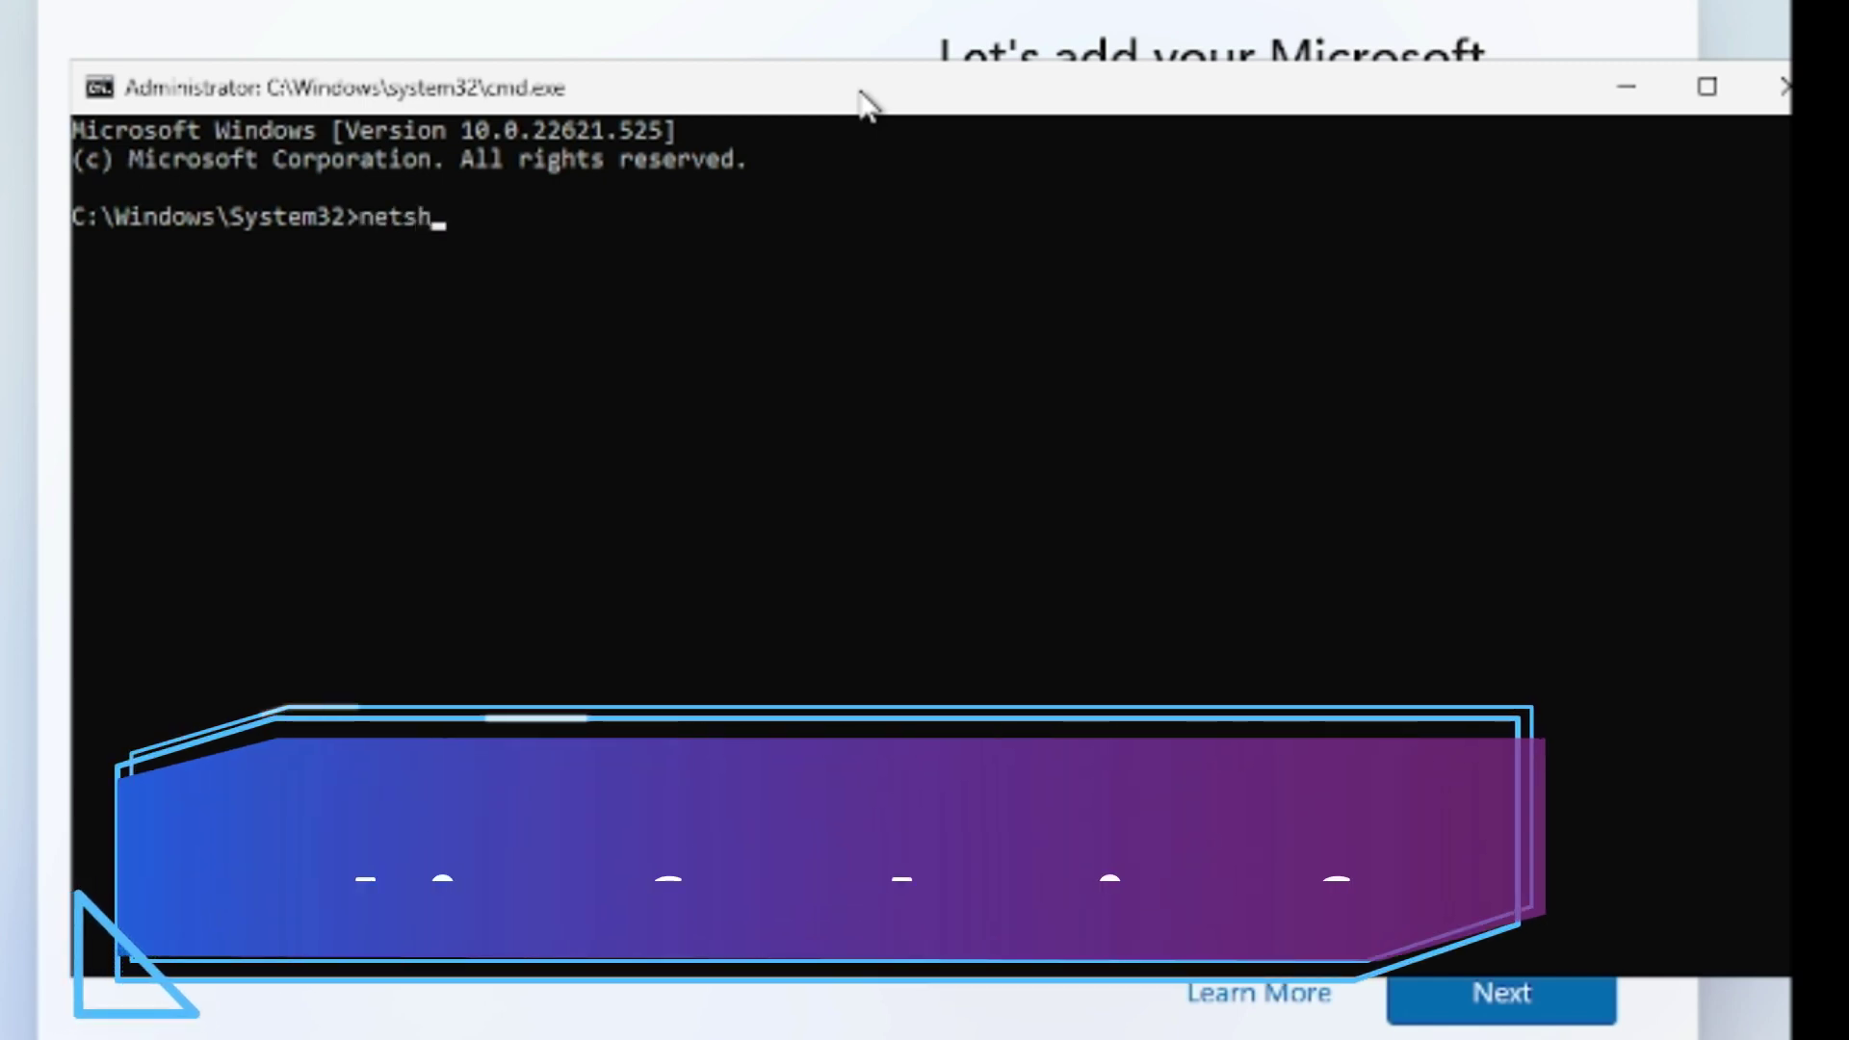
type(" interface")
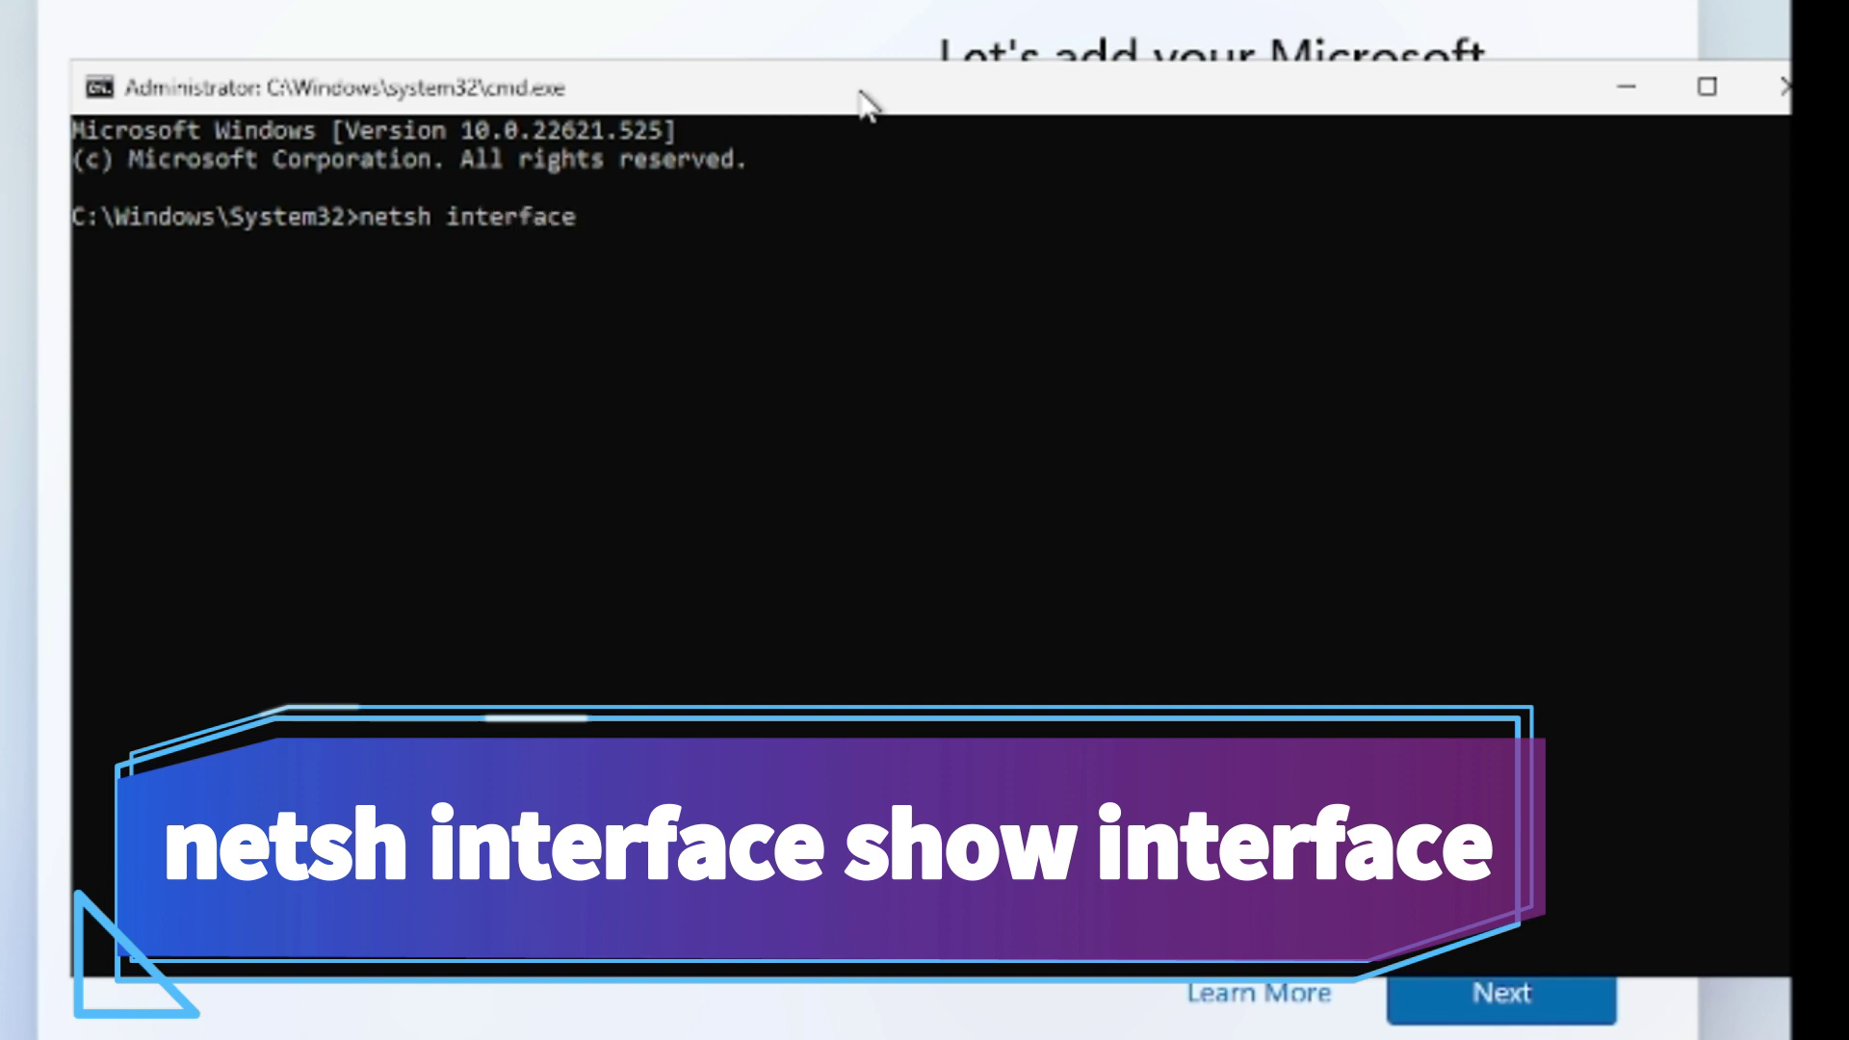
type(" show in")
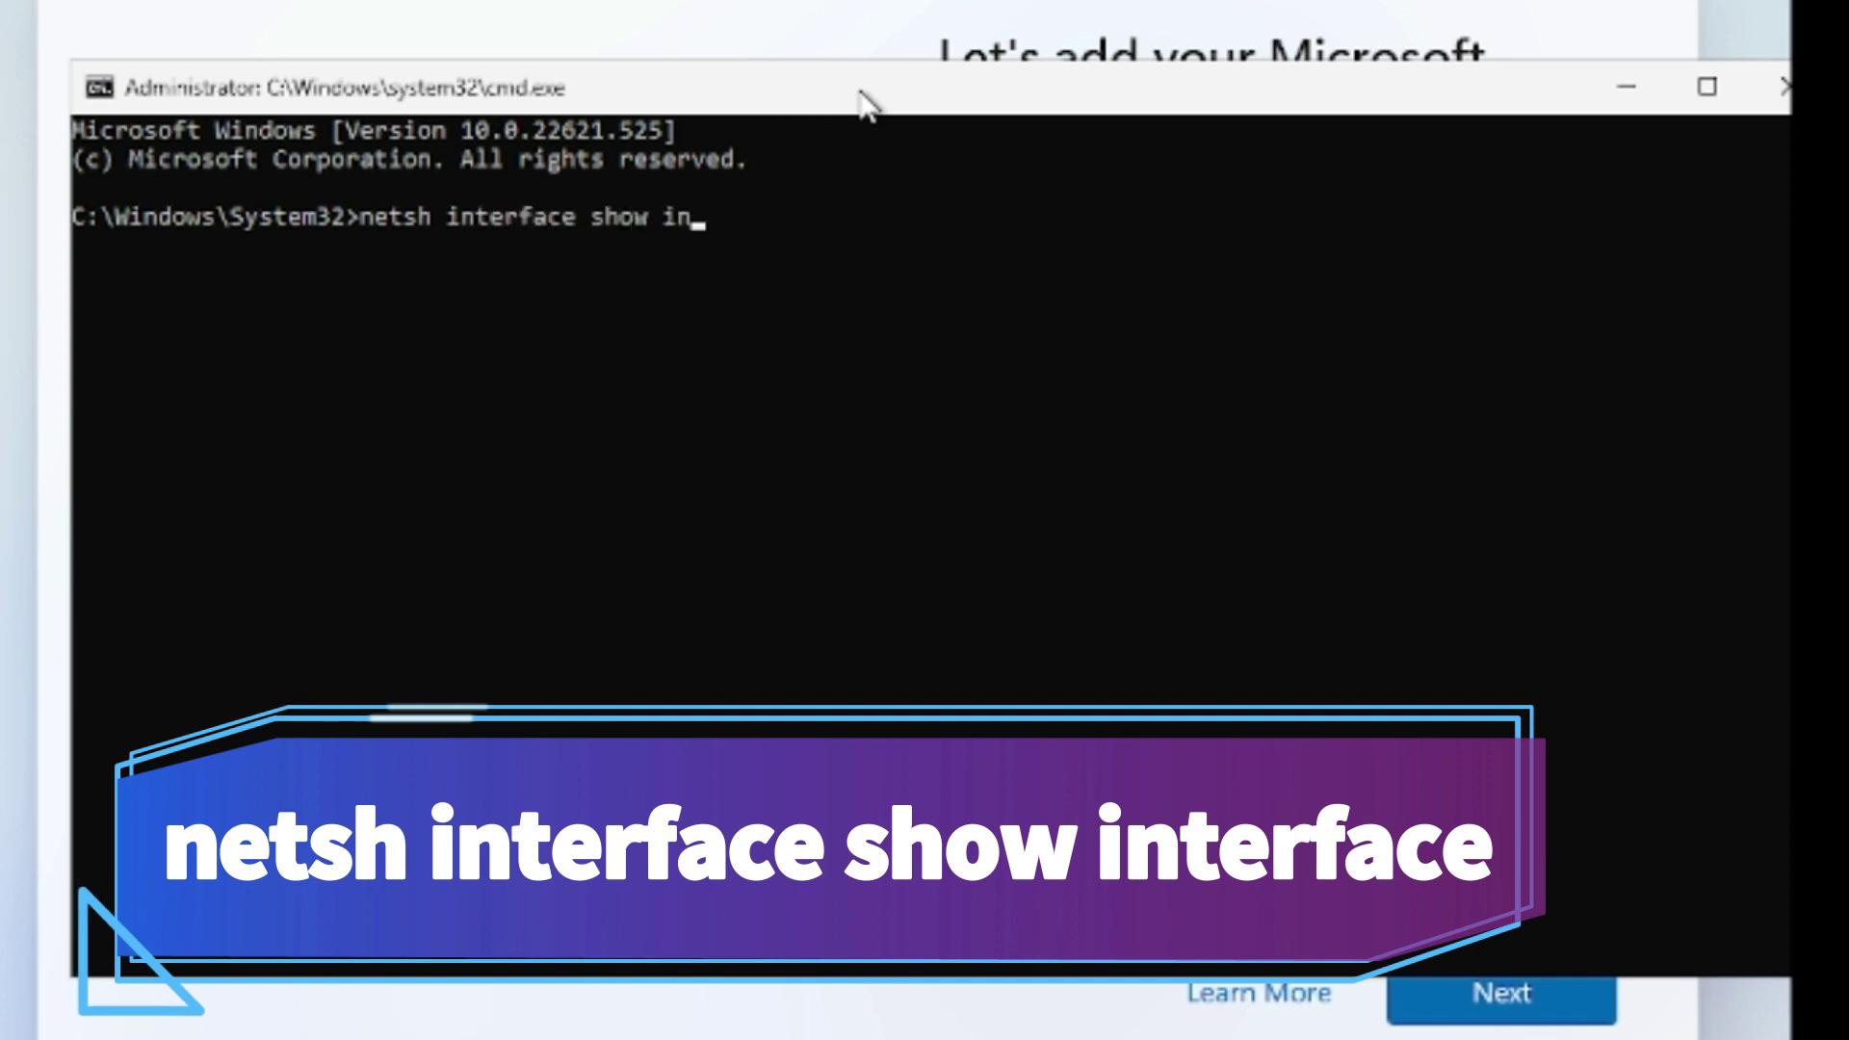
type("terface")
key("Return")
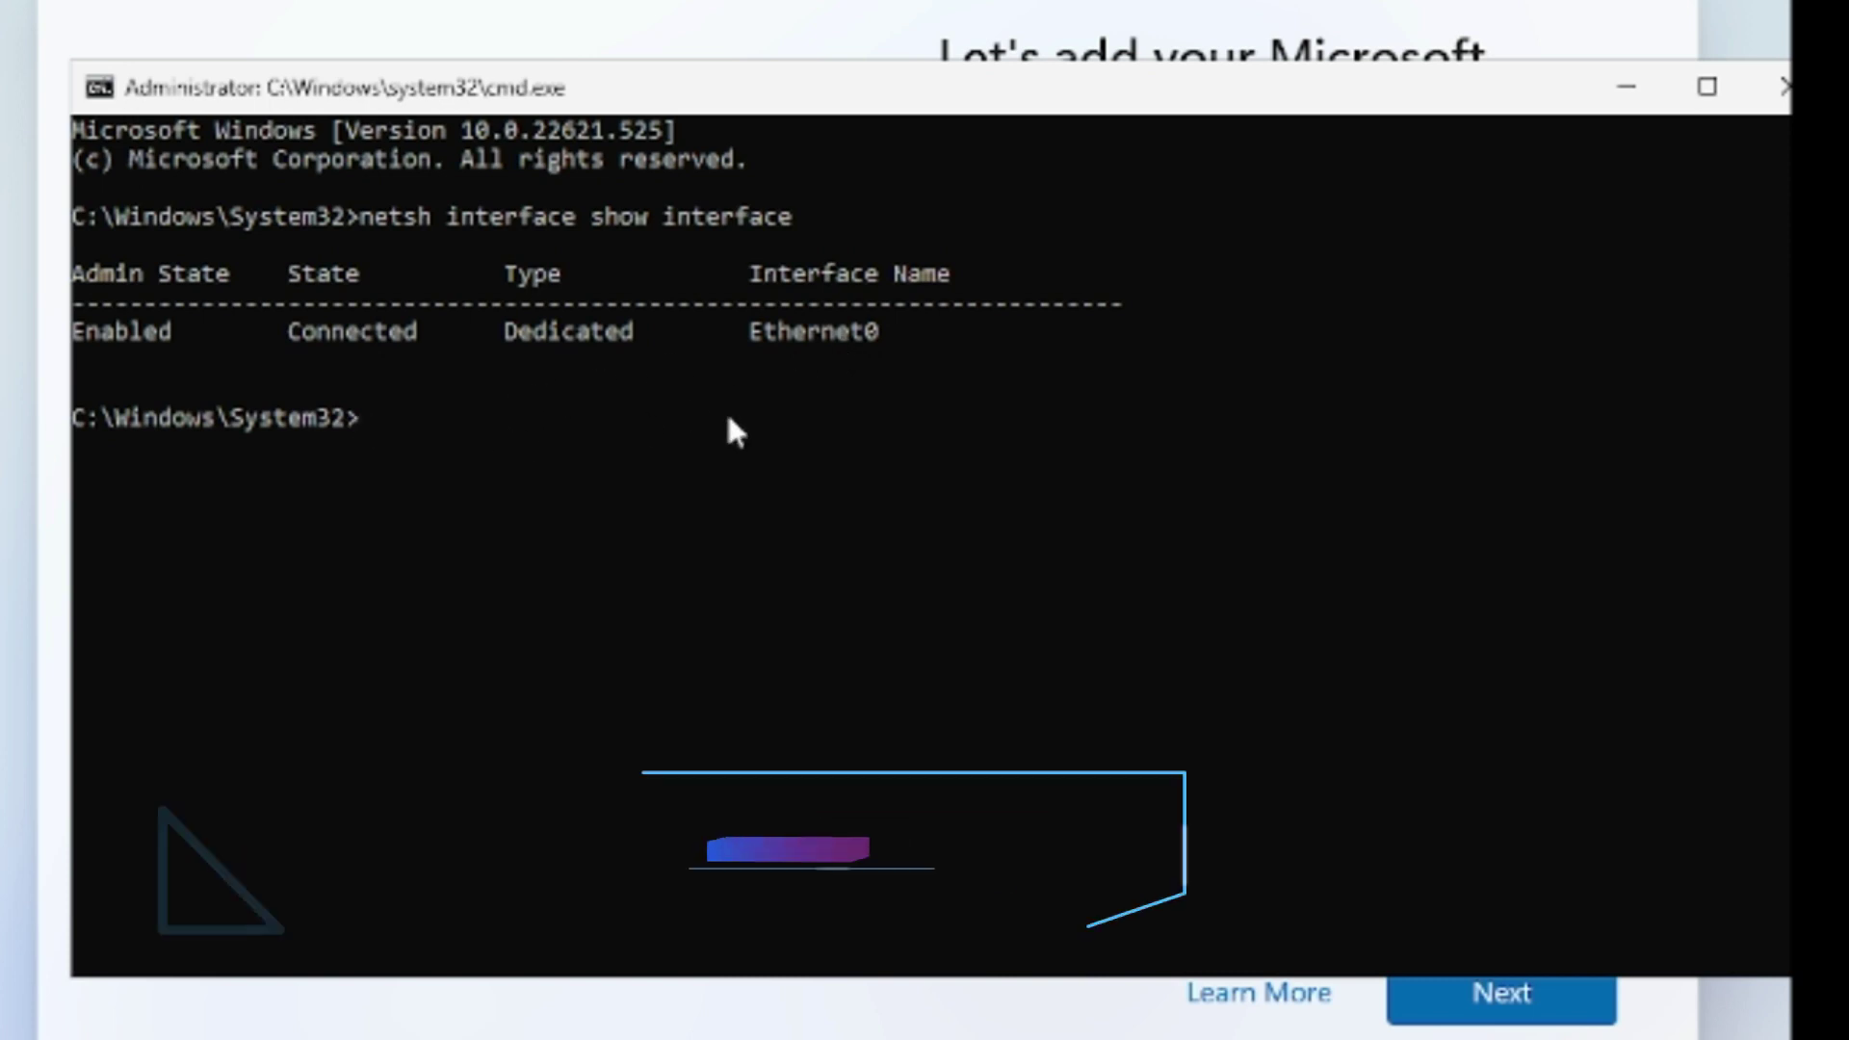
Enter netsh interface set interface "Ethernet0" disable, copying Ethernet0 from the interface list.
type("netsh interfa")
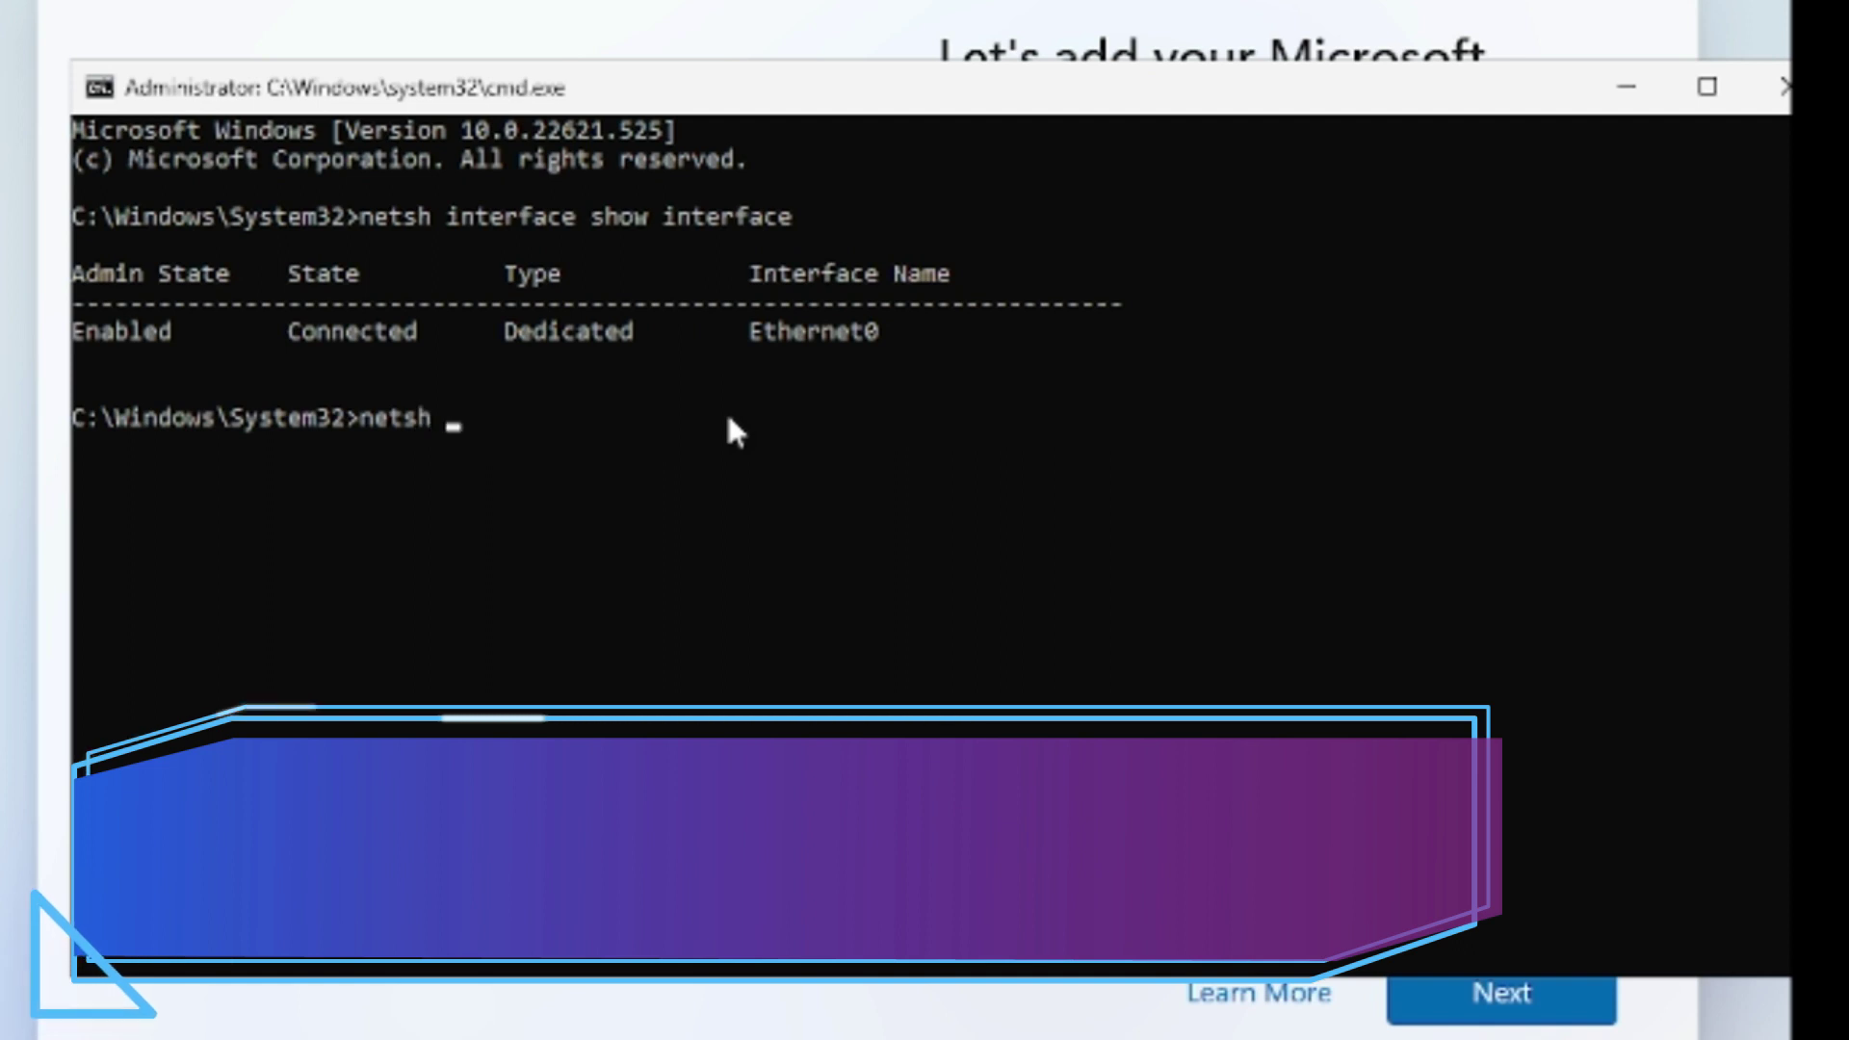
type("ce")
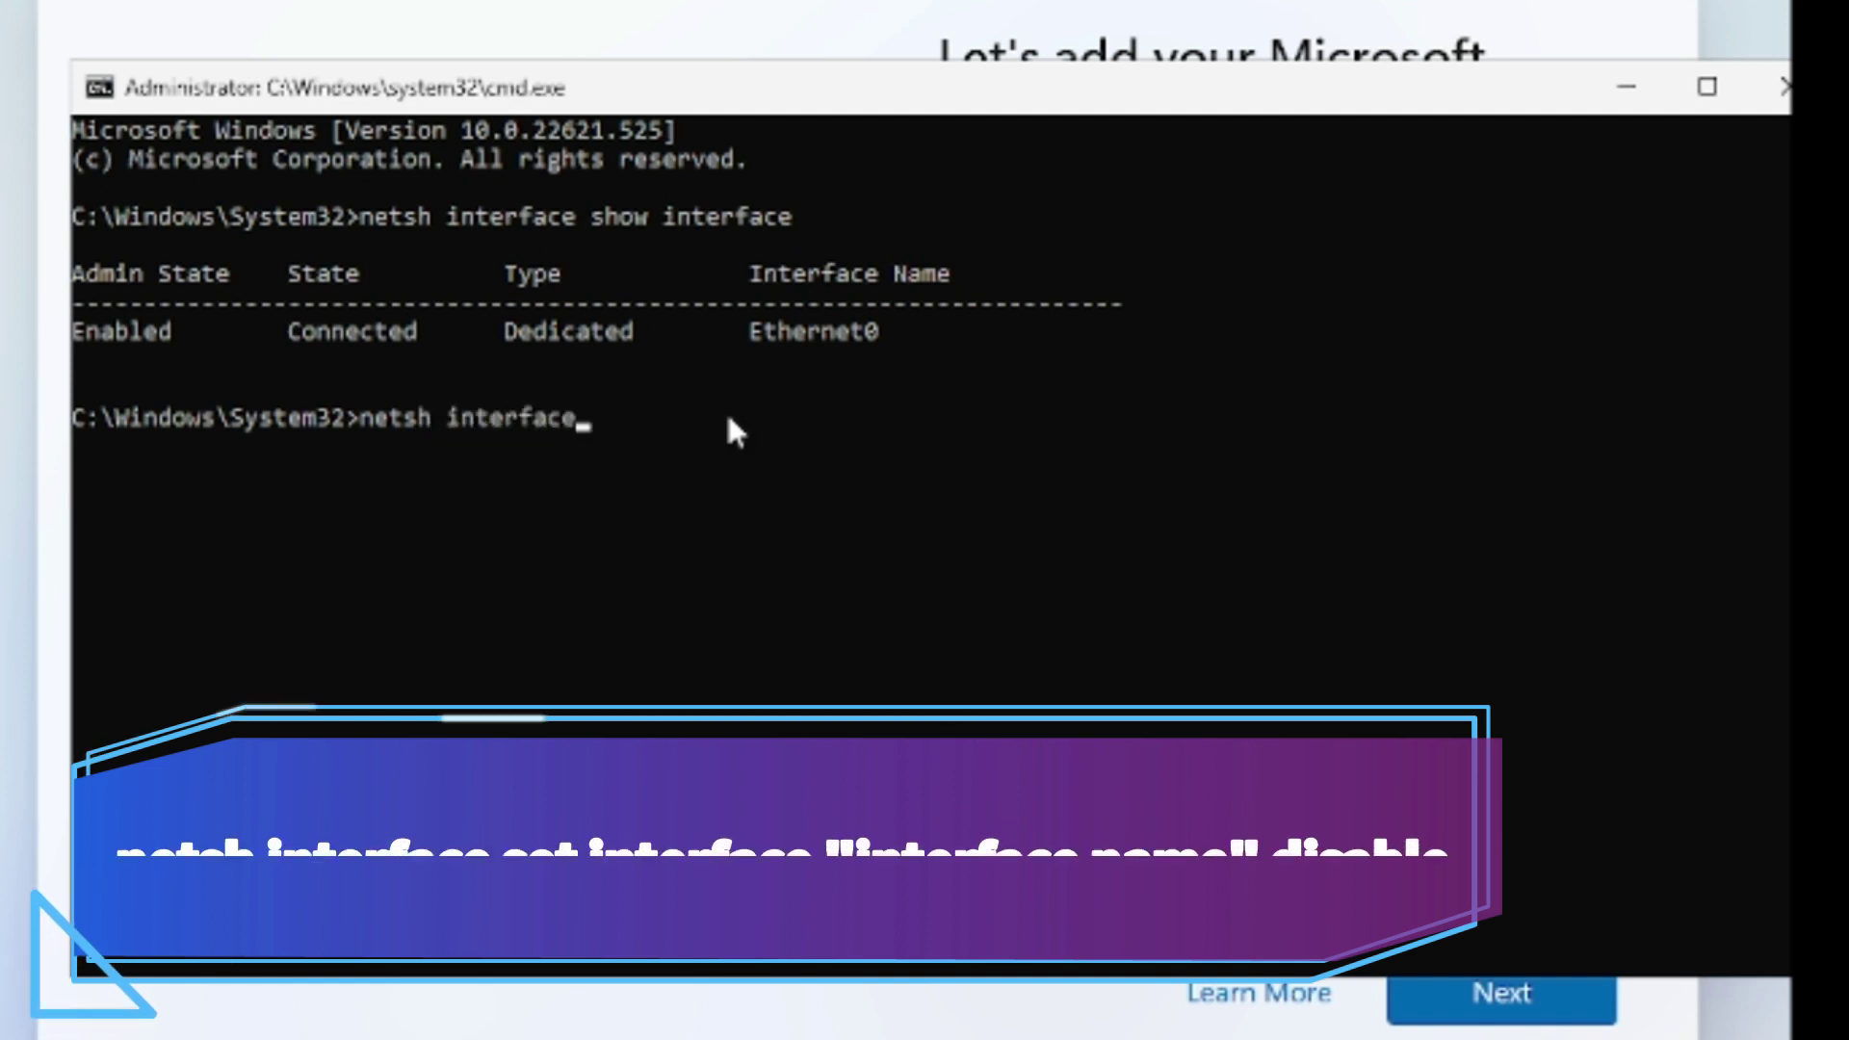
type(" set ")
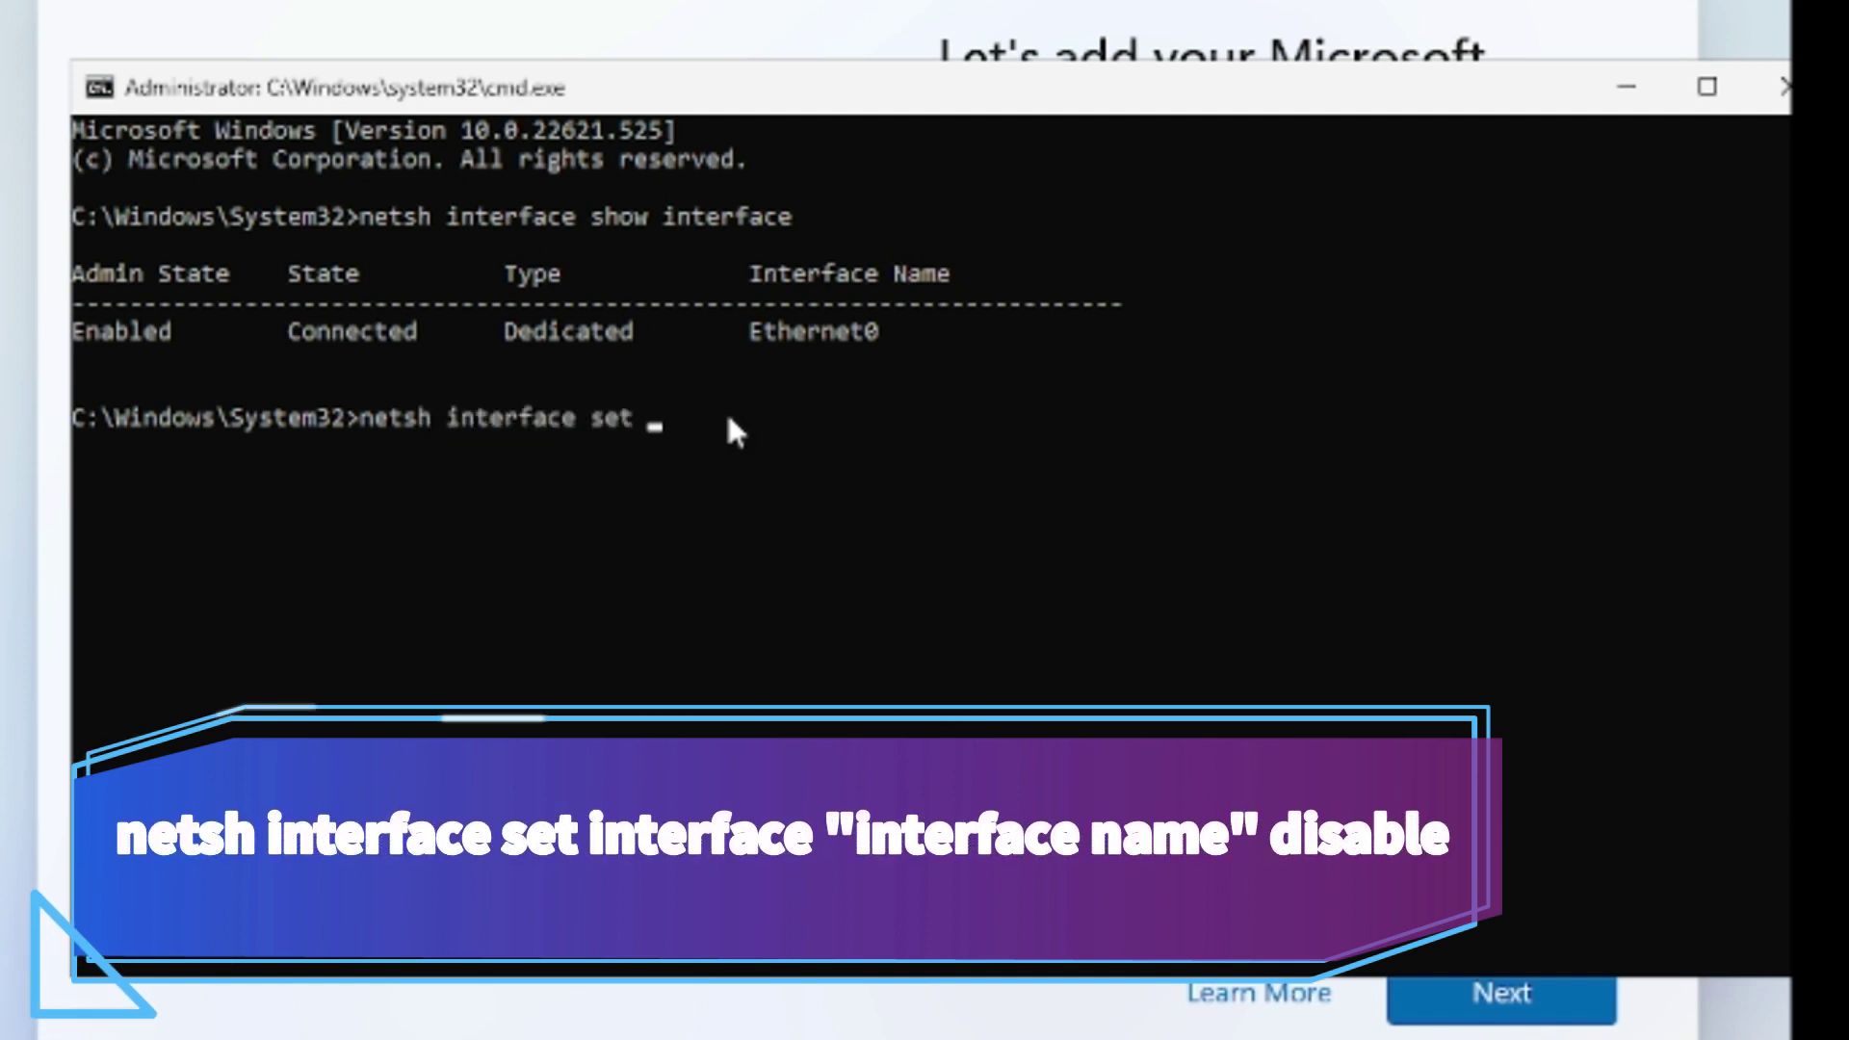
type("interface")
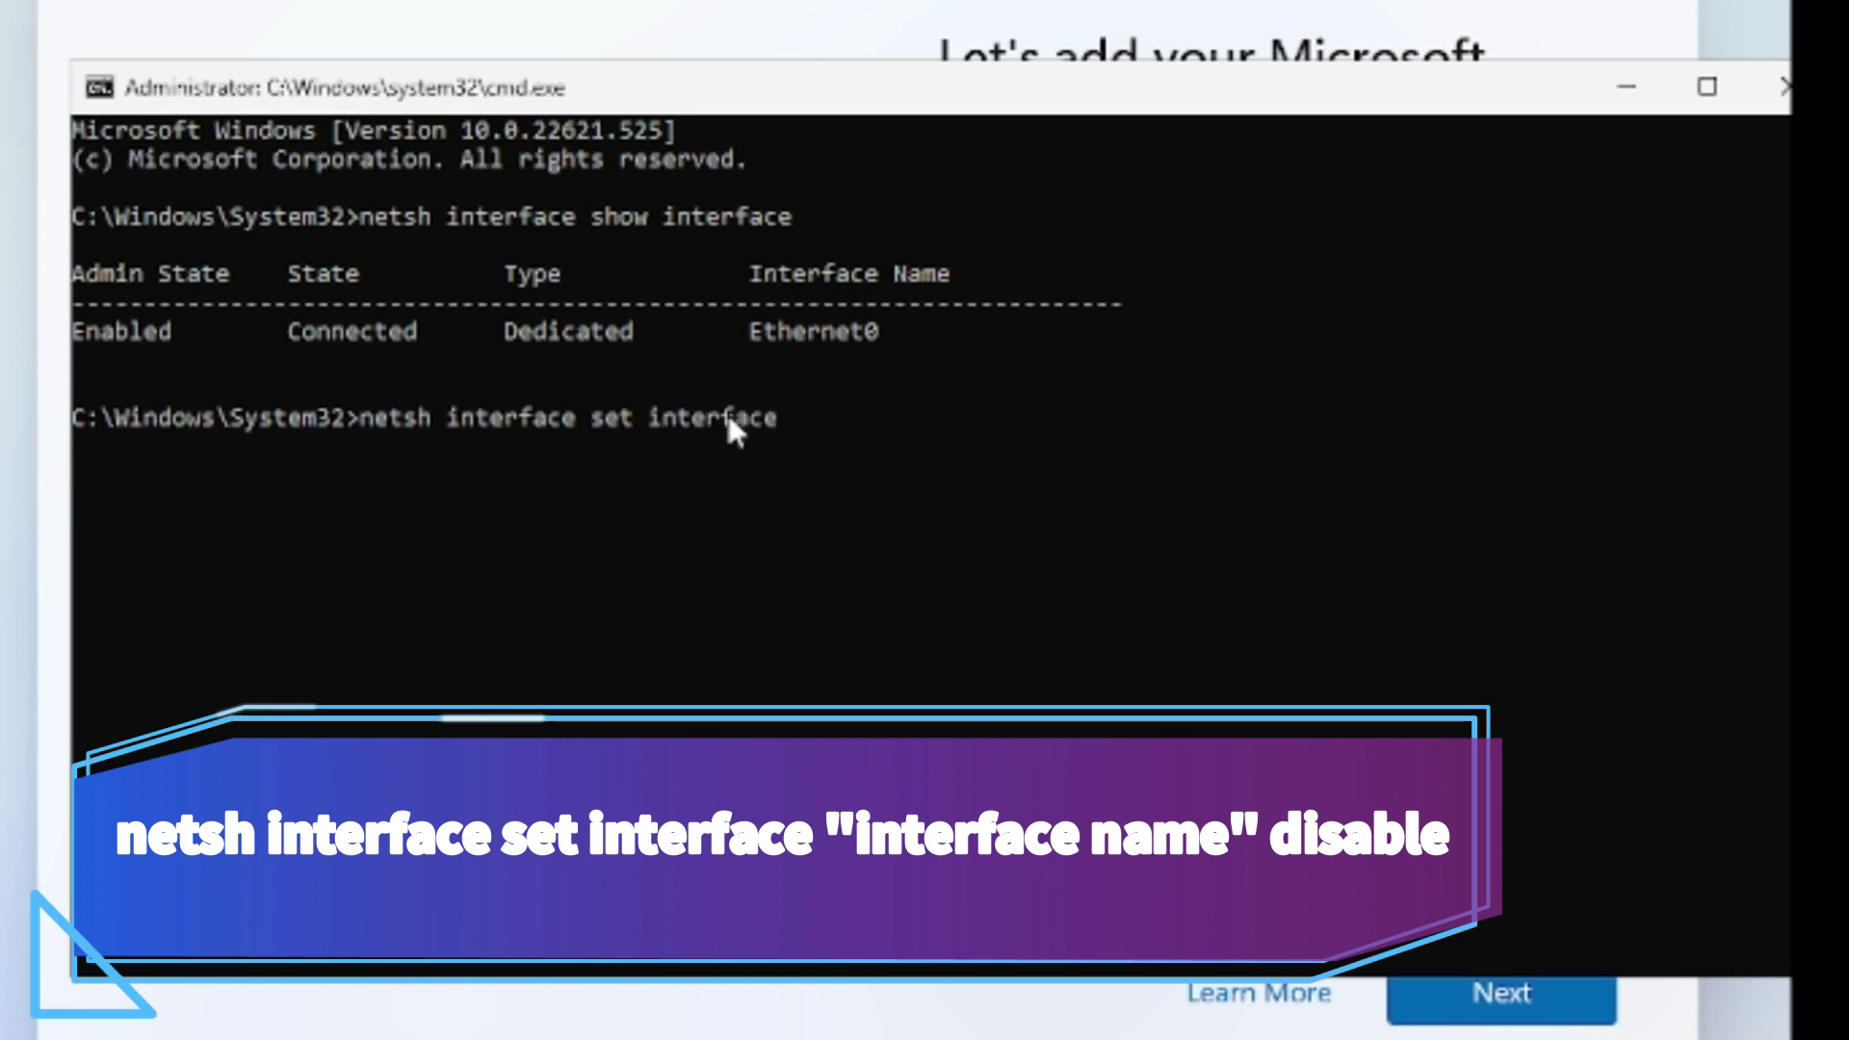
type(" \"")
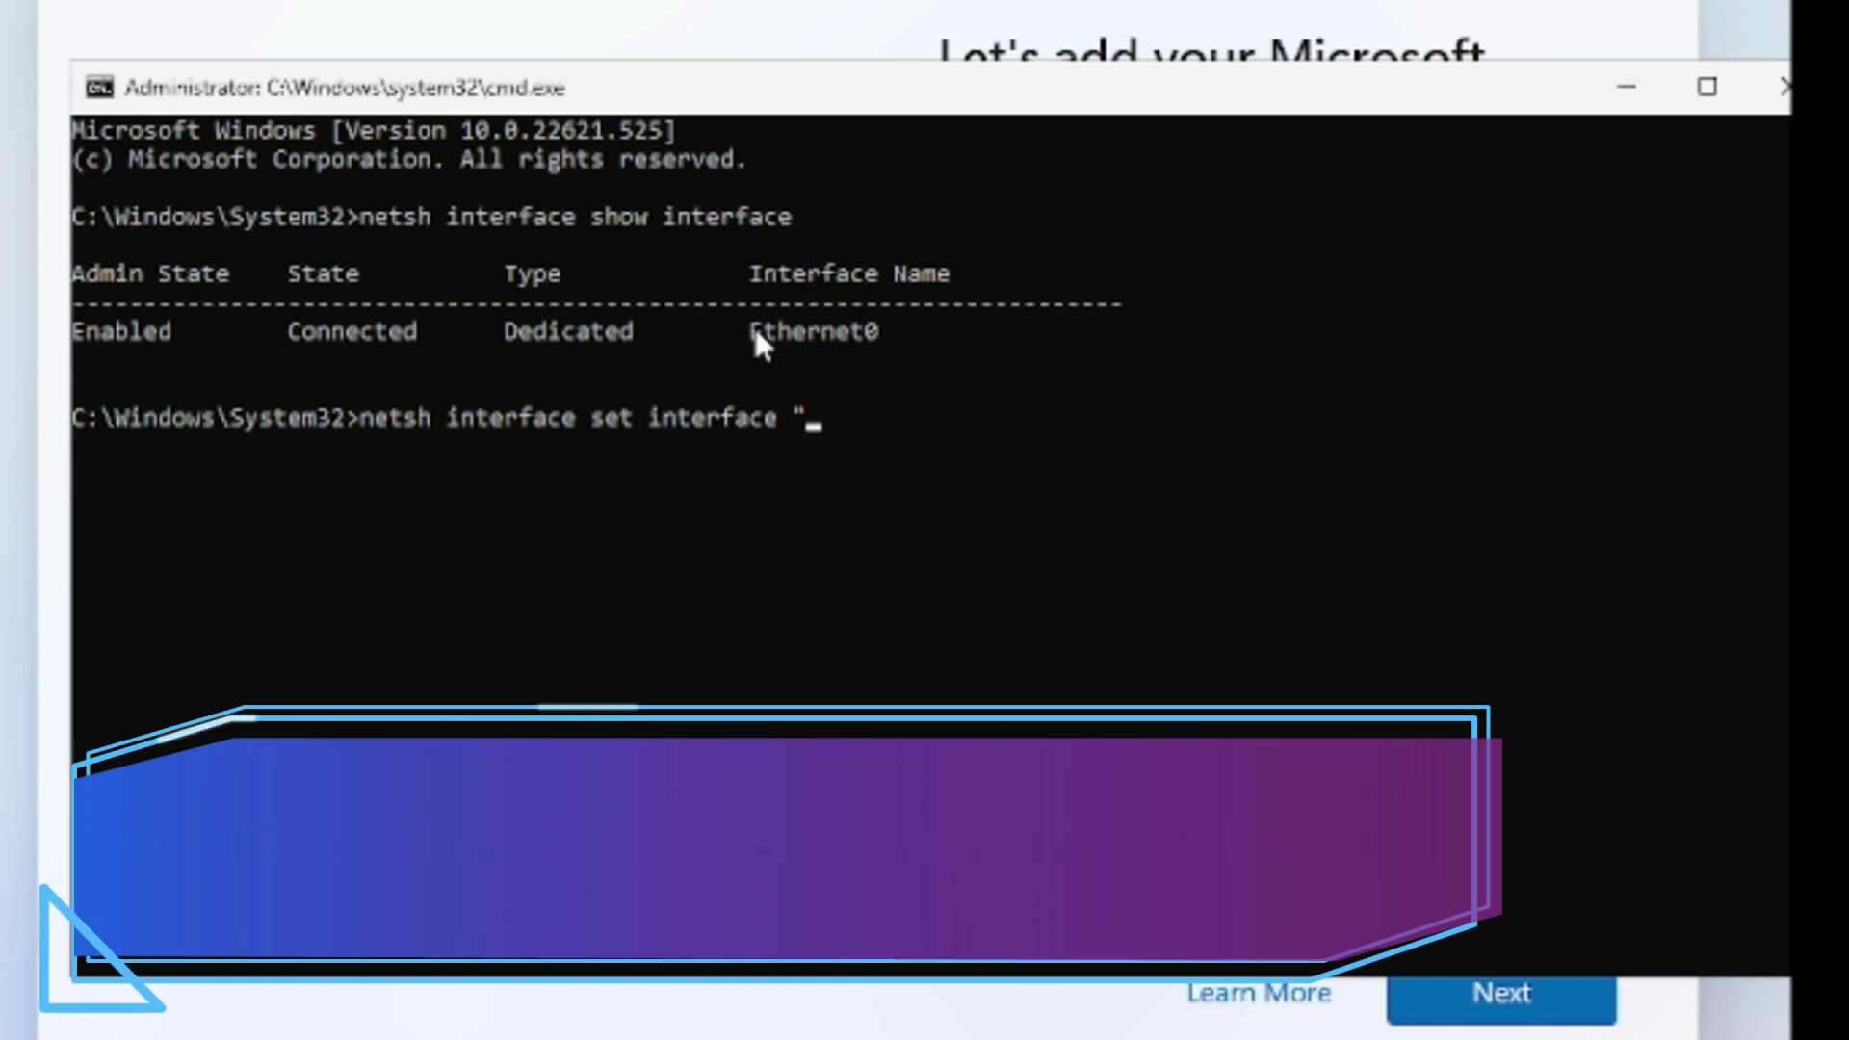
left_click_drag(751, 333, 880, 372)
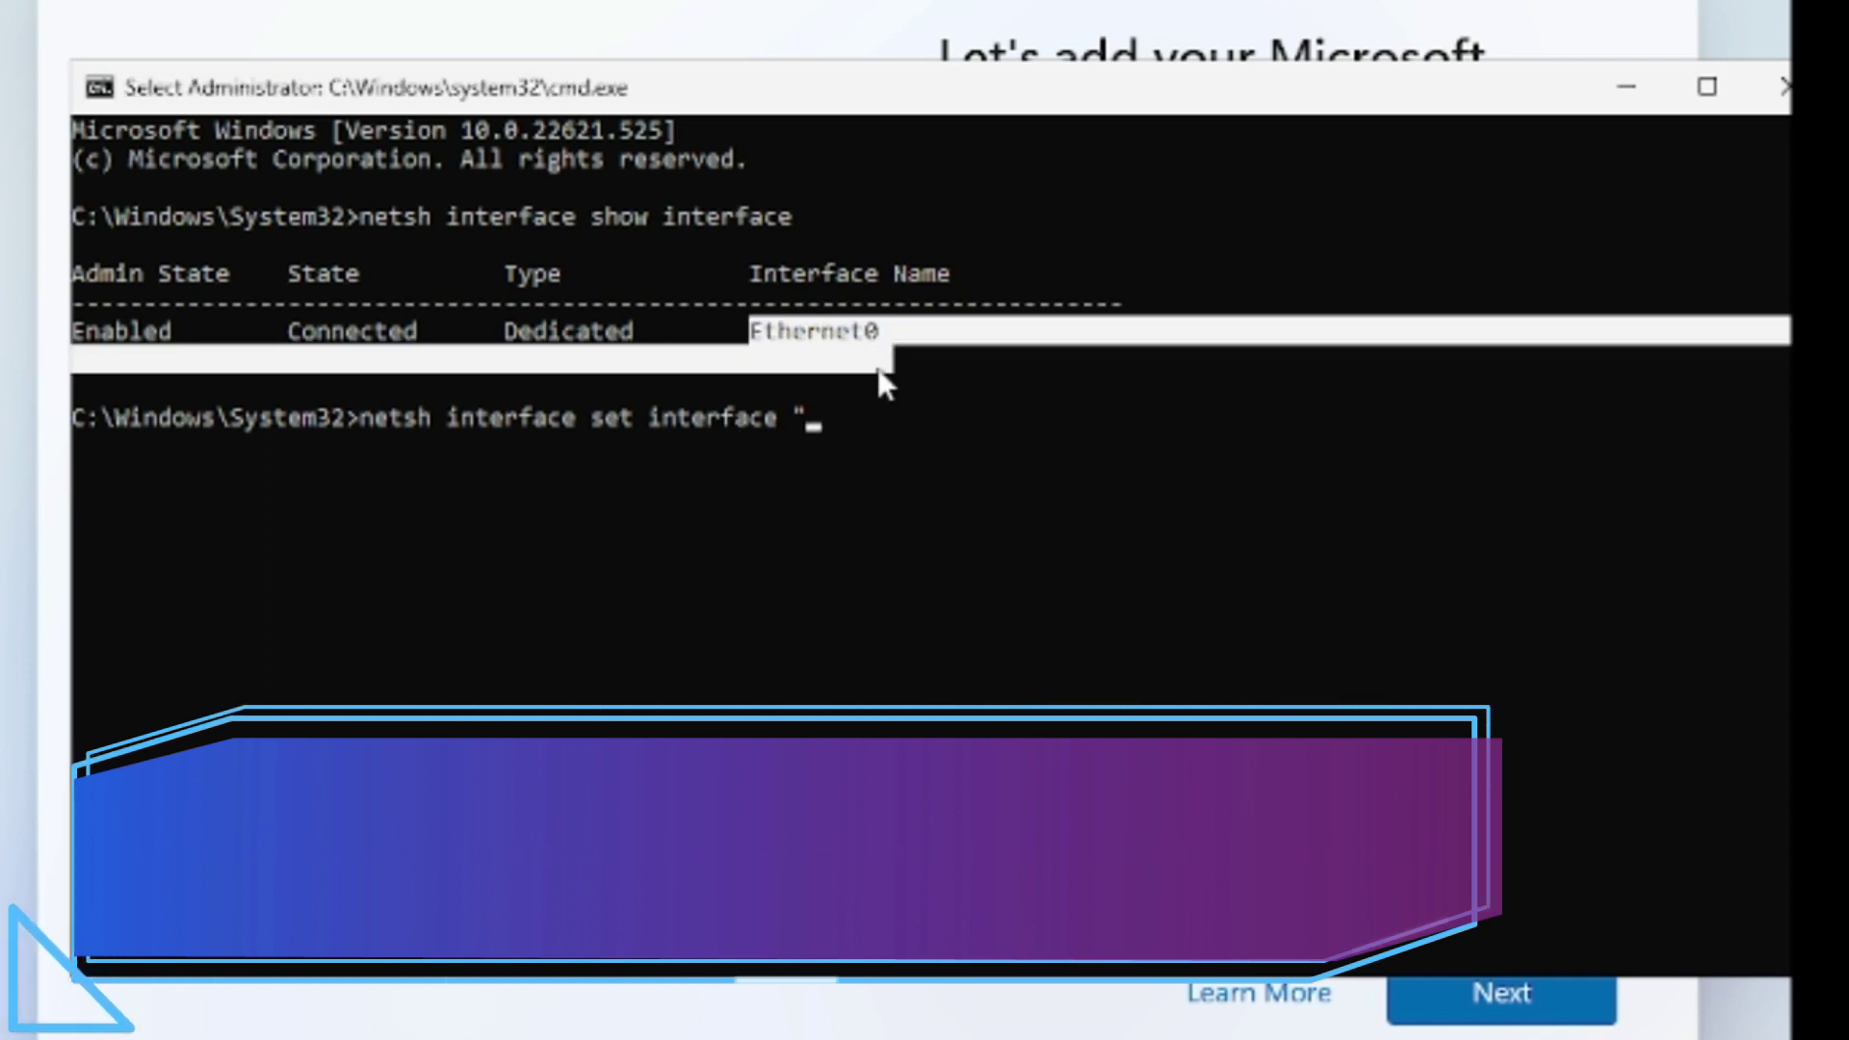
right_click(834, 416)
type("E")
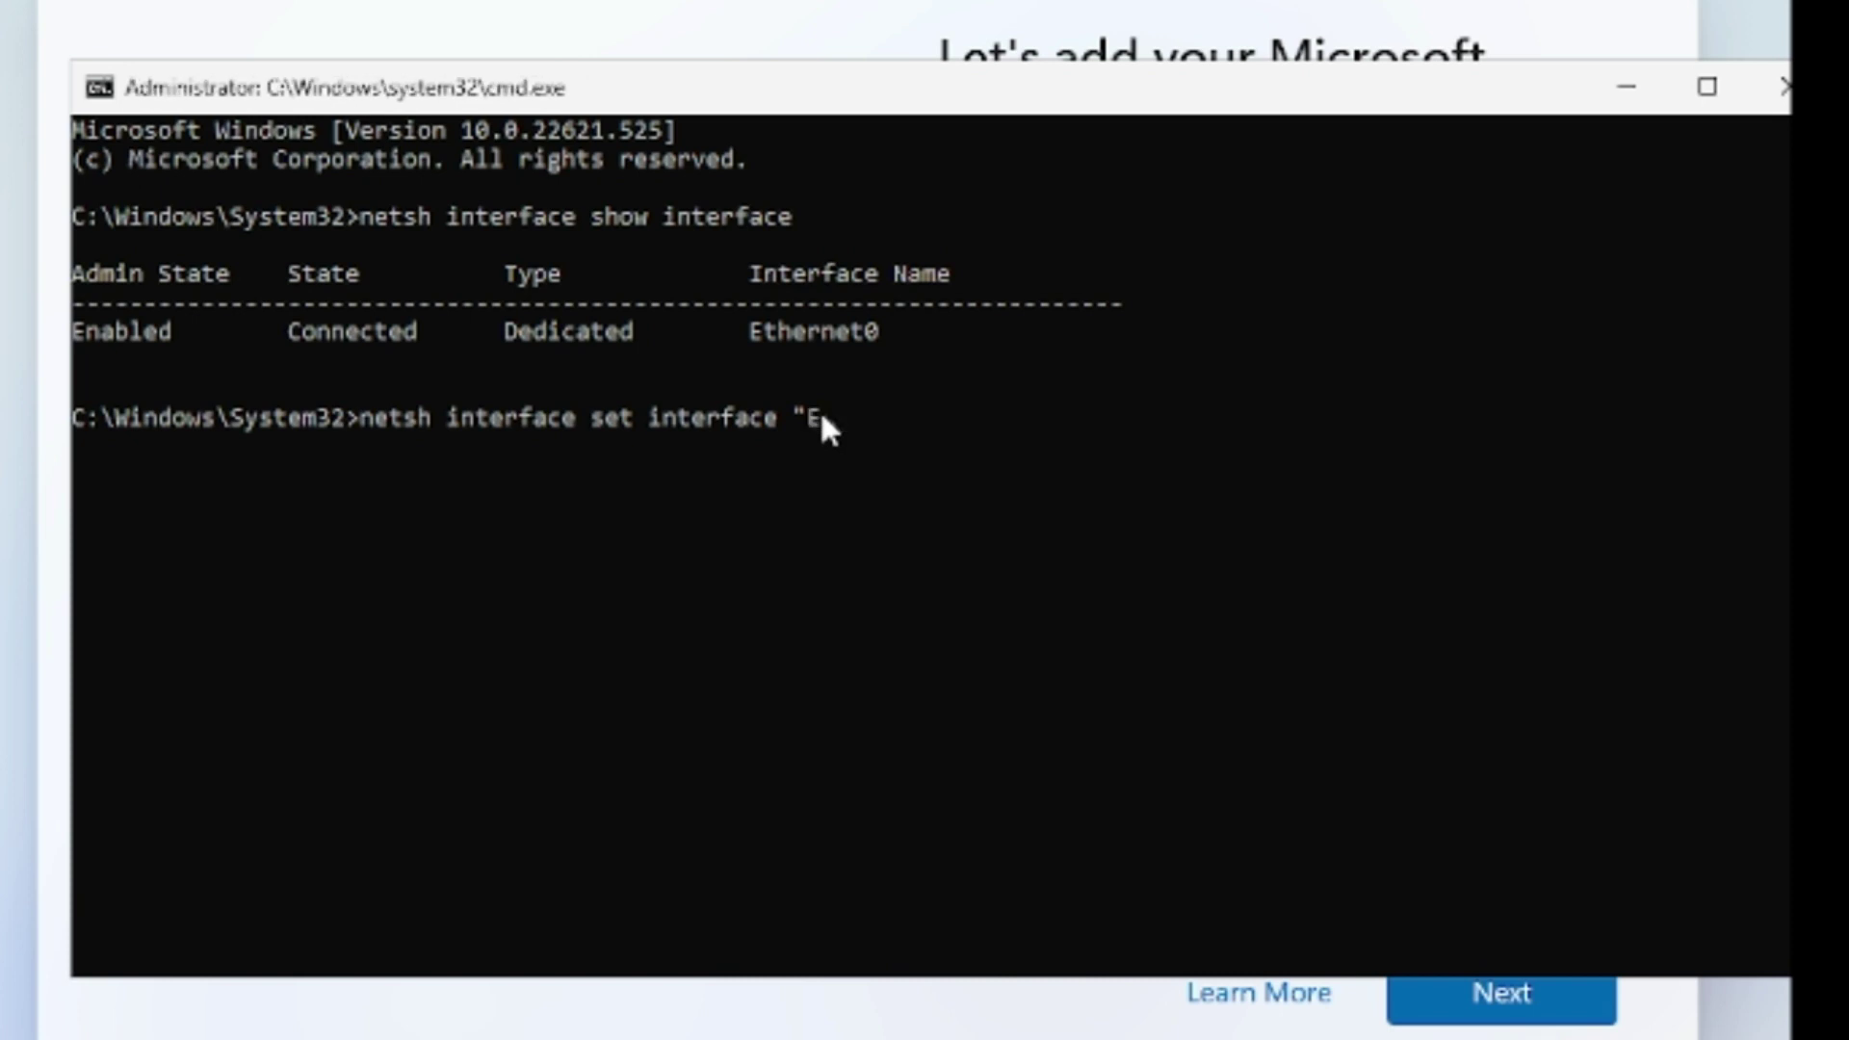
type("thernet0\" disable")
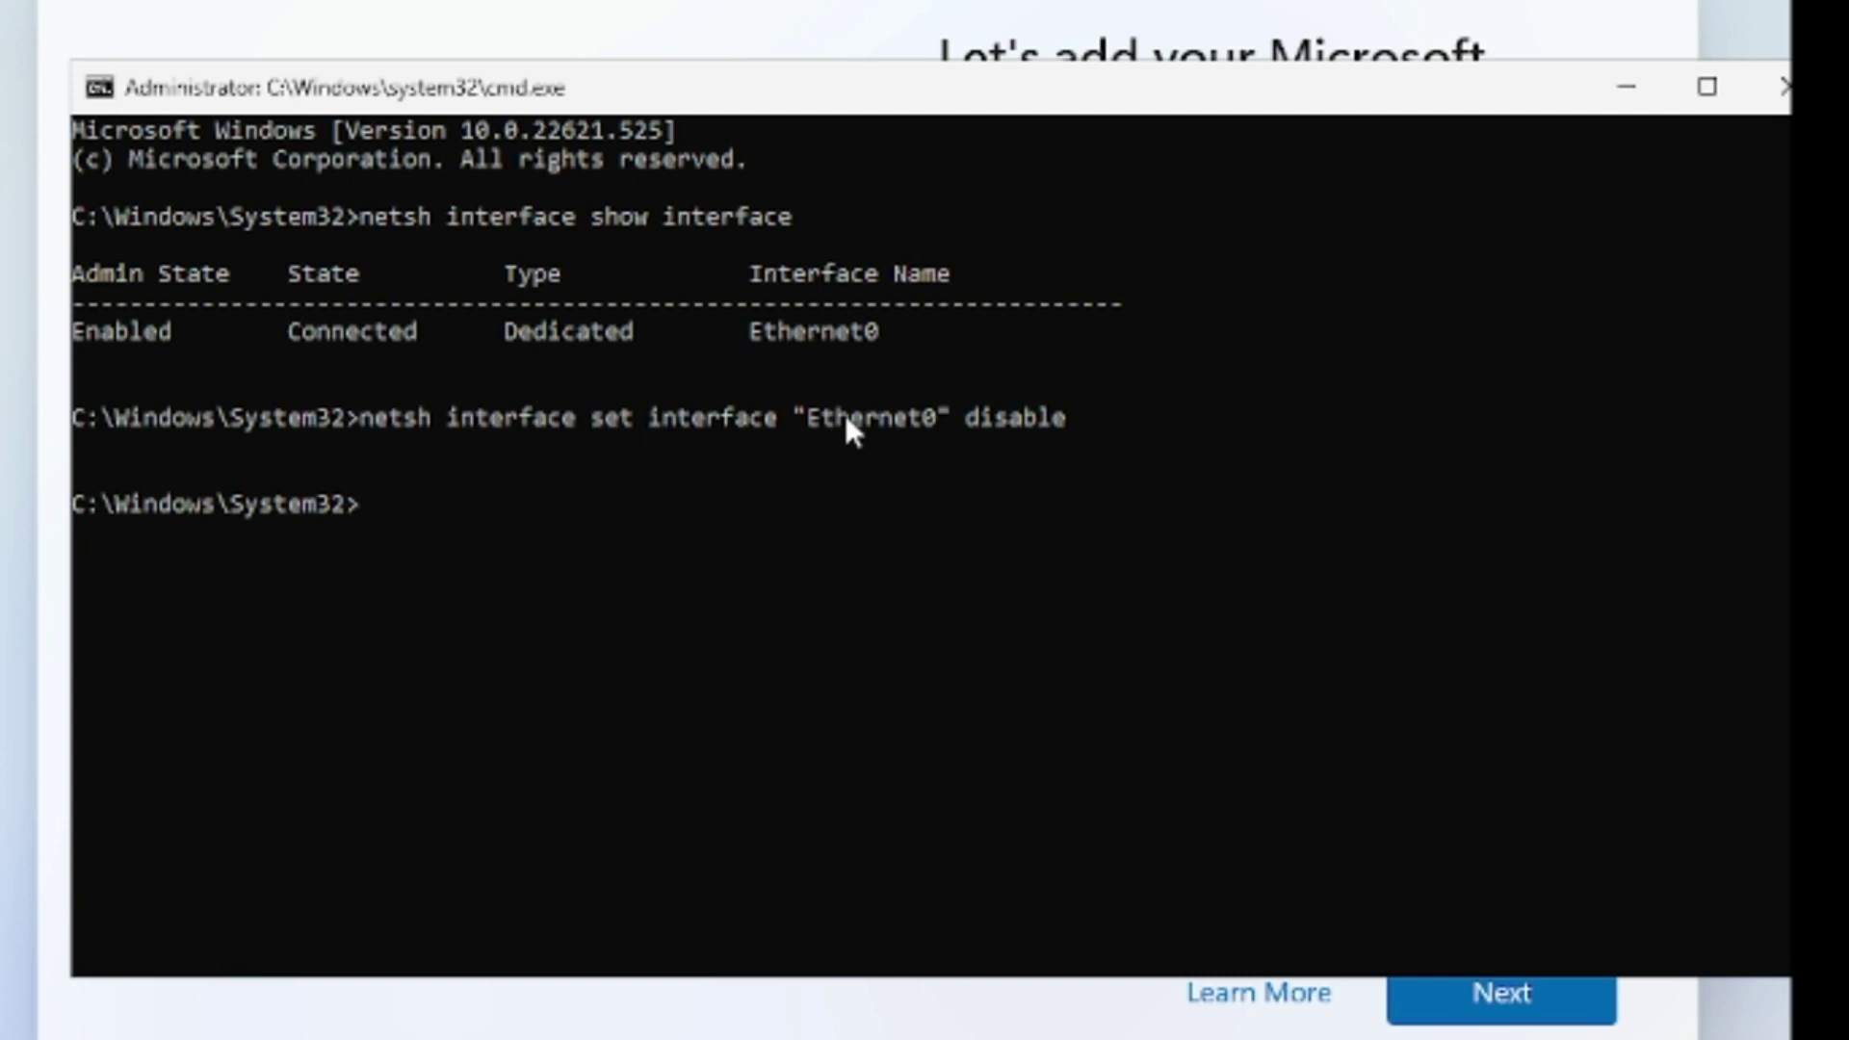
left_click_drag(815, 420, 931, 427)
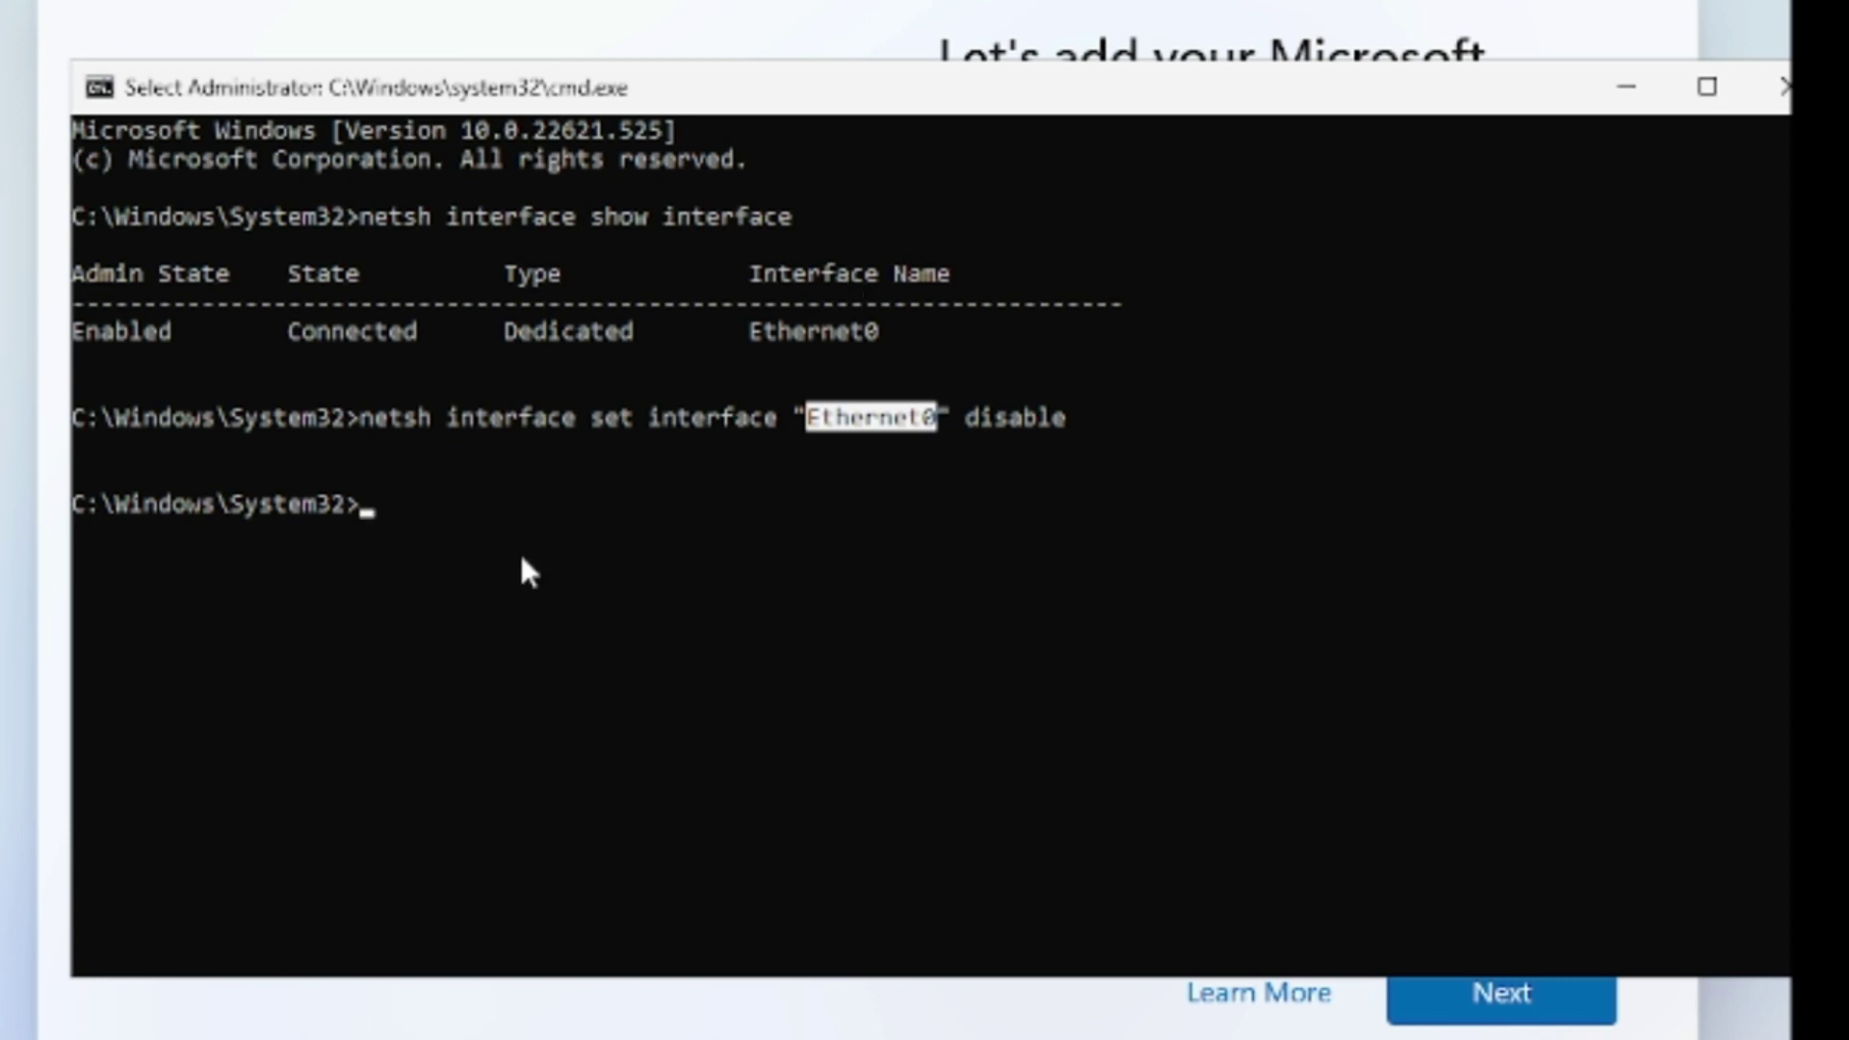
Run ping google.com to confirm there is no internet connection.
left_click(513, 505)
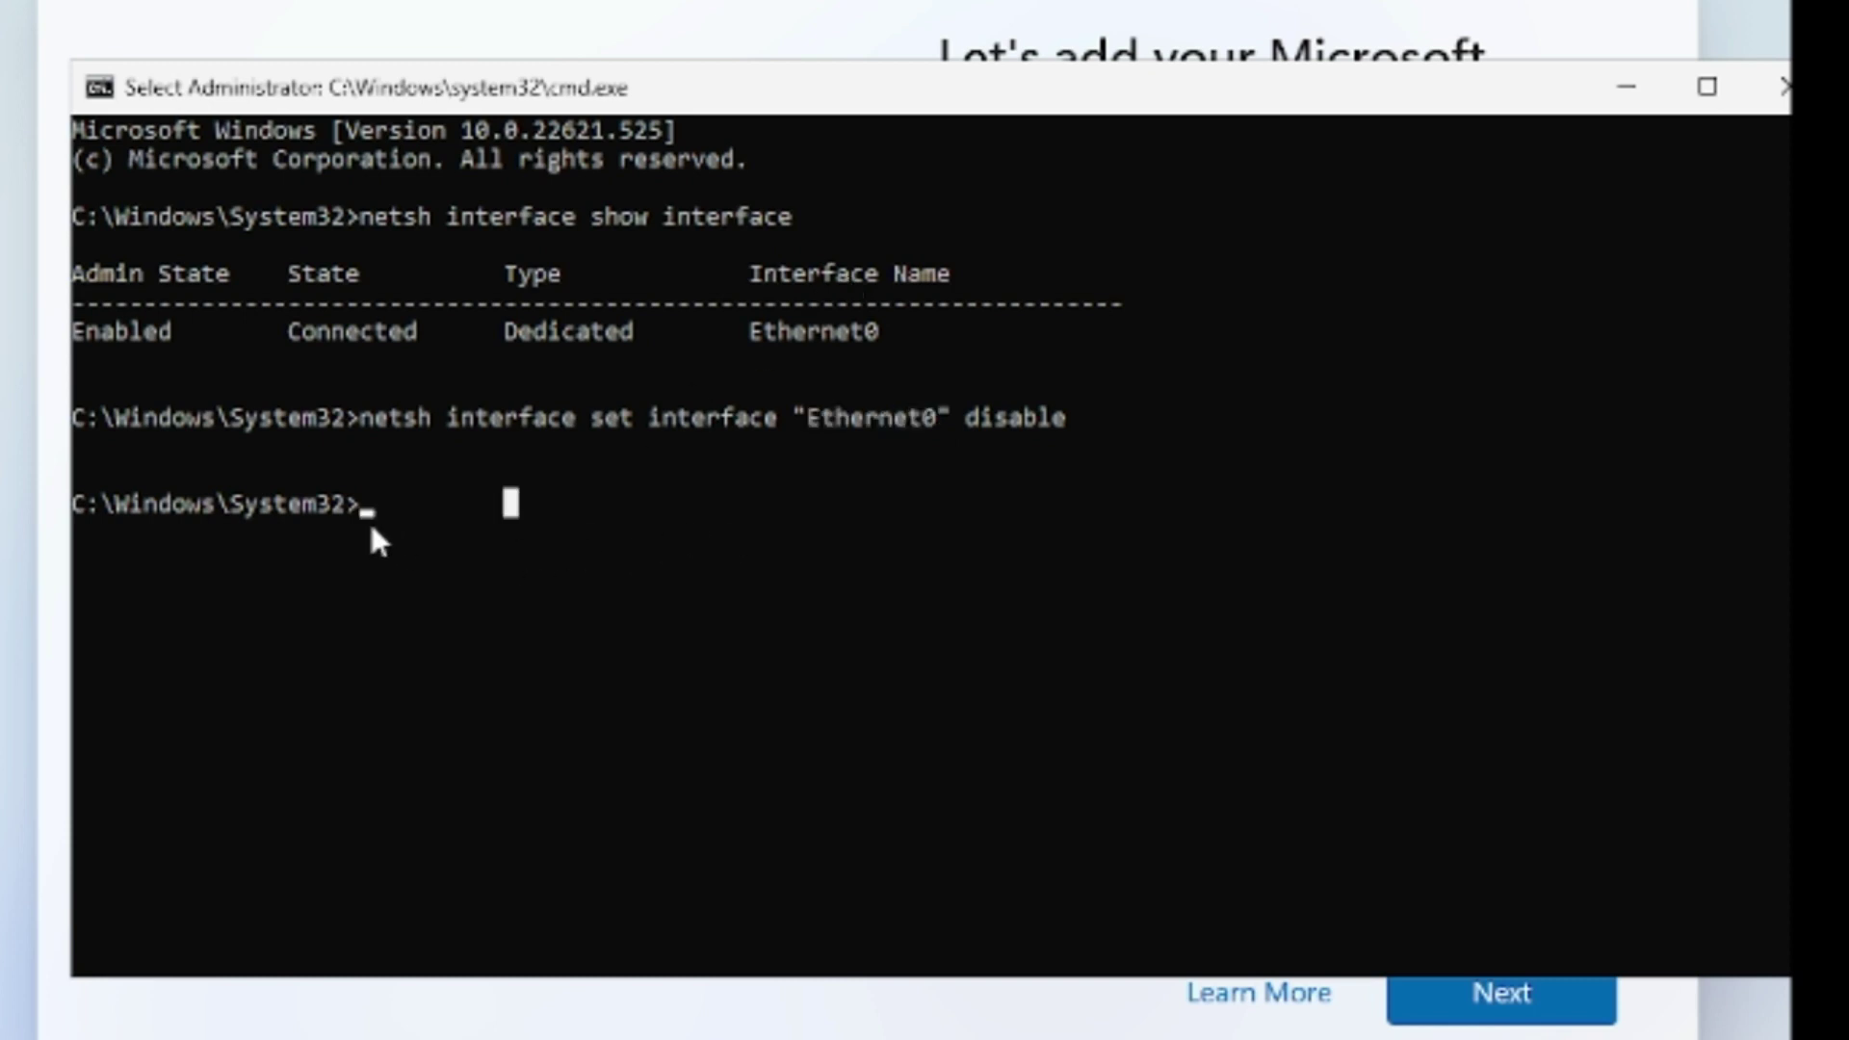
type("p")
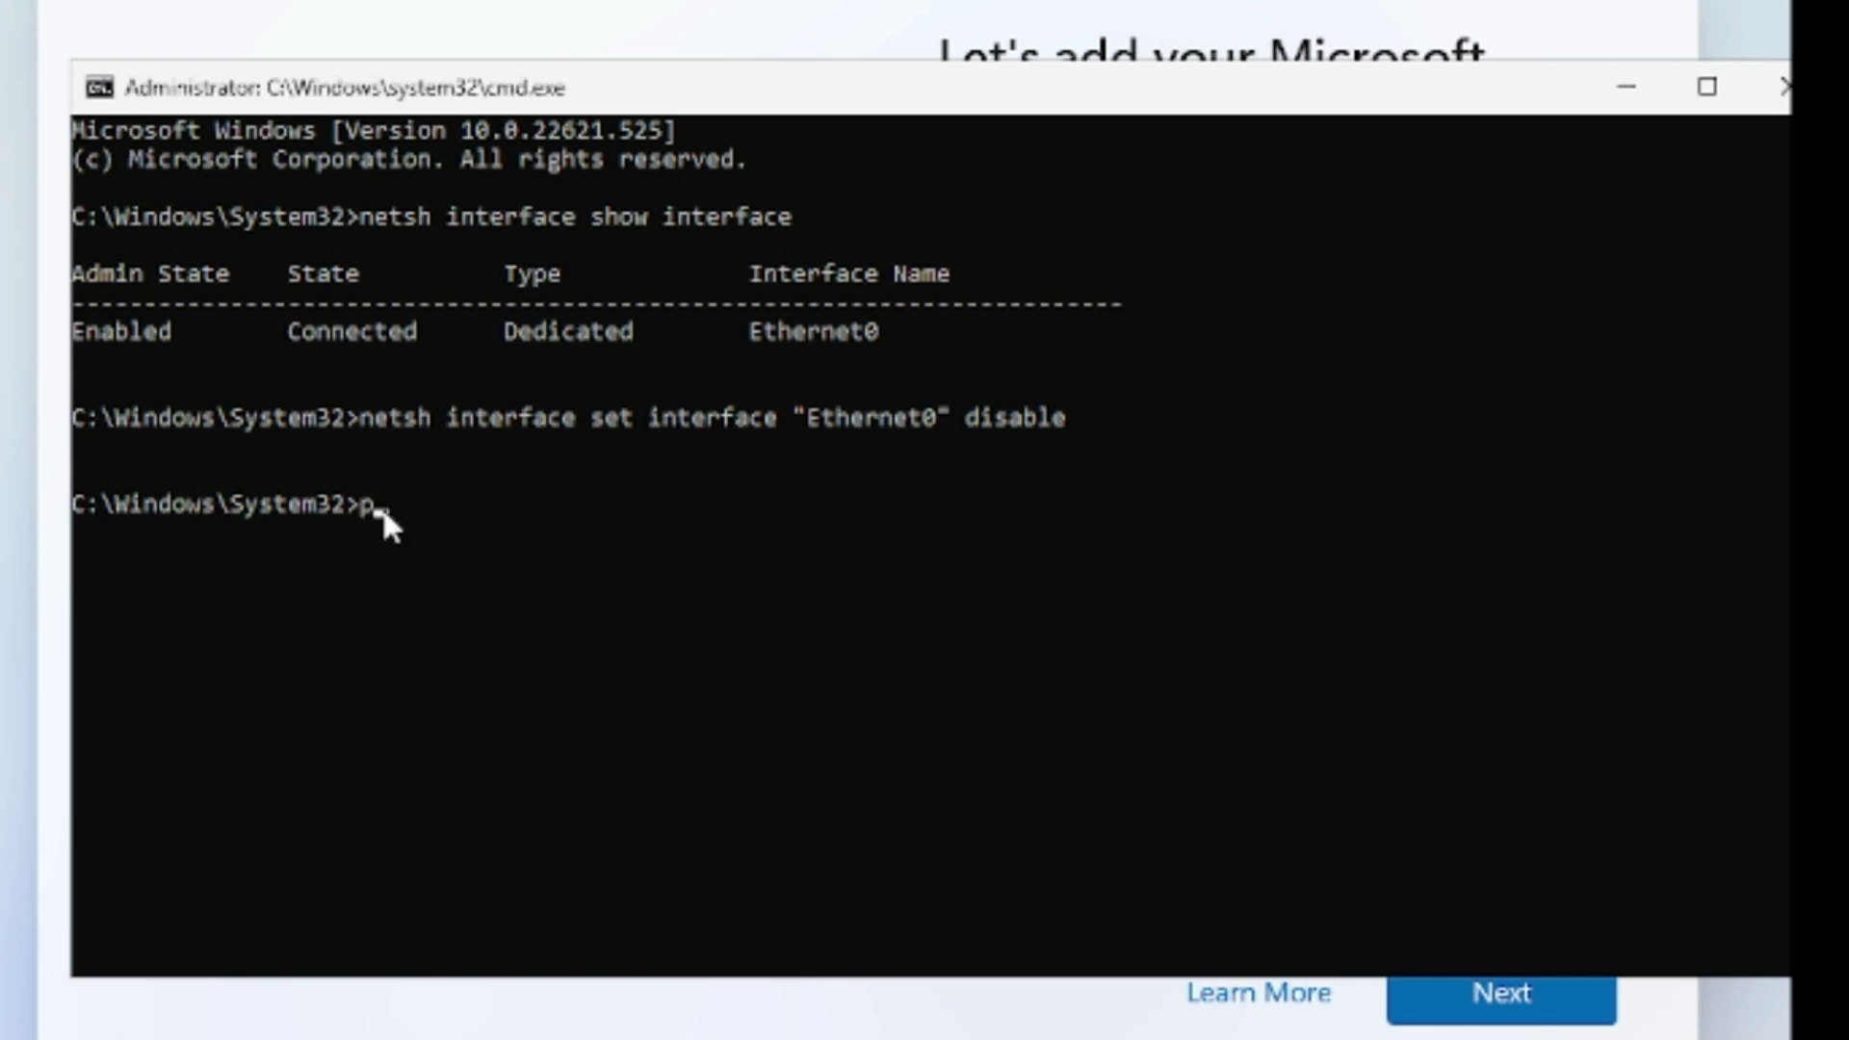
type("ing google.com")
key("Return")
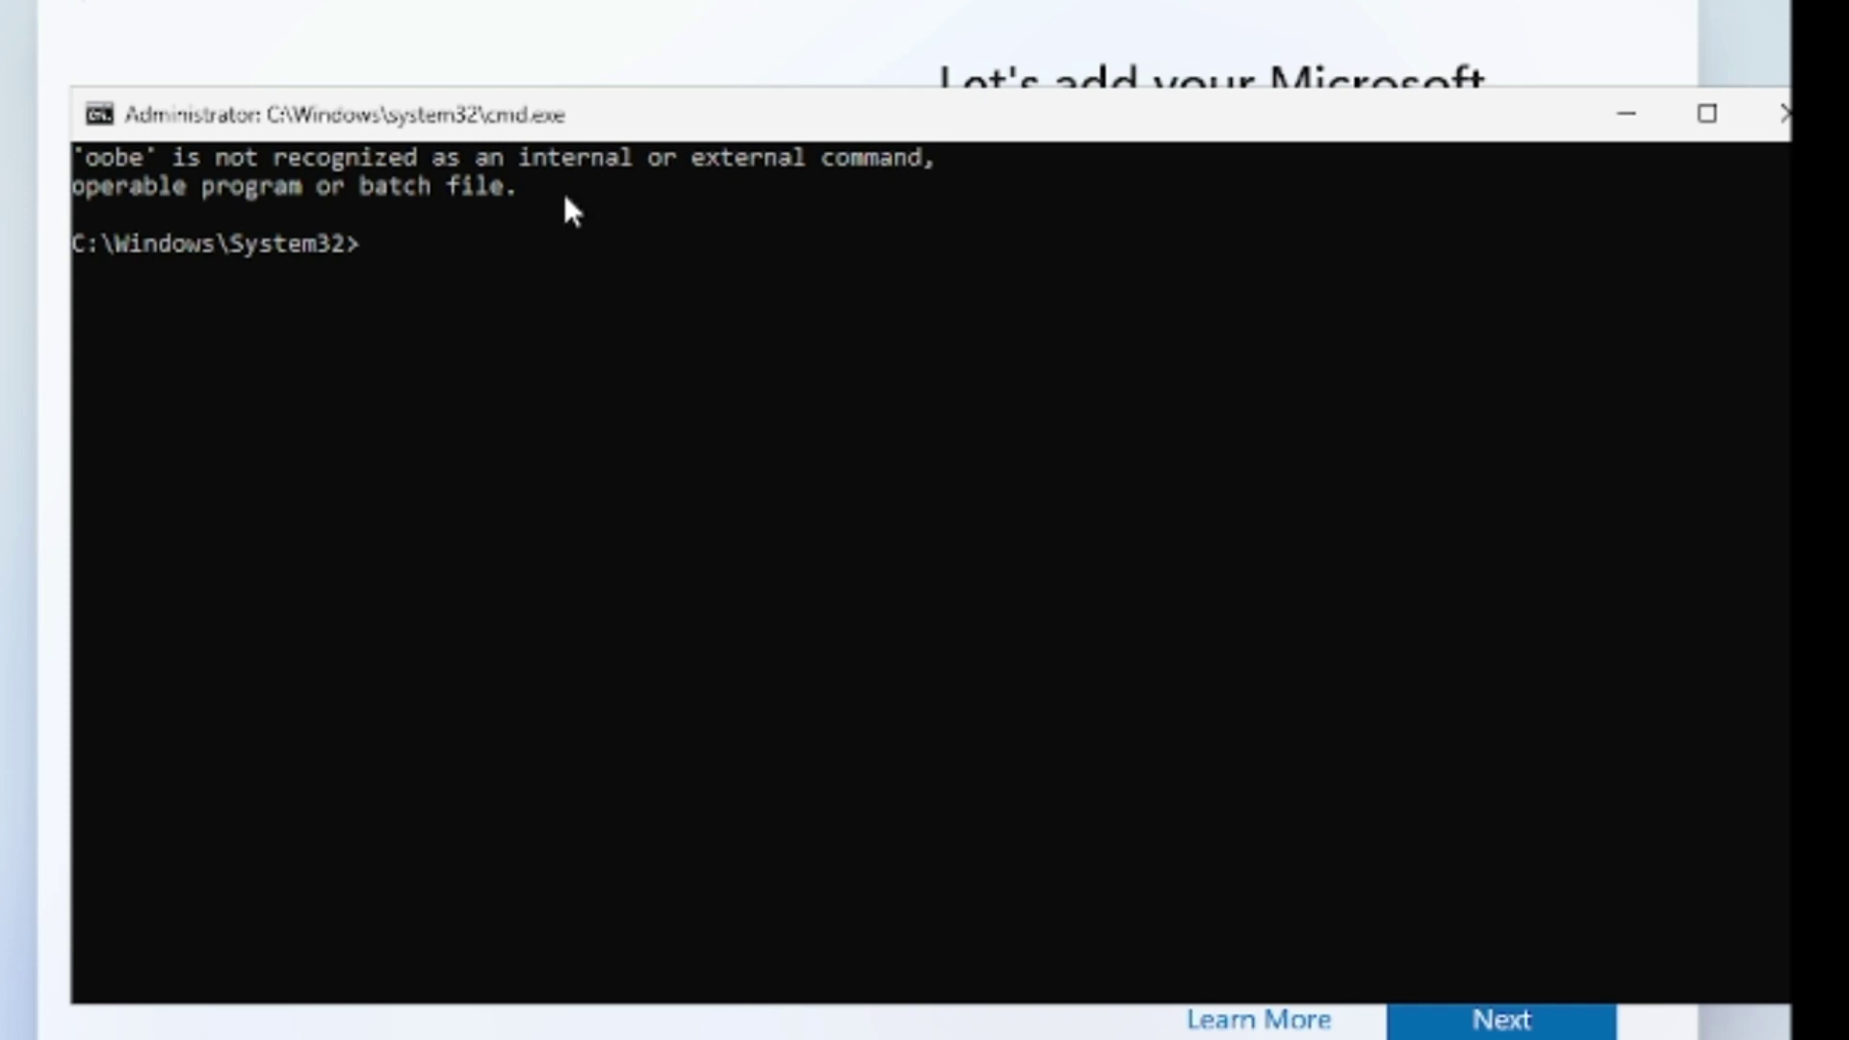
Run oobe\bypassnro so setup restarts and allows an offline local account.
type("oob")
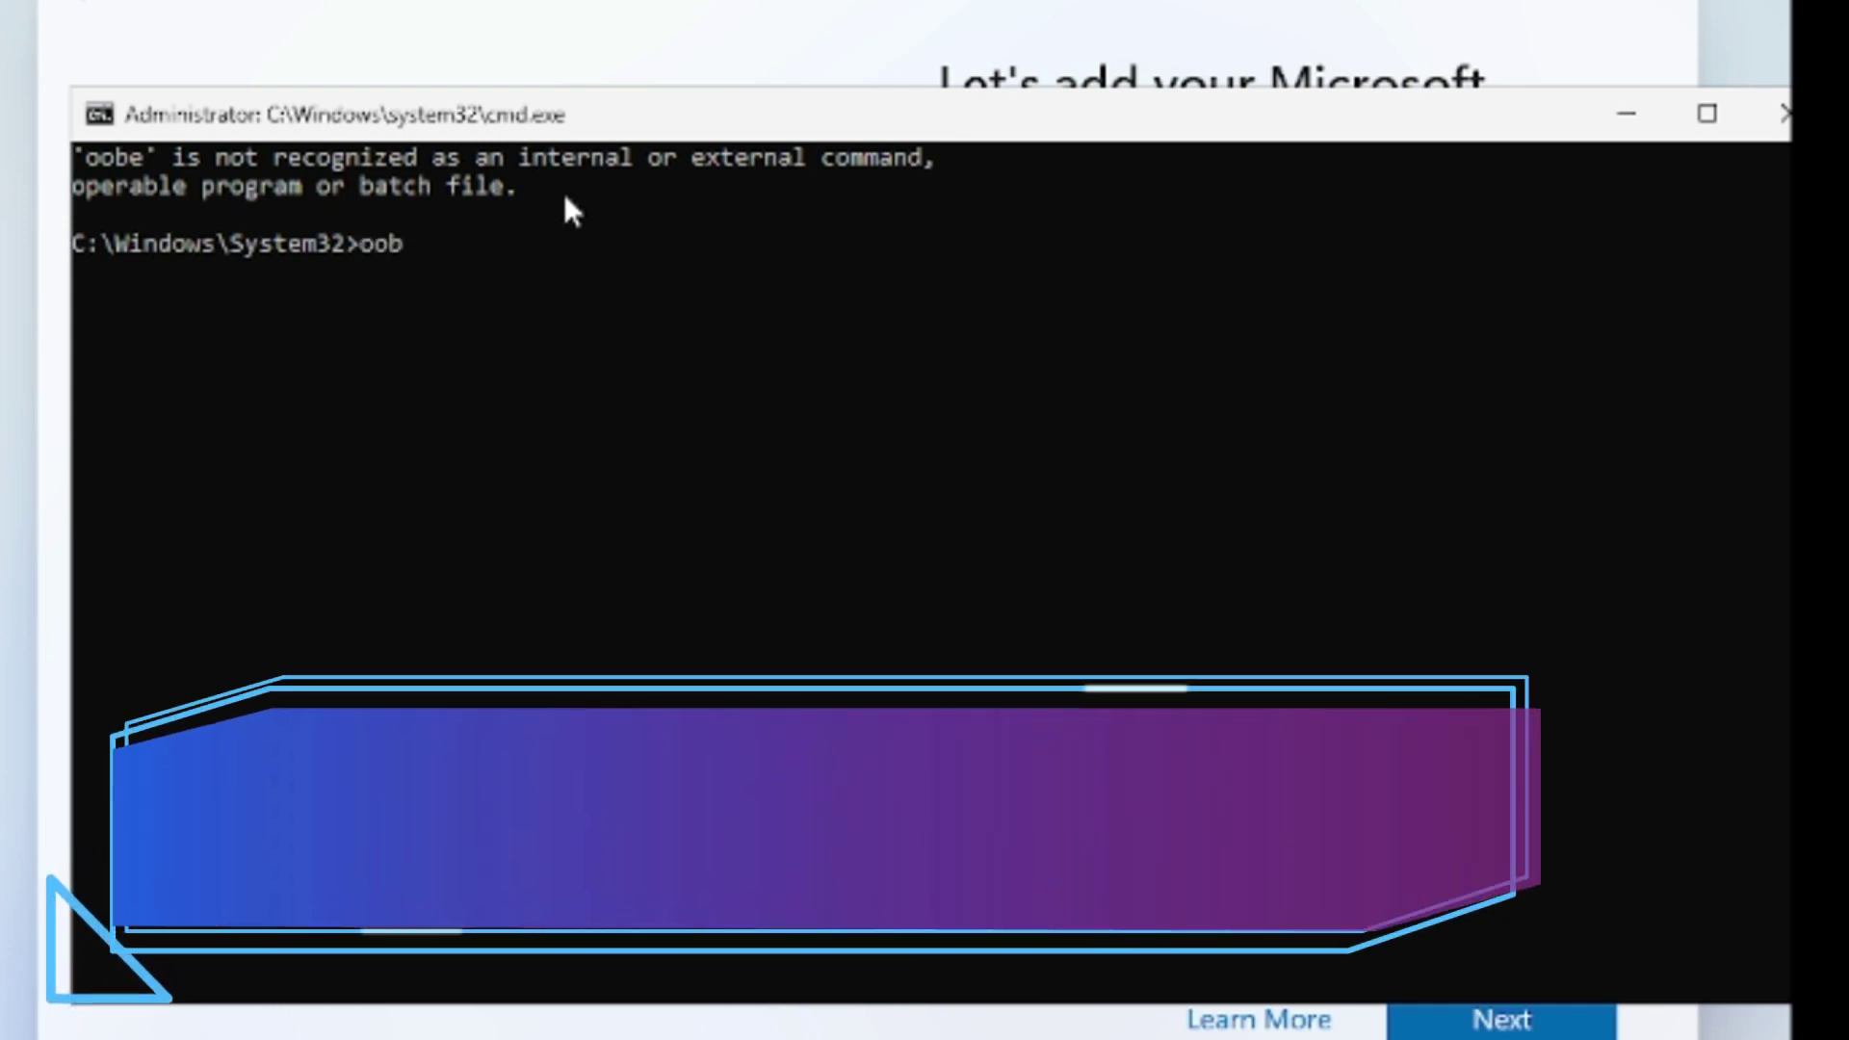
type("e\\")
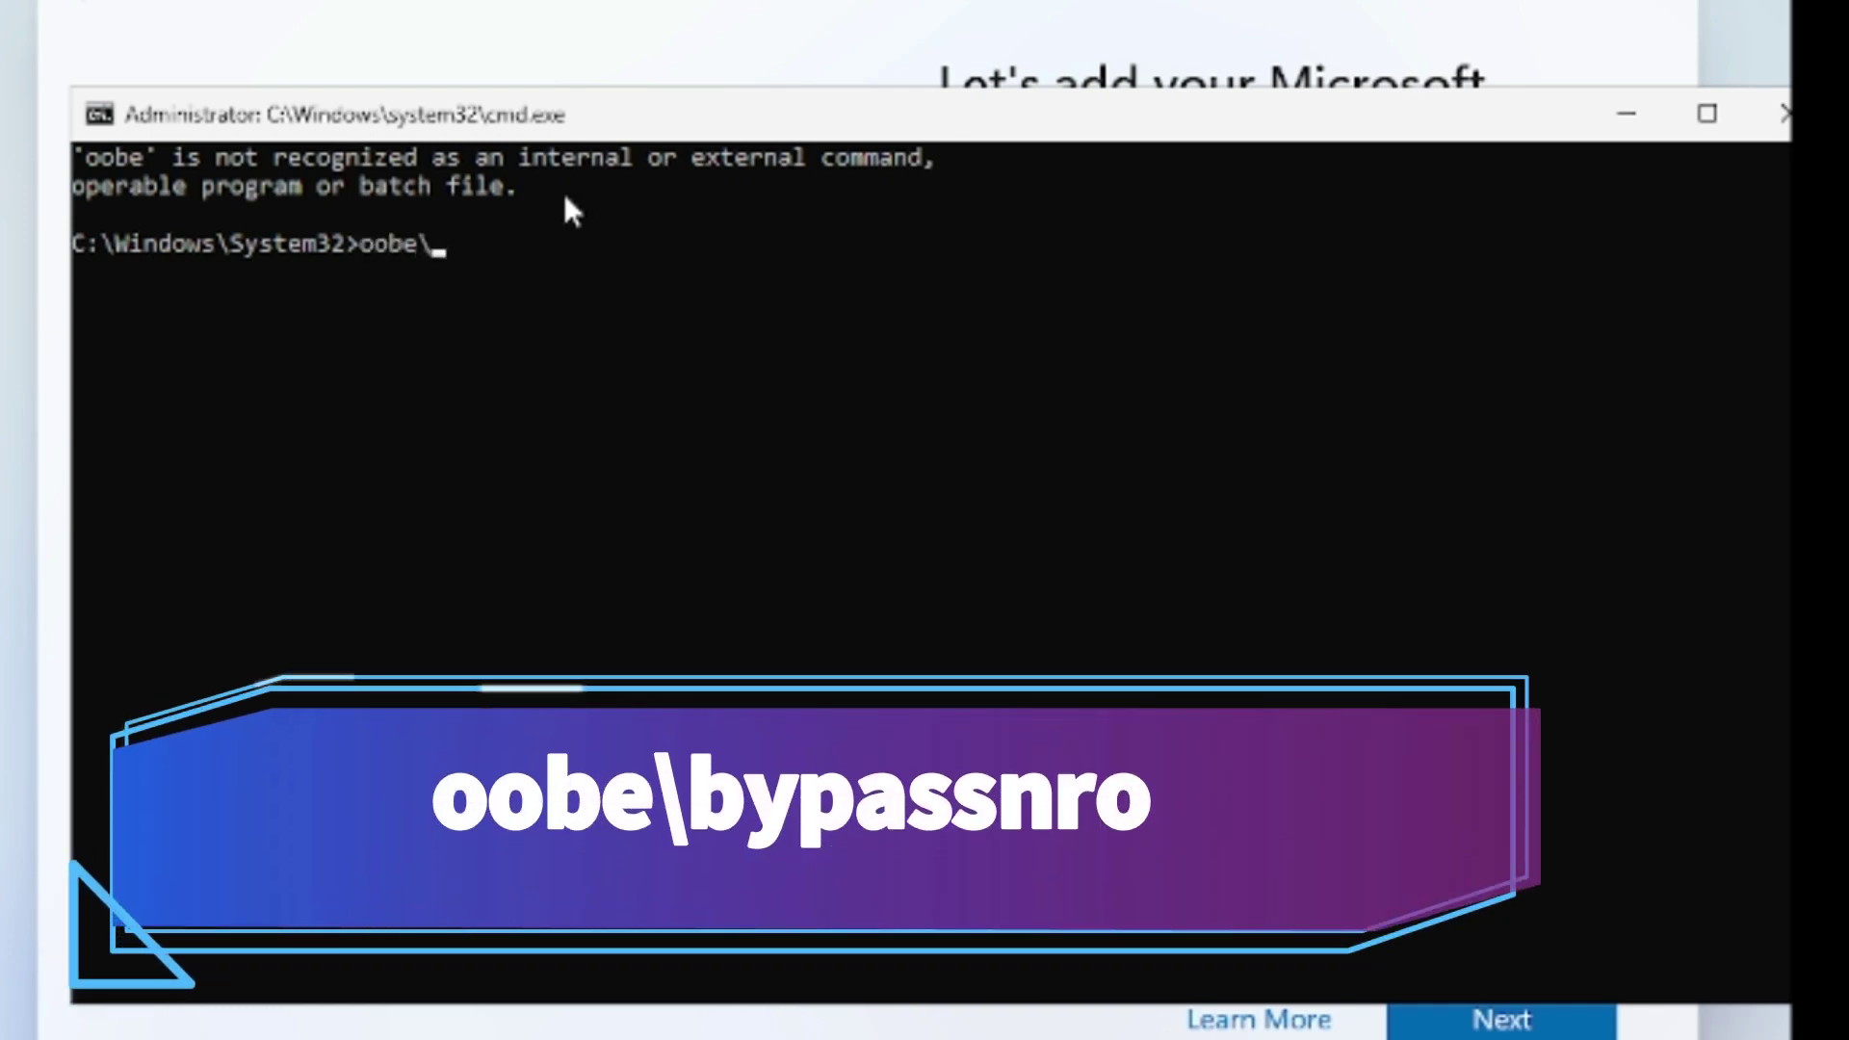
type("bypass")
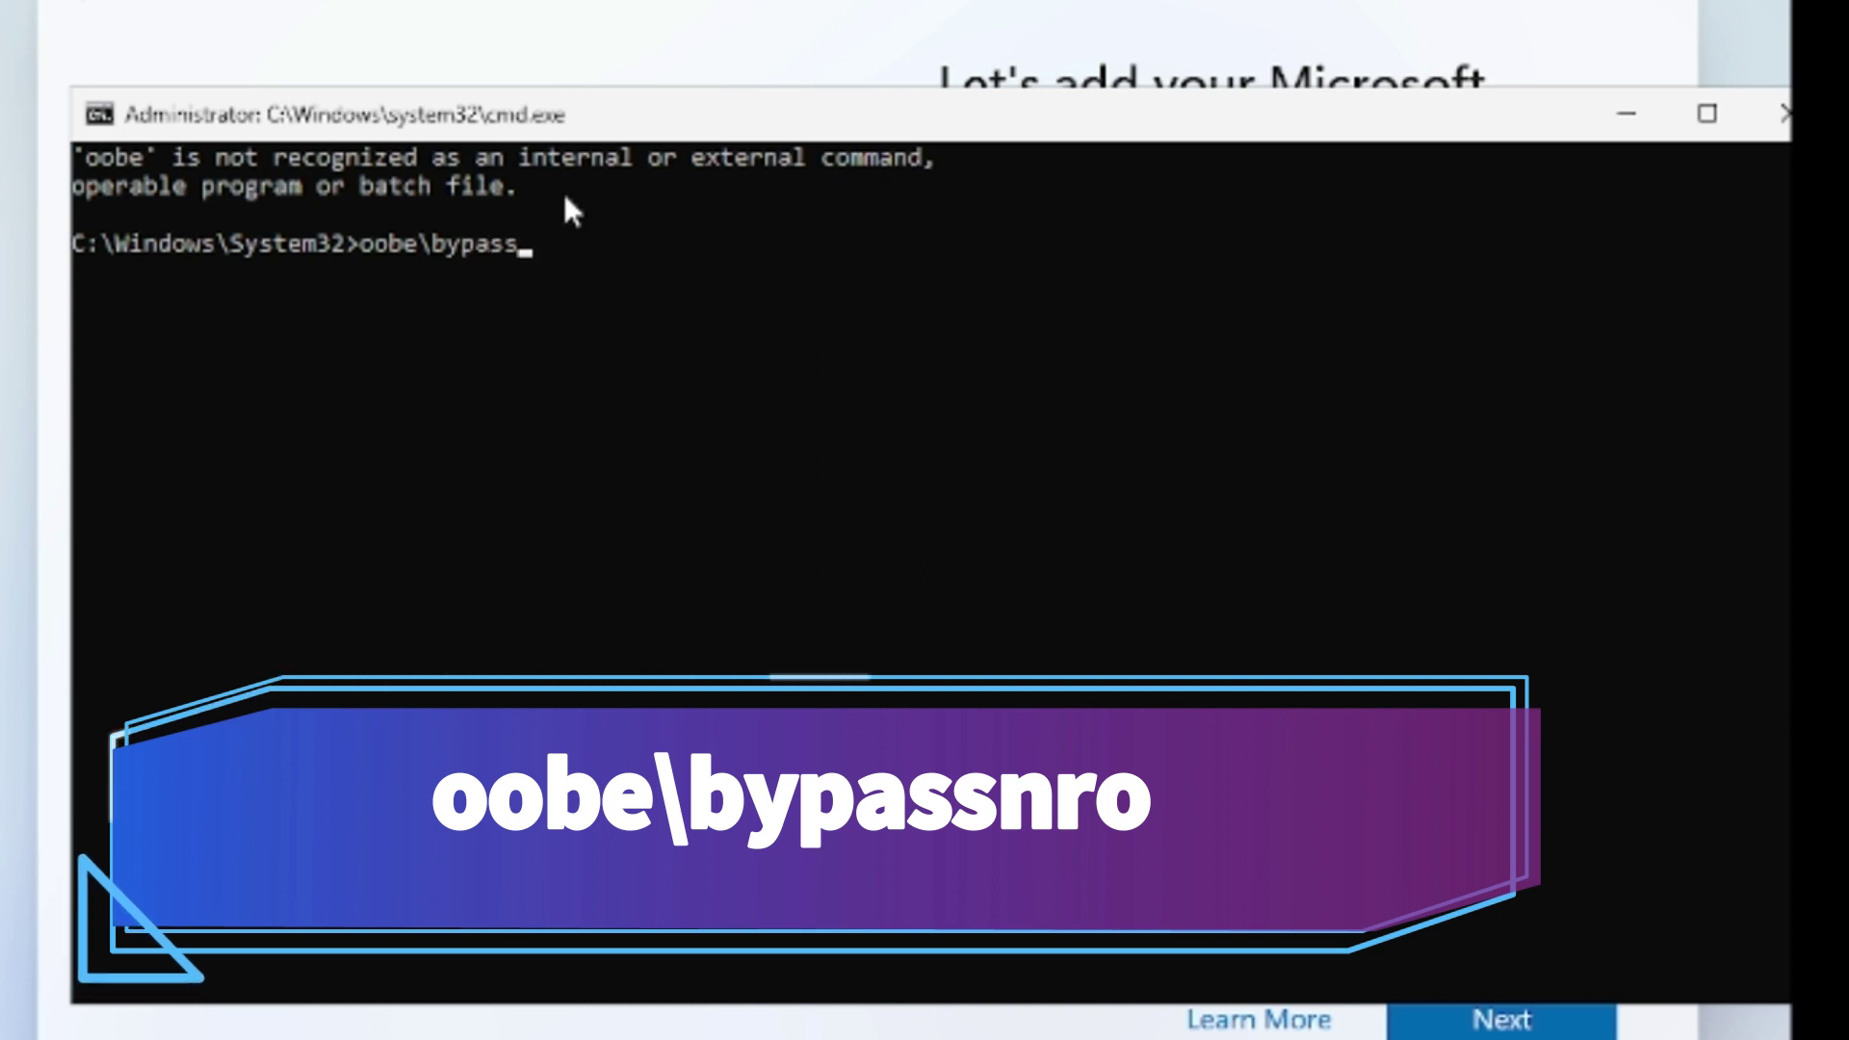
type("nro")
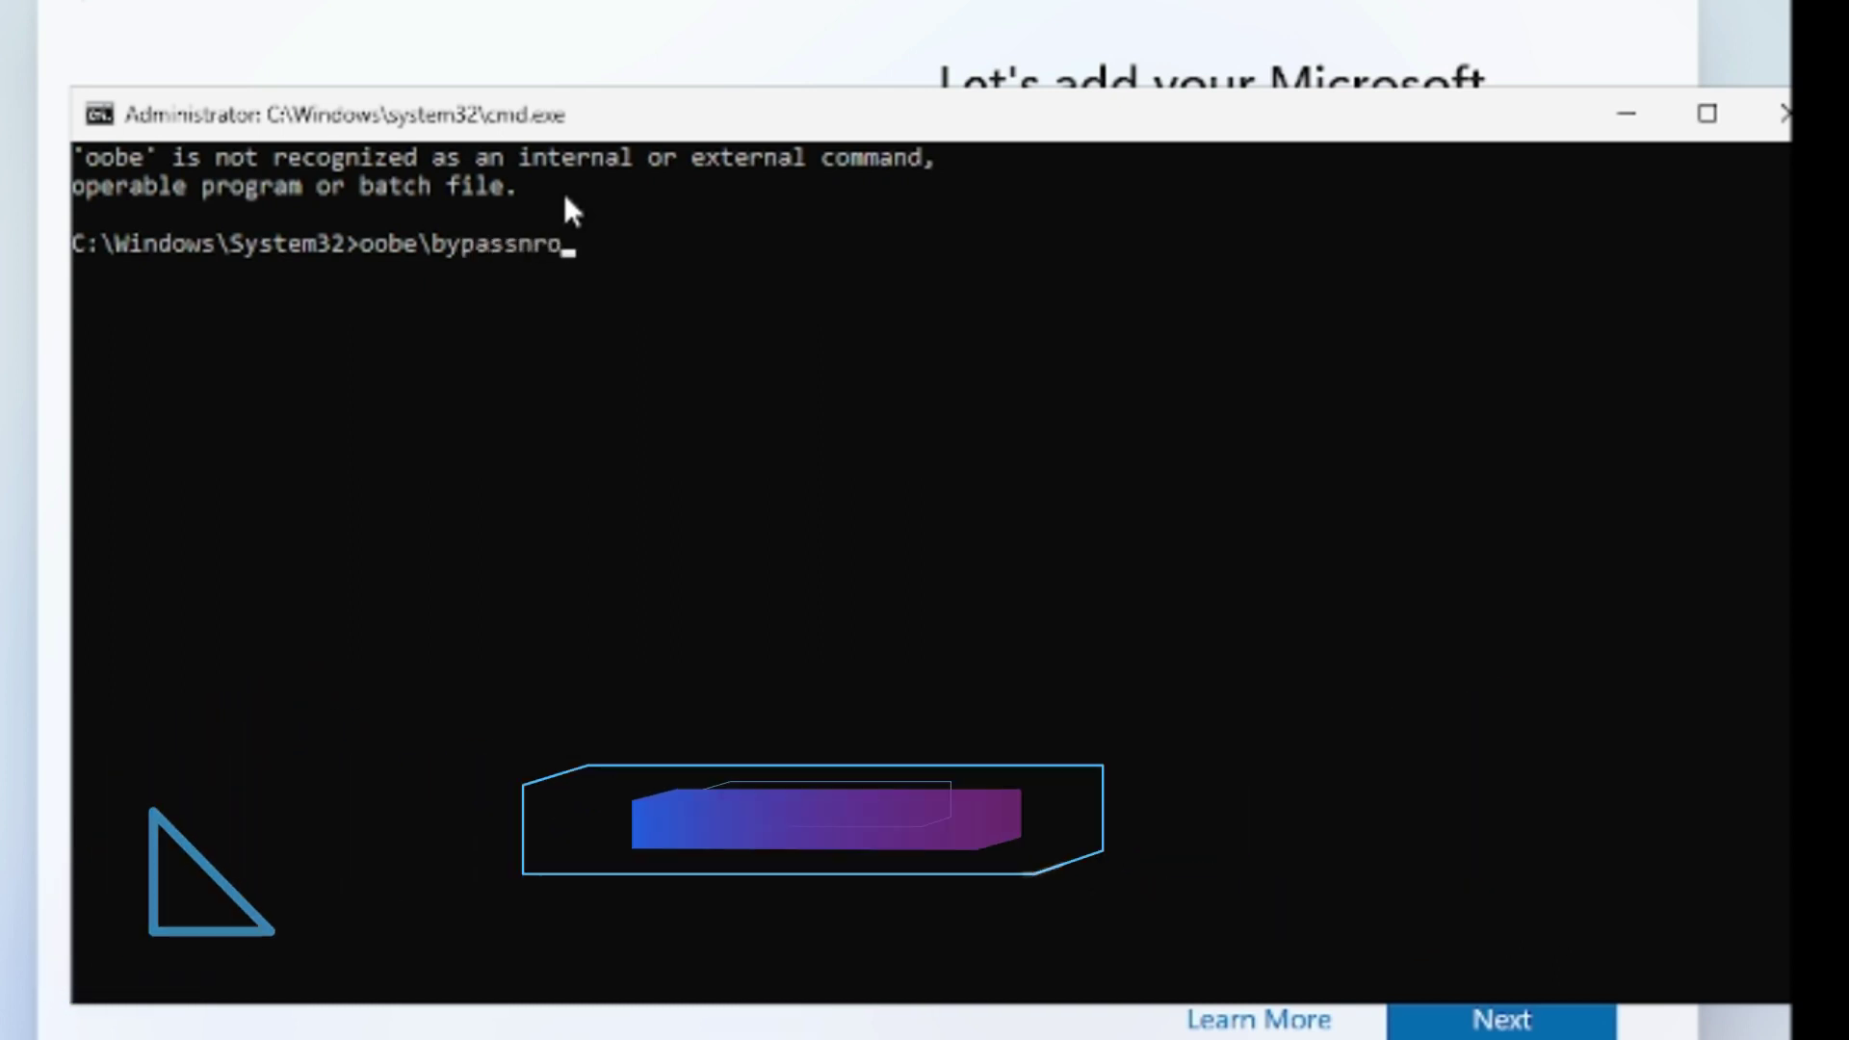
key("Return")
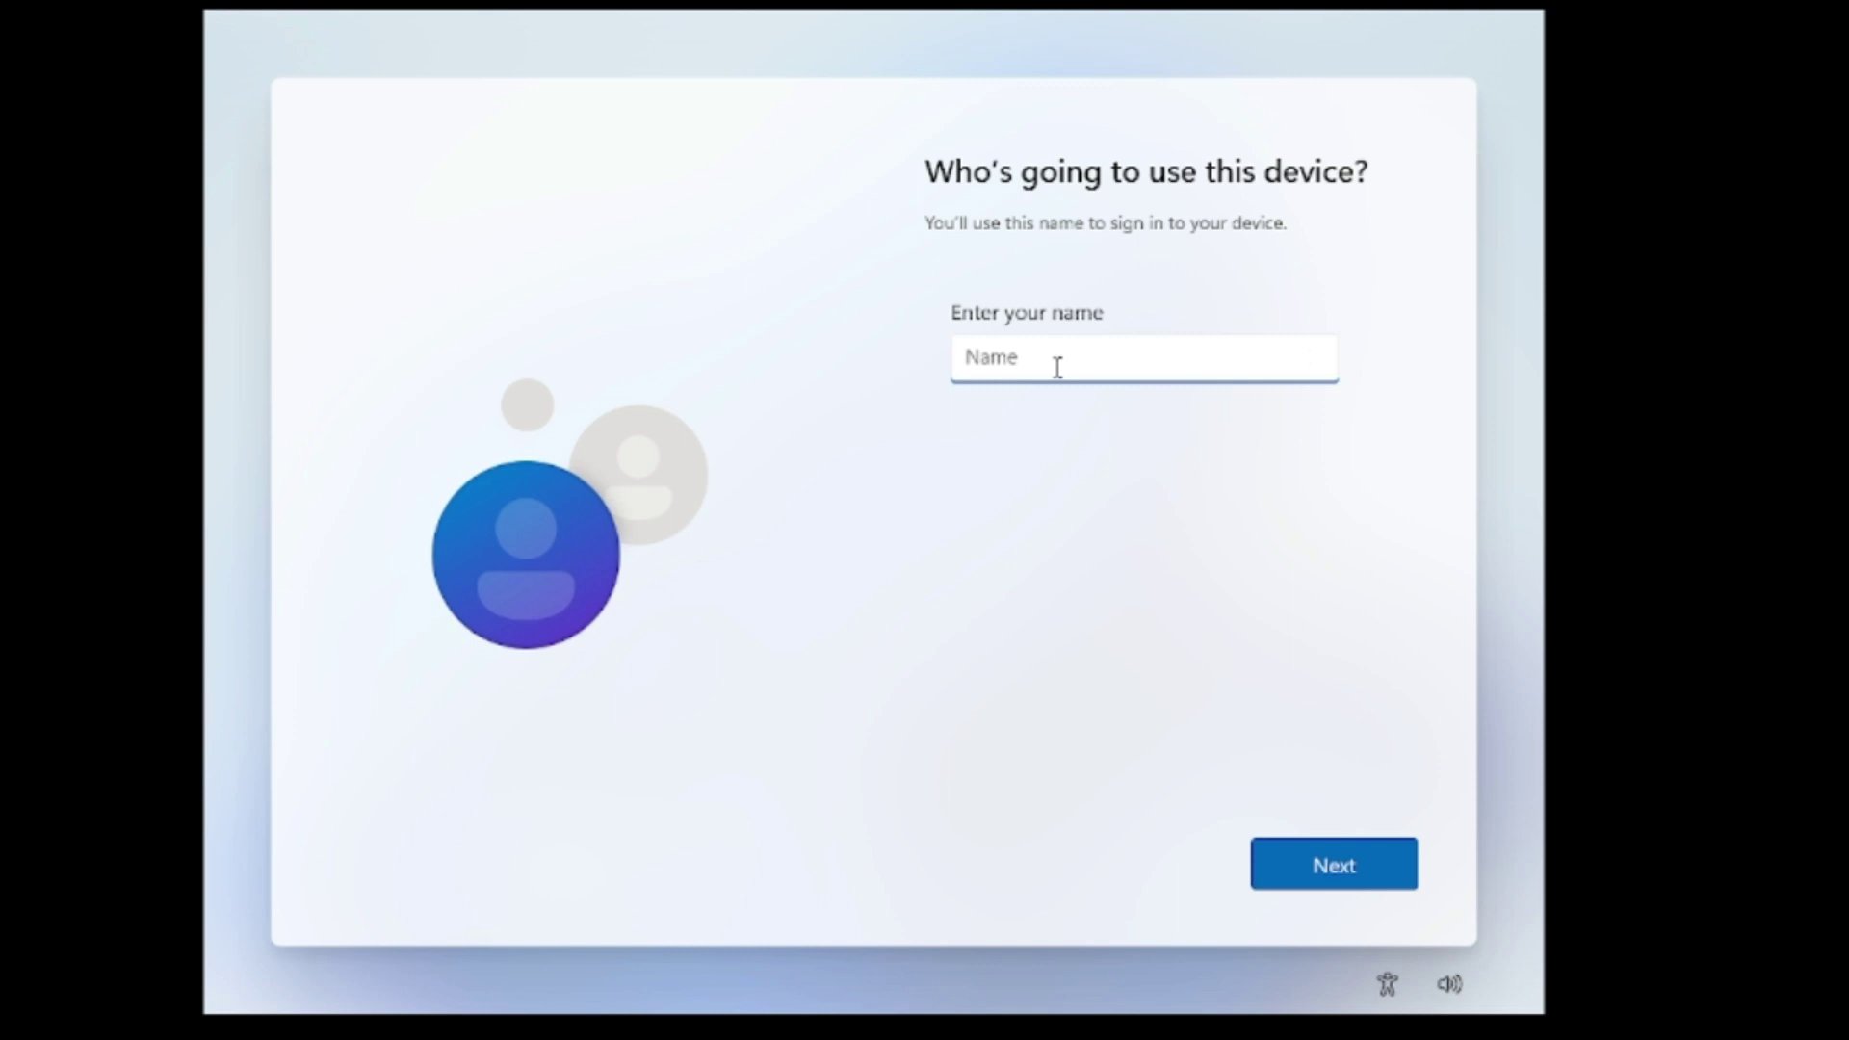
Name the local account Tech, then enter and confirm its password.
type("TechG")
left_click(1371, 877)
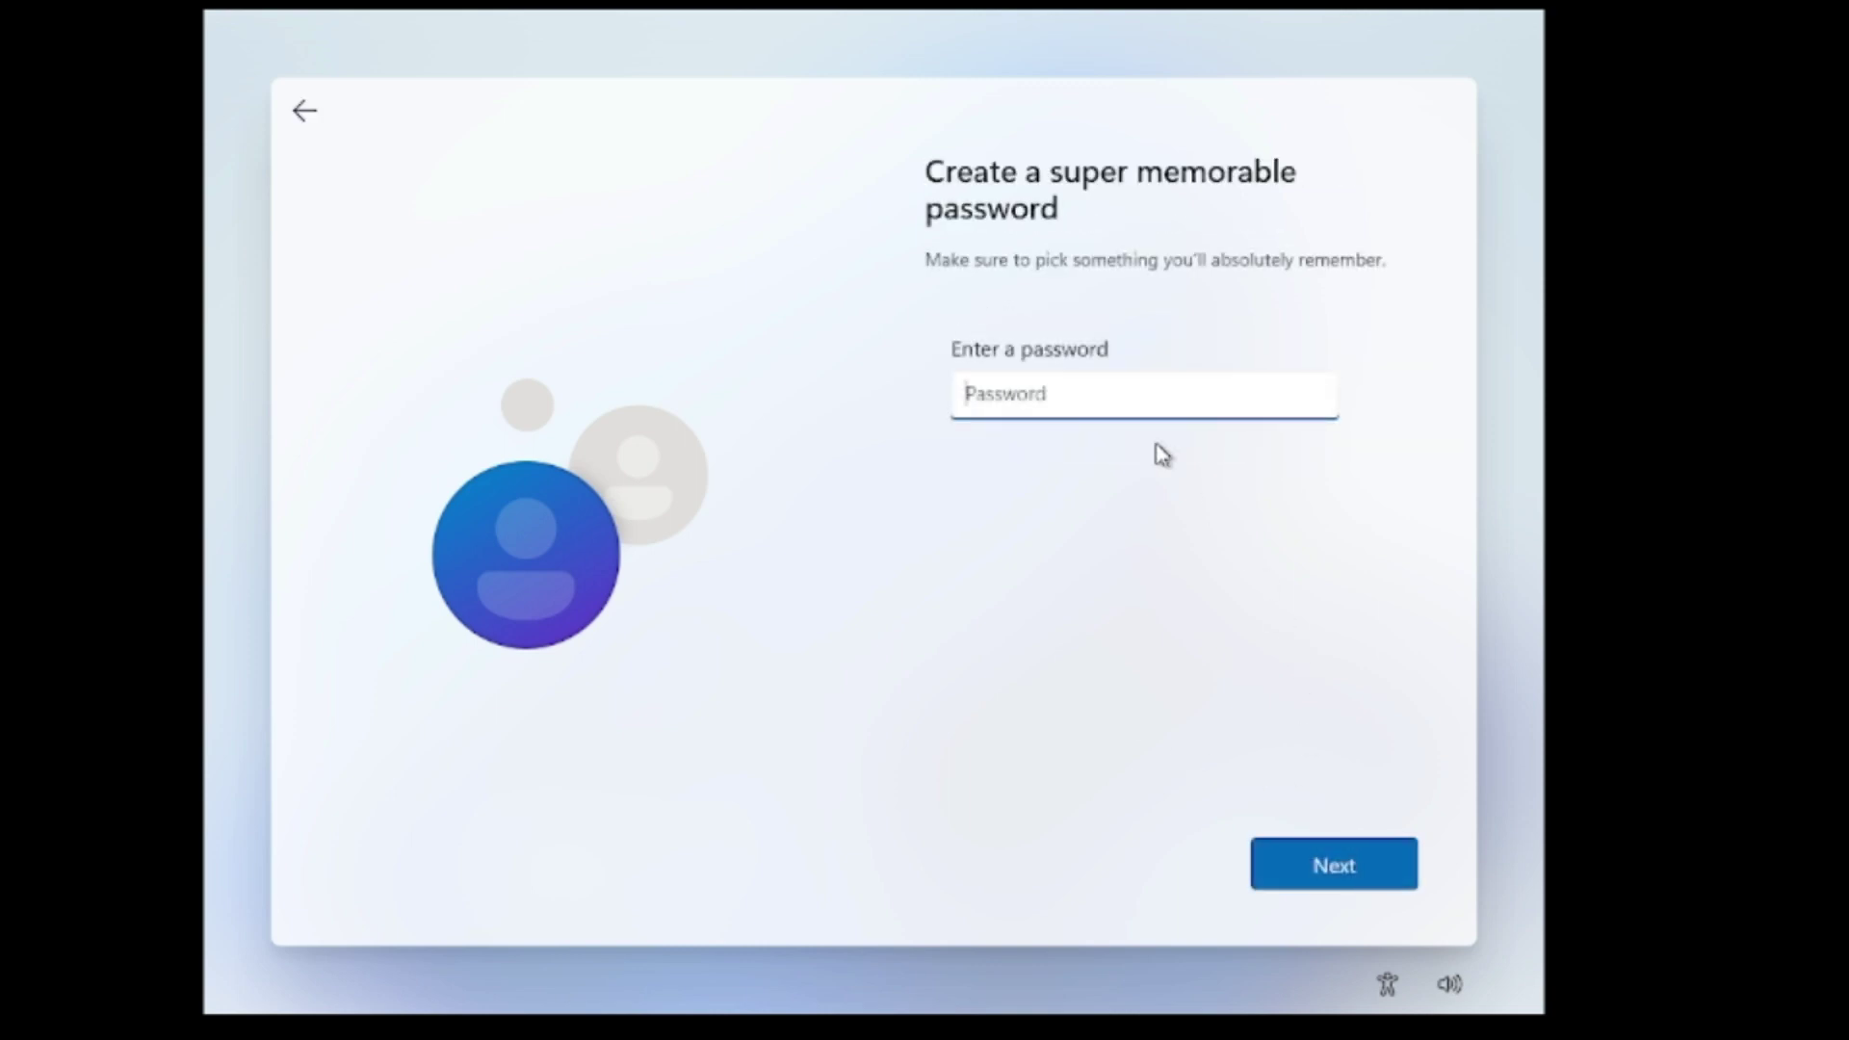
type("***********")
left_click(1301, 881)
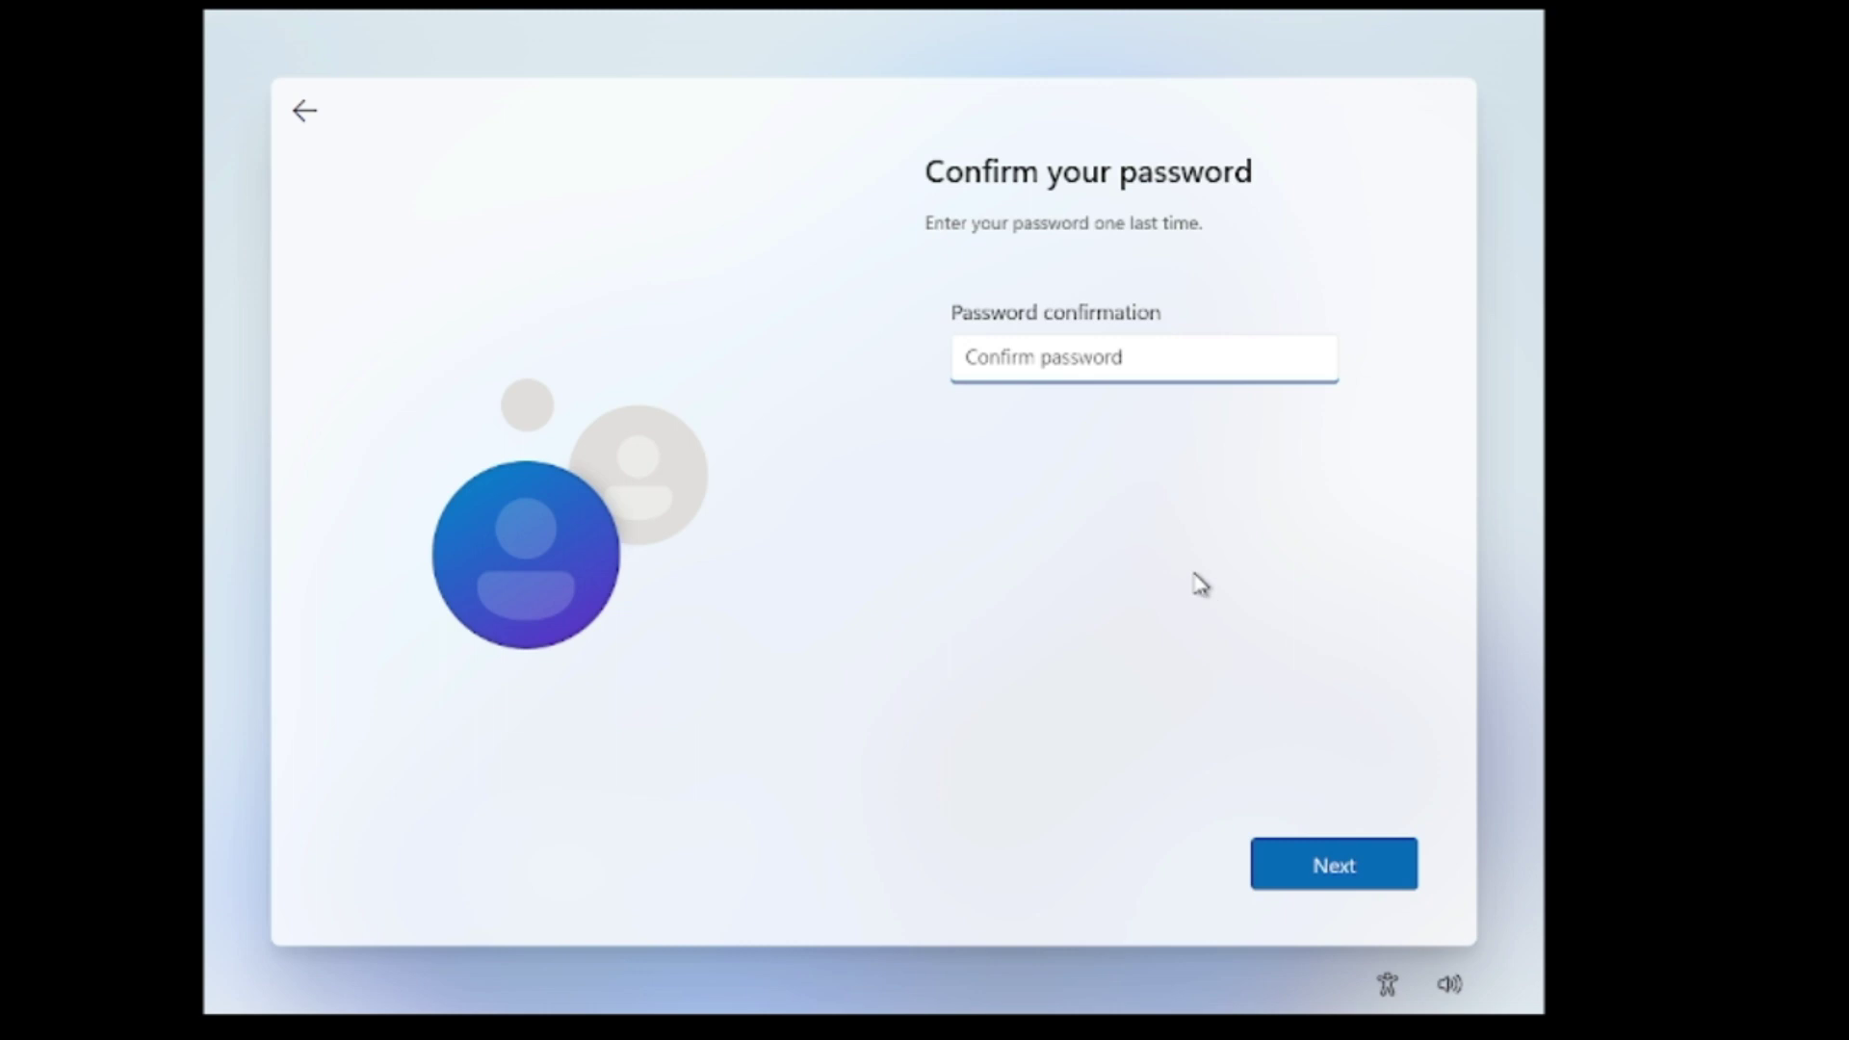
type("******")
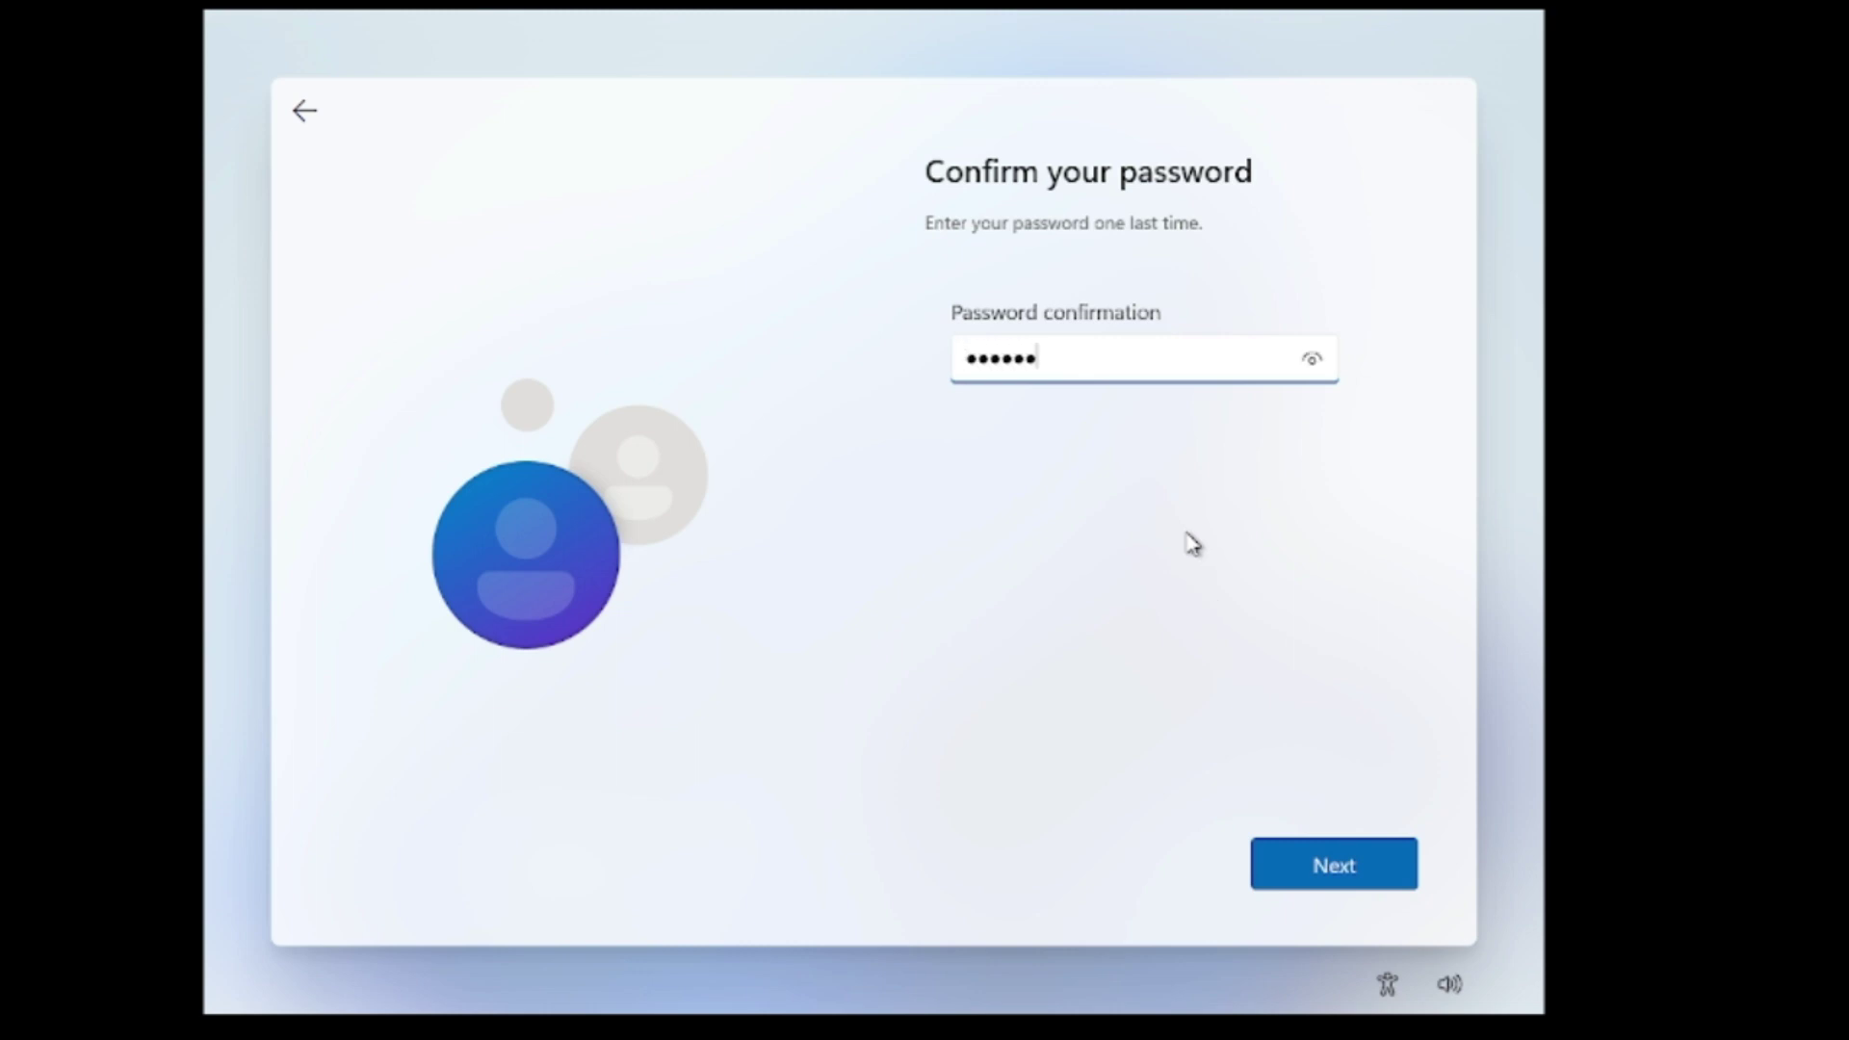
type("****")
left_click(1294, 873)
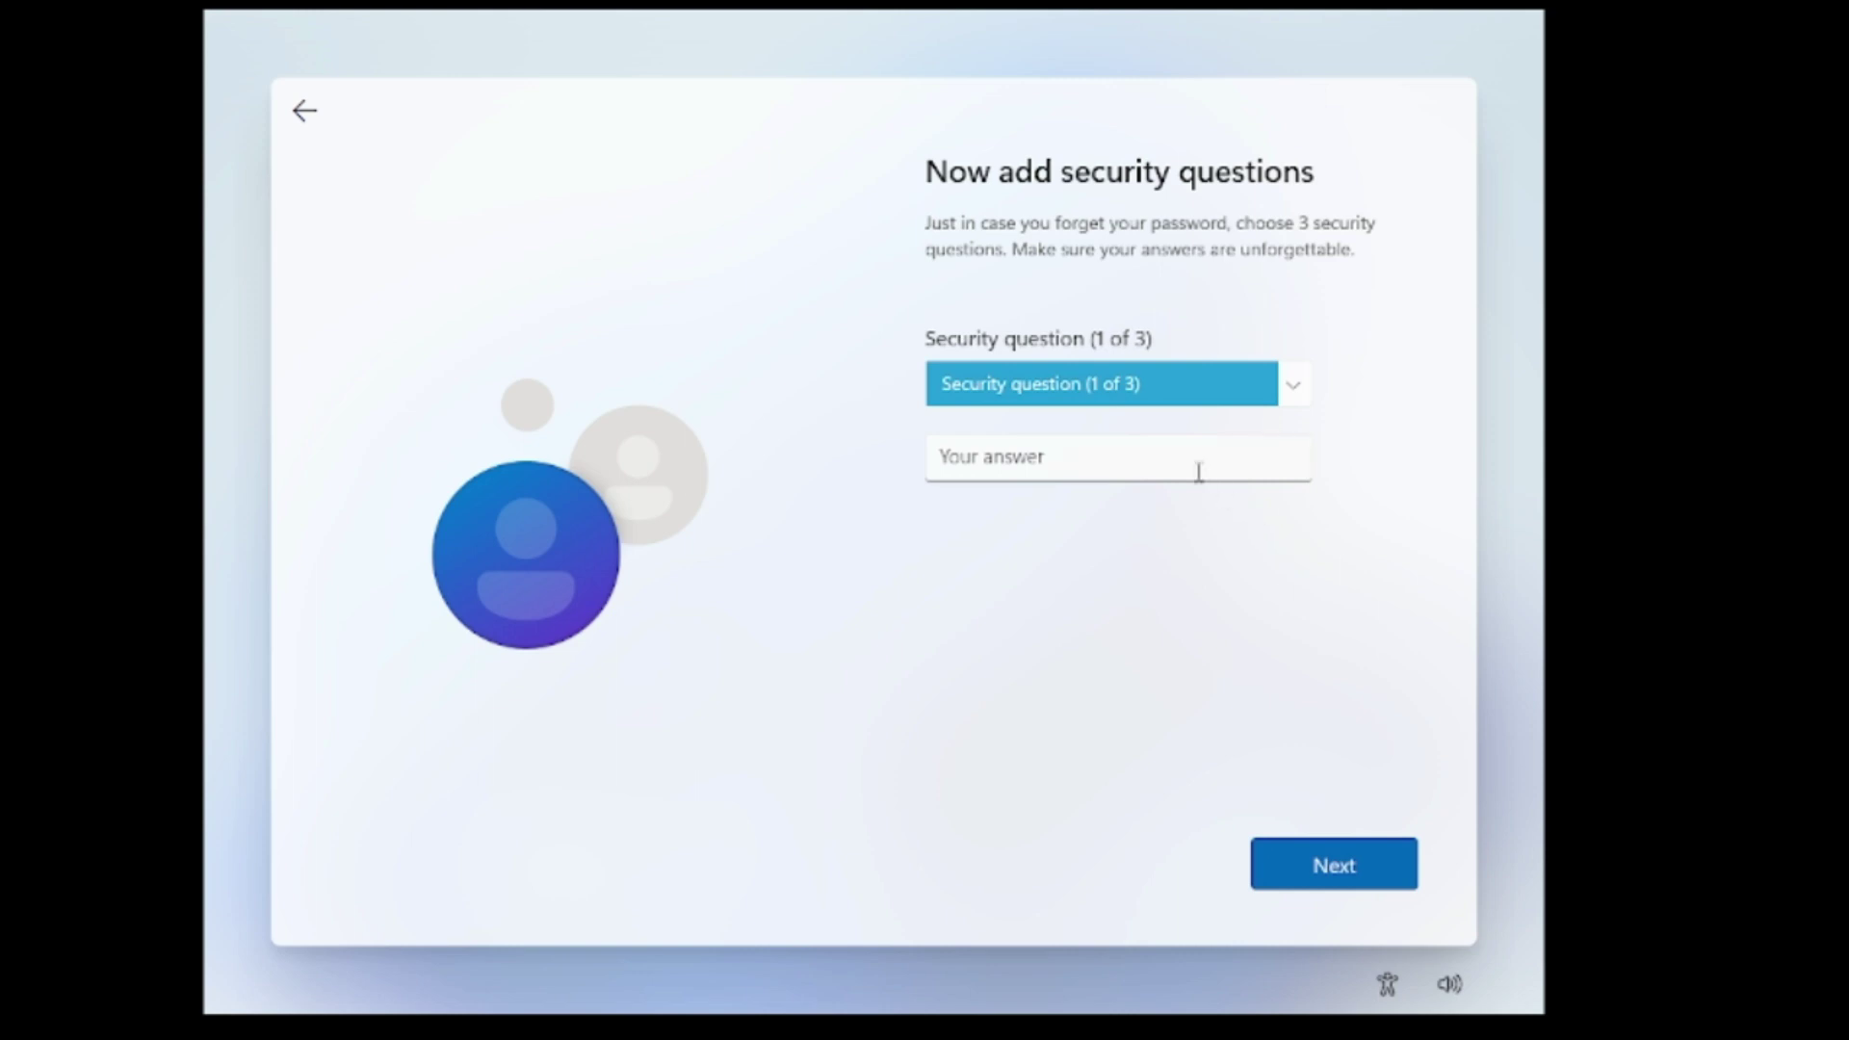
Pick the security questions, including first pet's name and first school, and enter the answers.
left_click(1293, 393)
left_click(1205, 413)
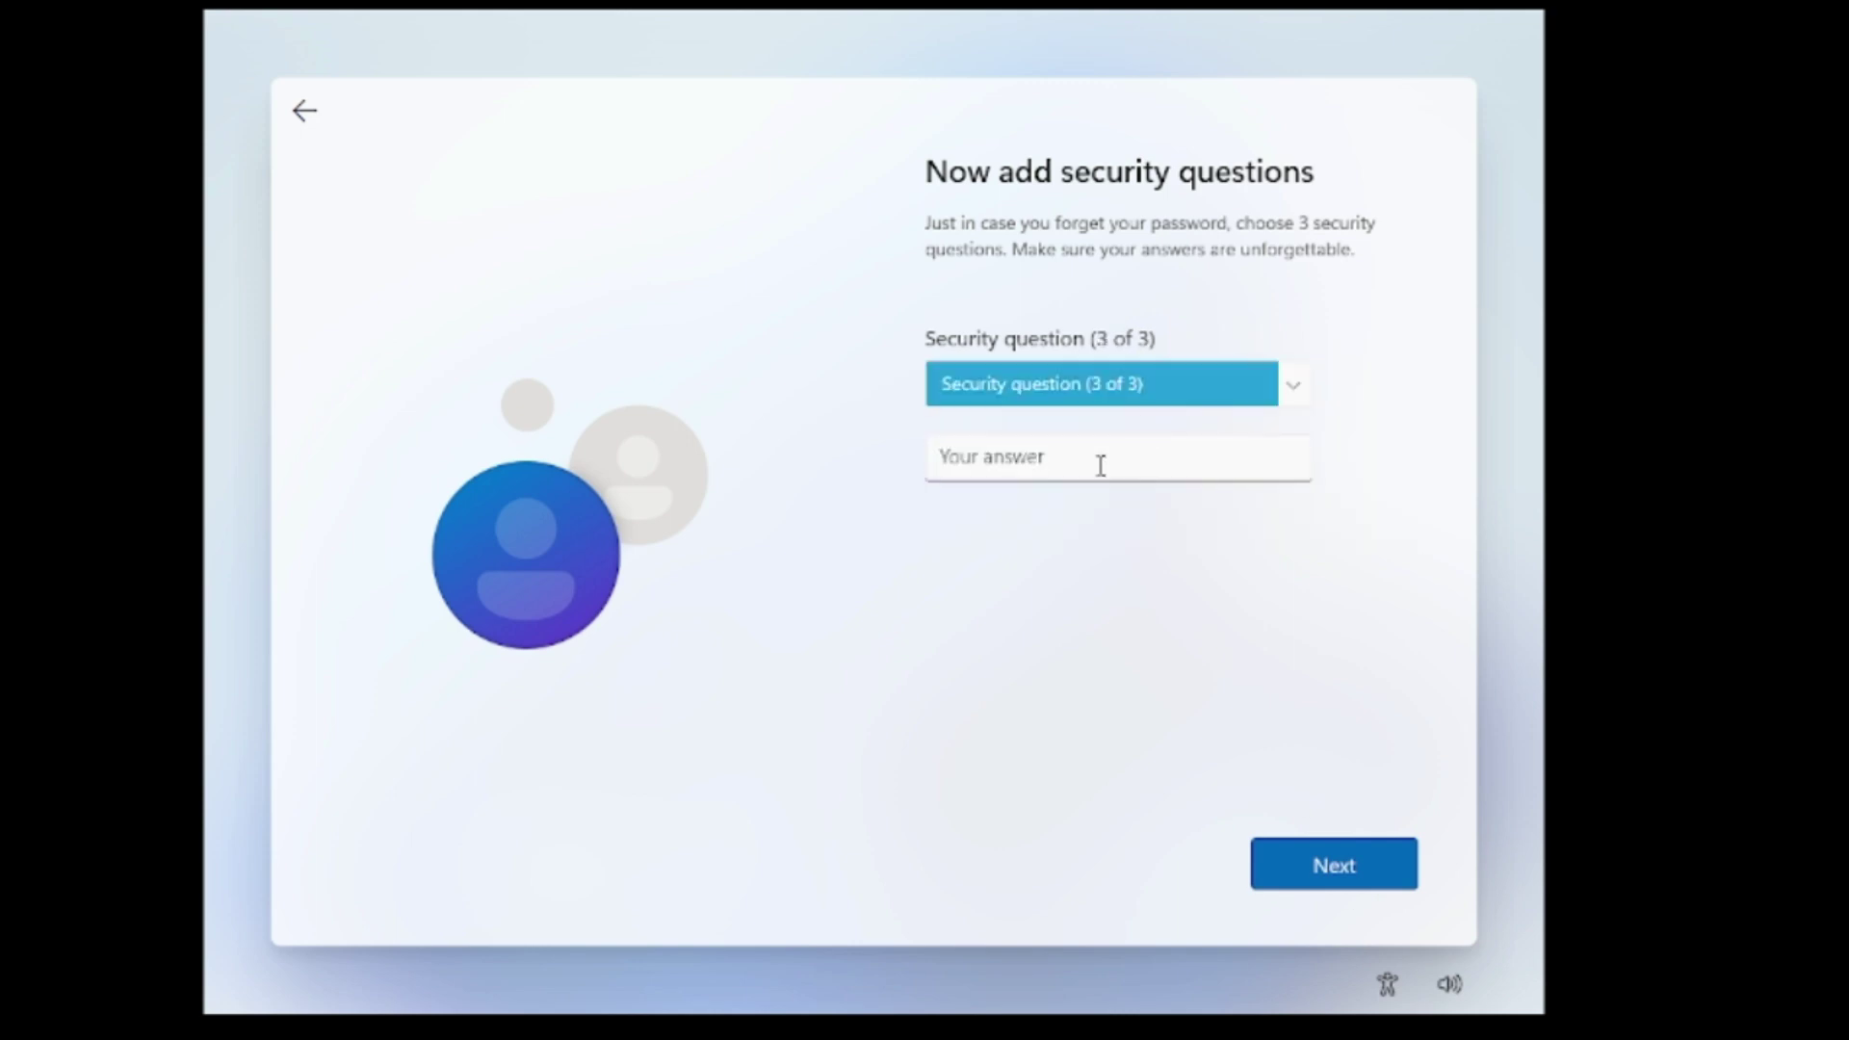
left_click(1117, 383)
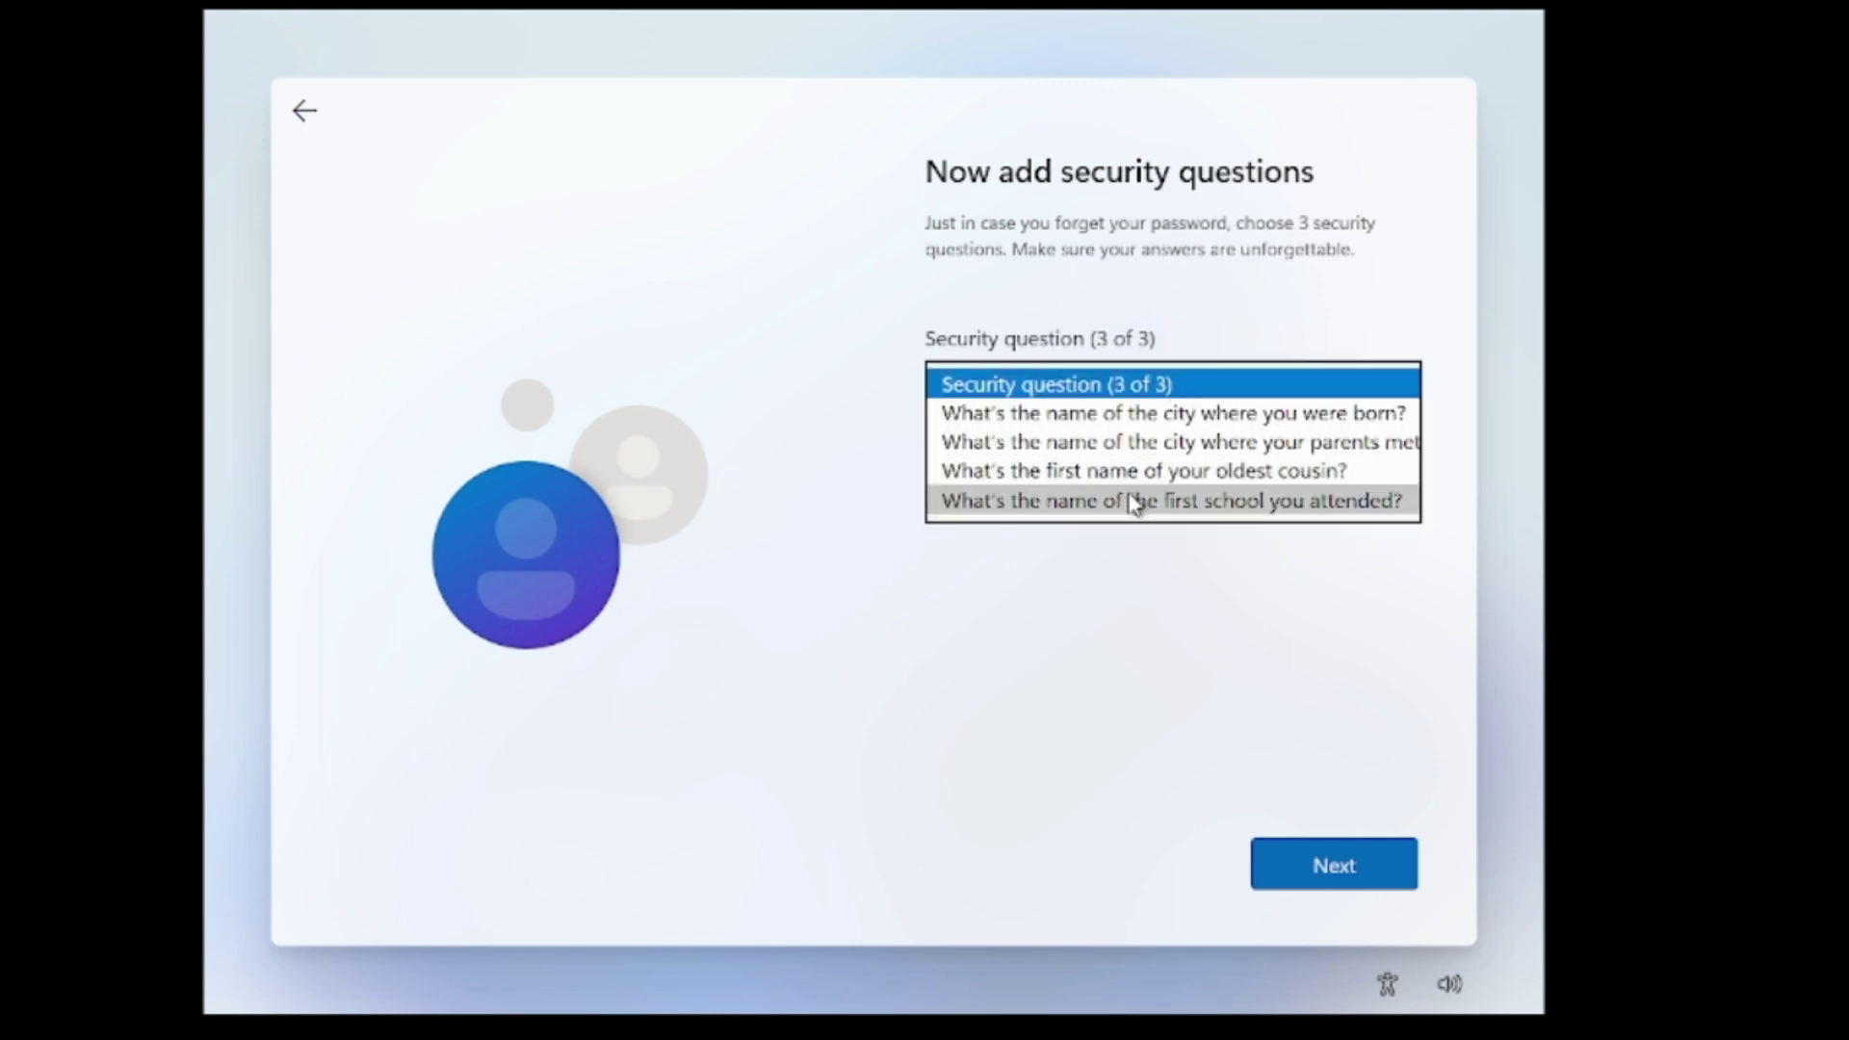
left_click(1131, 500)
key("Return")
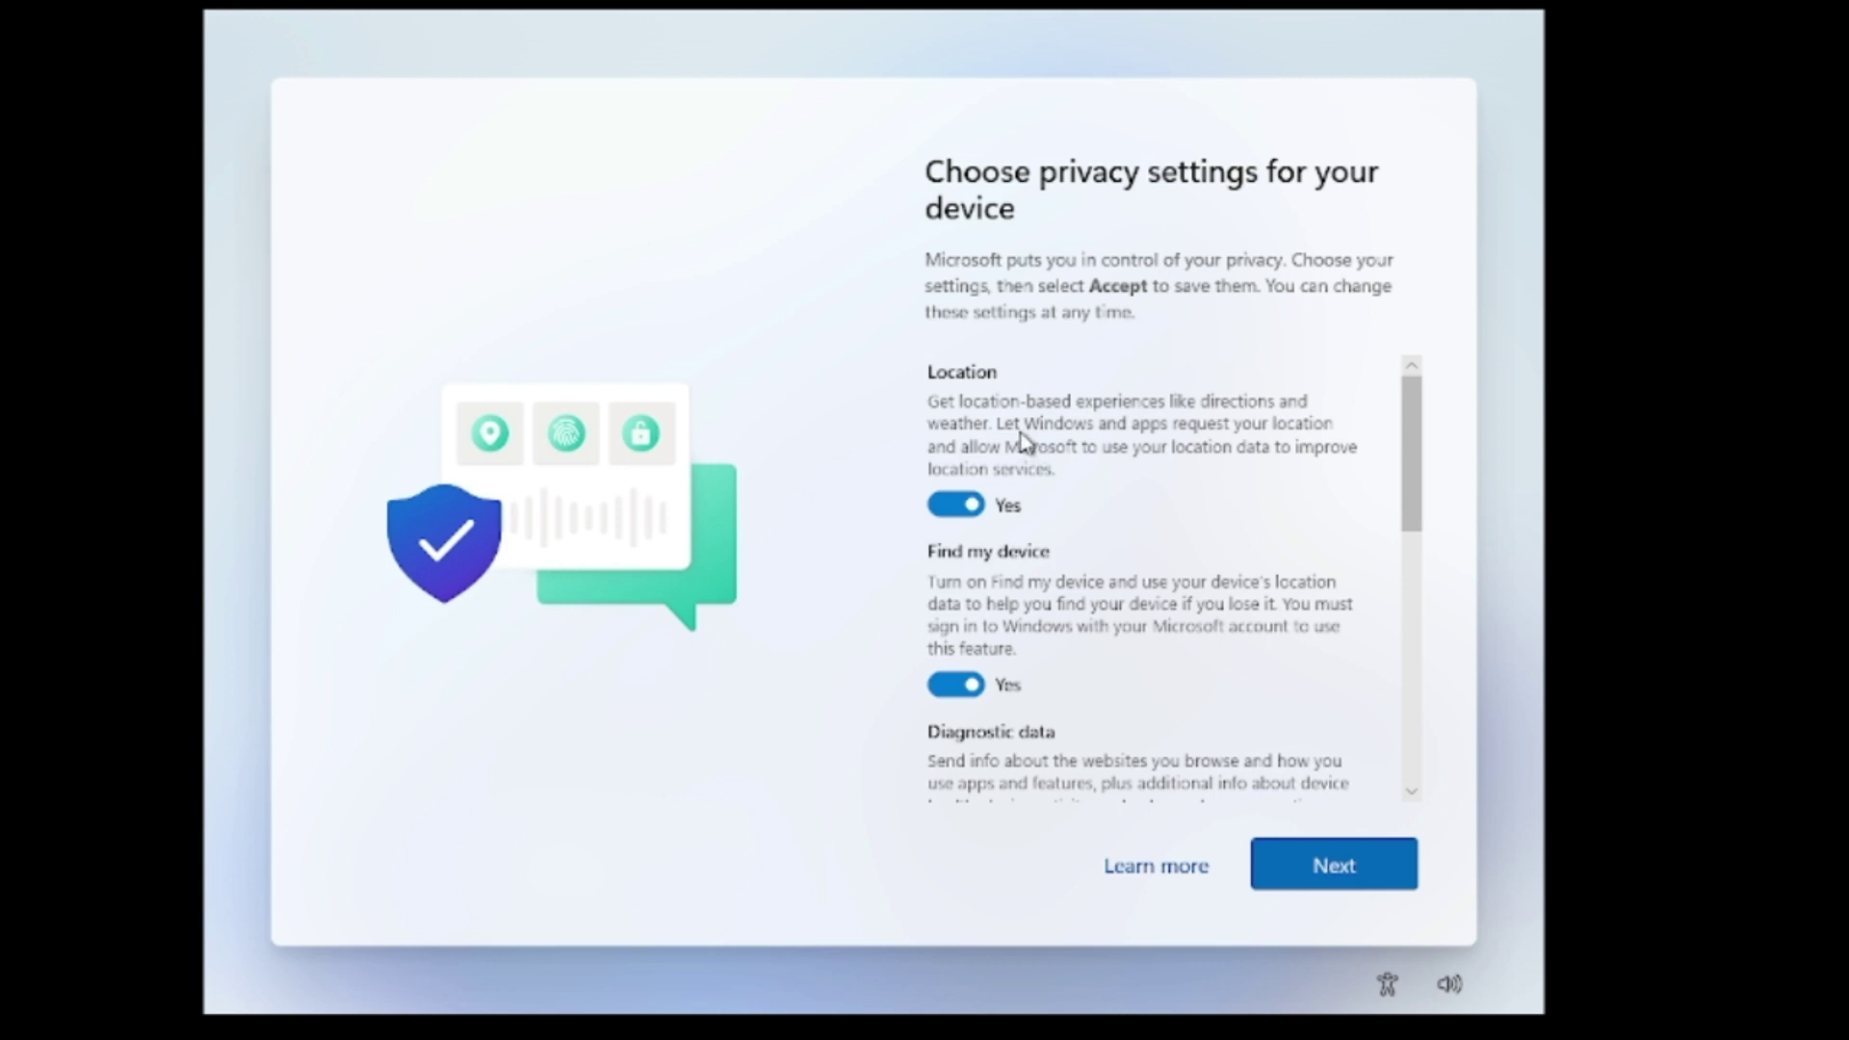
Turn Location off and accept the remaining privacy settings to finish setup.
scroll(1040, 512, "down", 1)
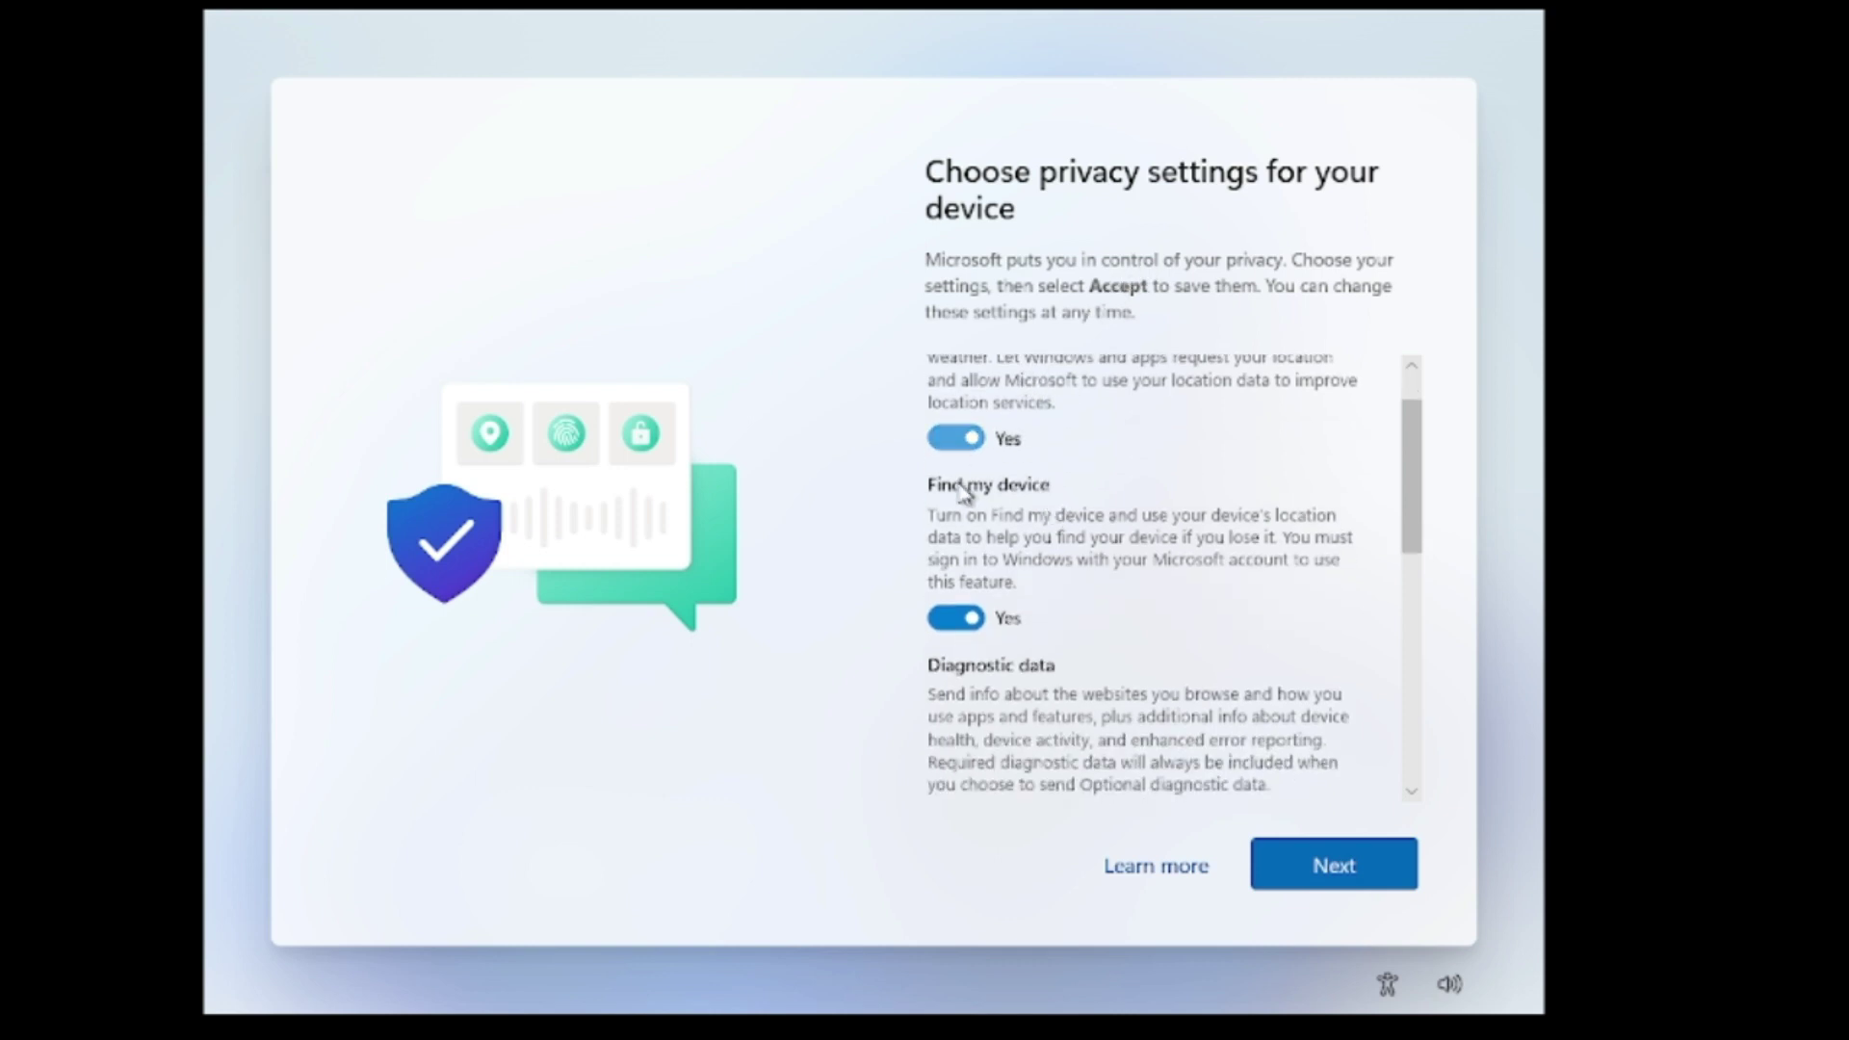
left_click(958, 438)
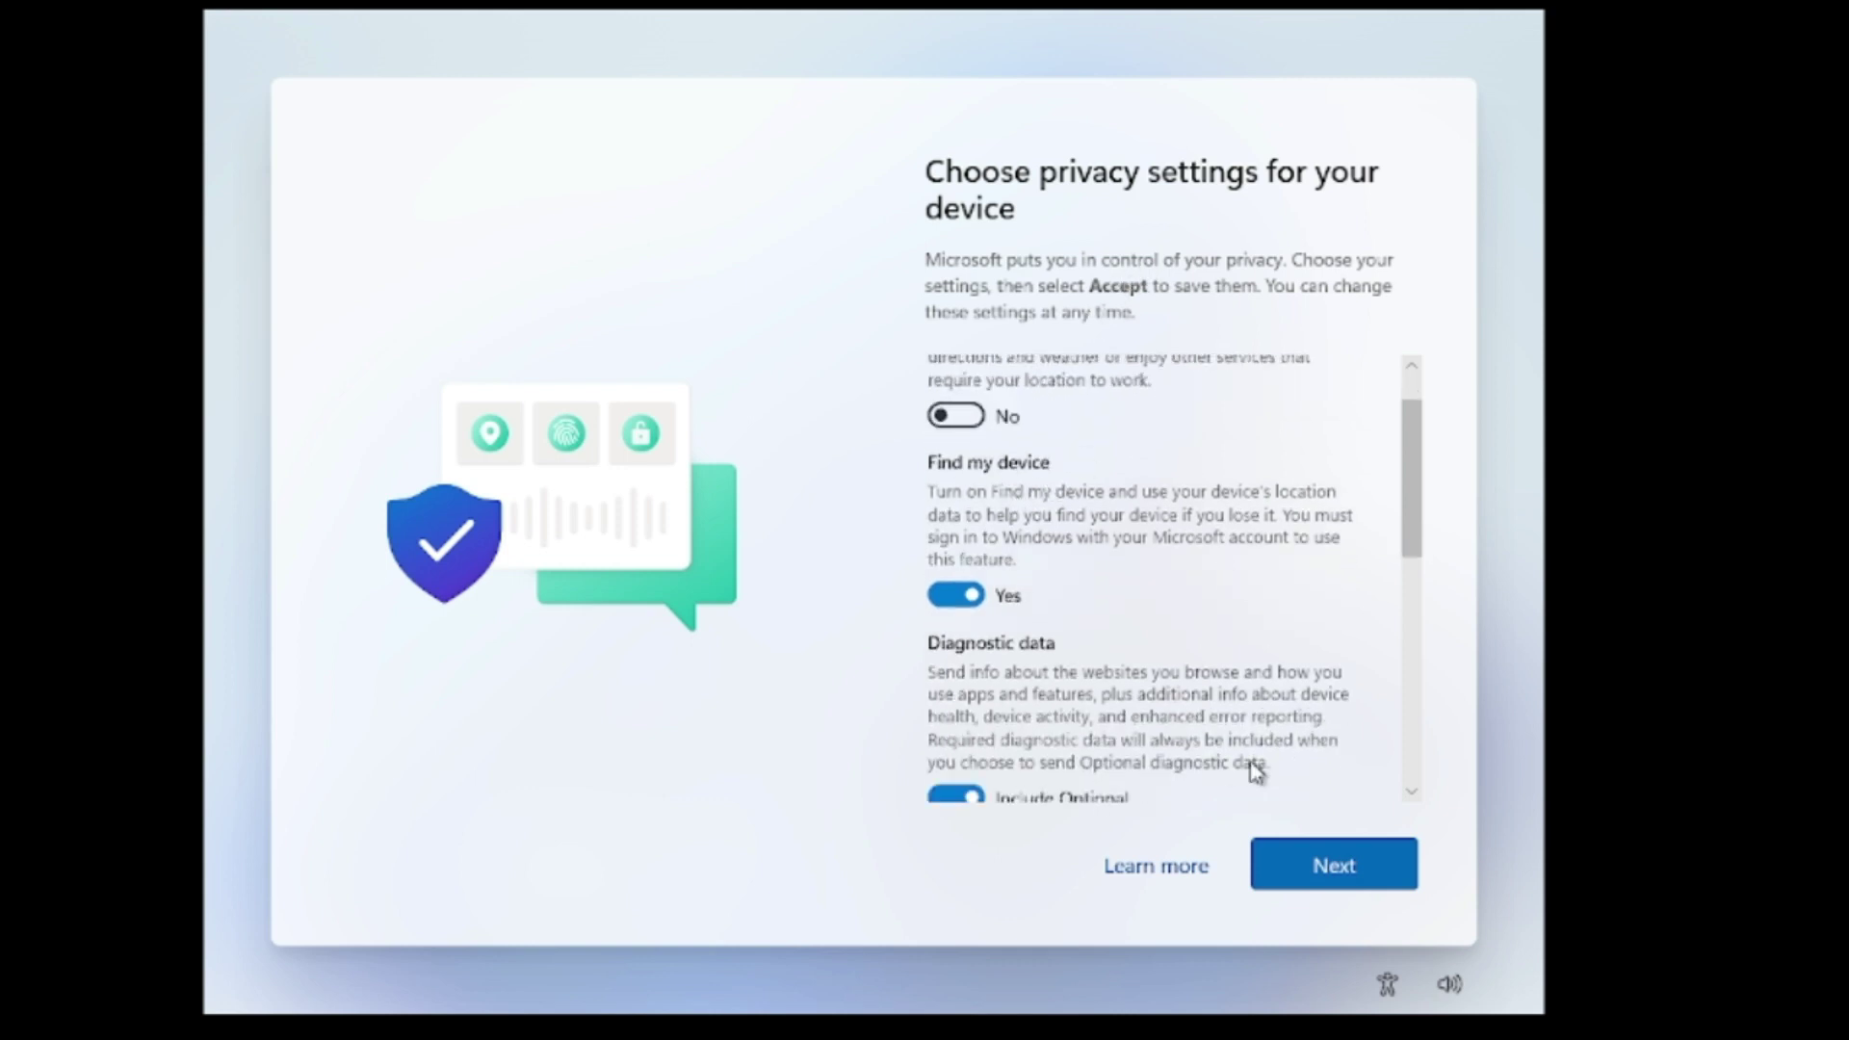
left_click(1331, 864)
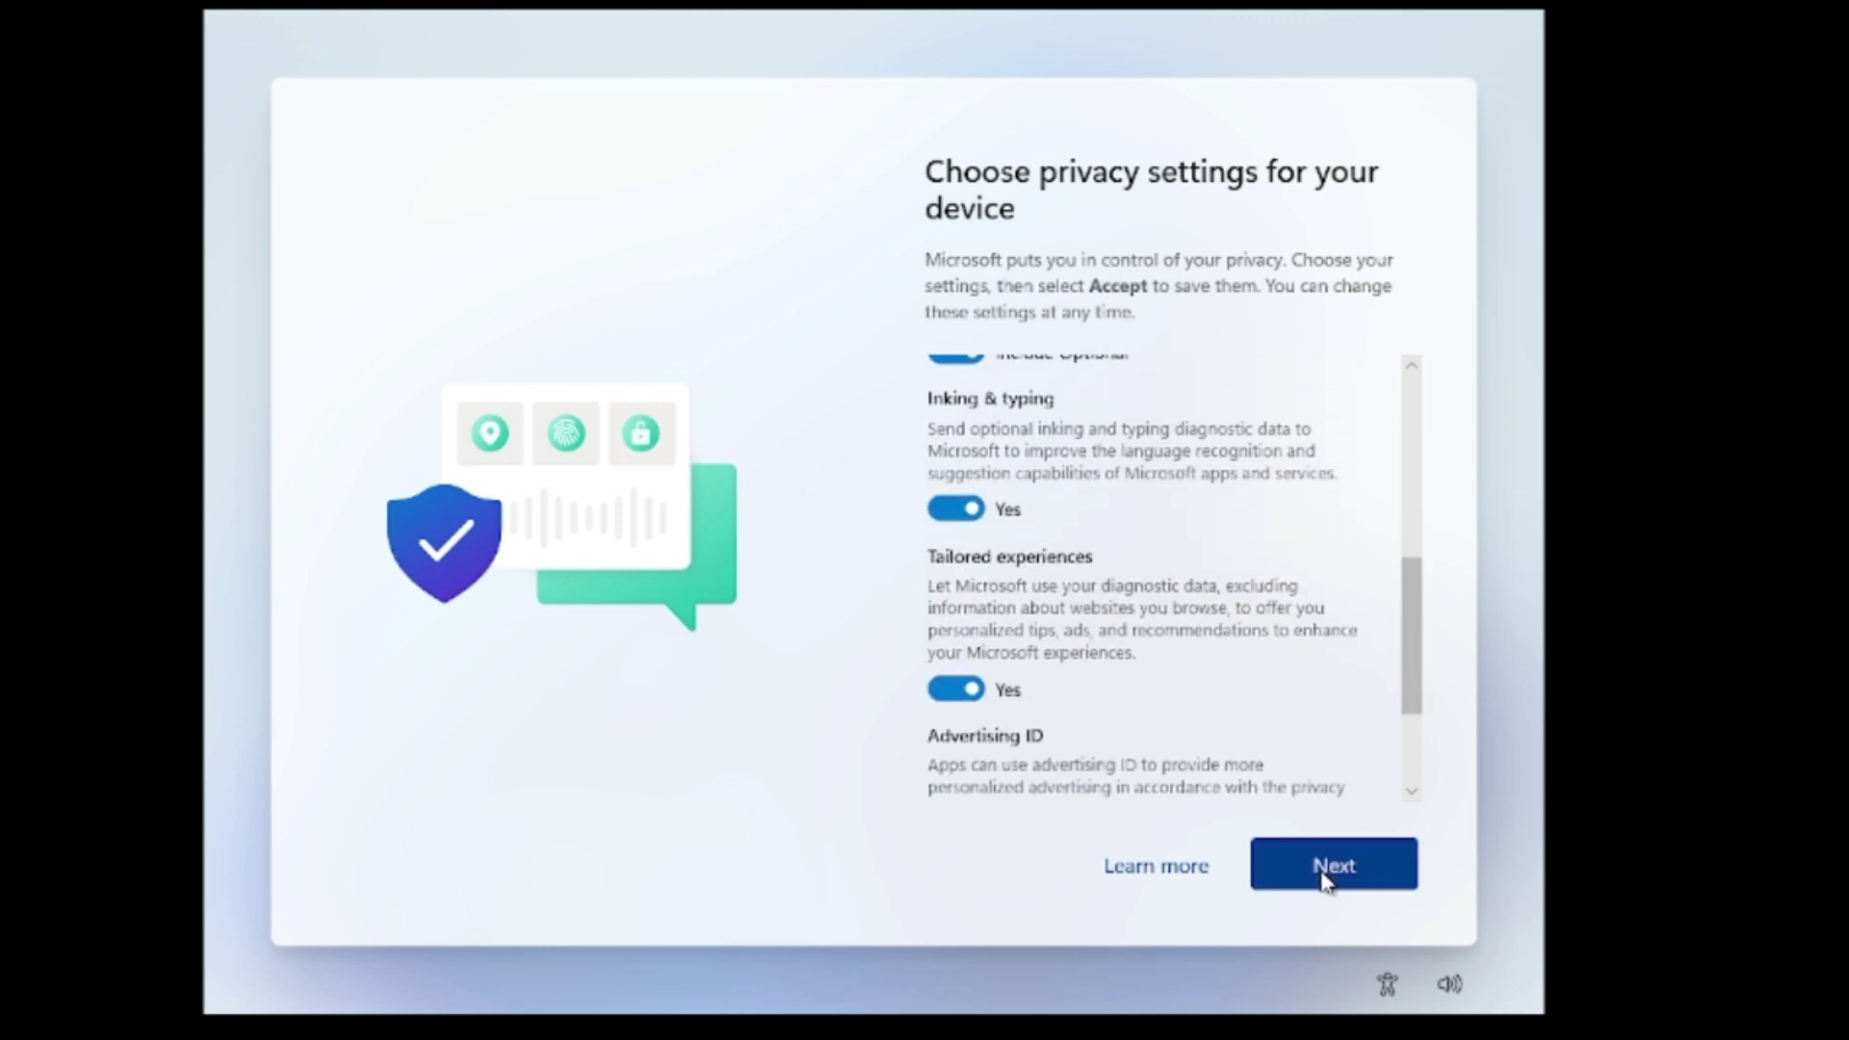
left_click(1323, 869)
left_click(1322, 872)
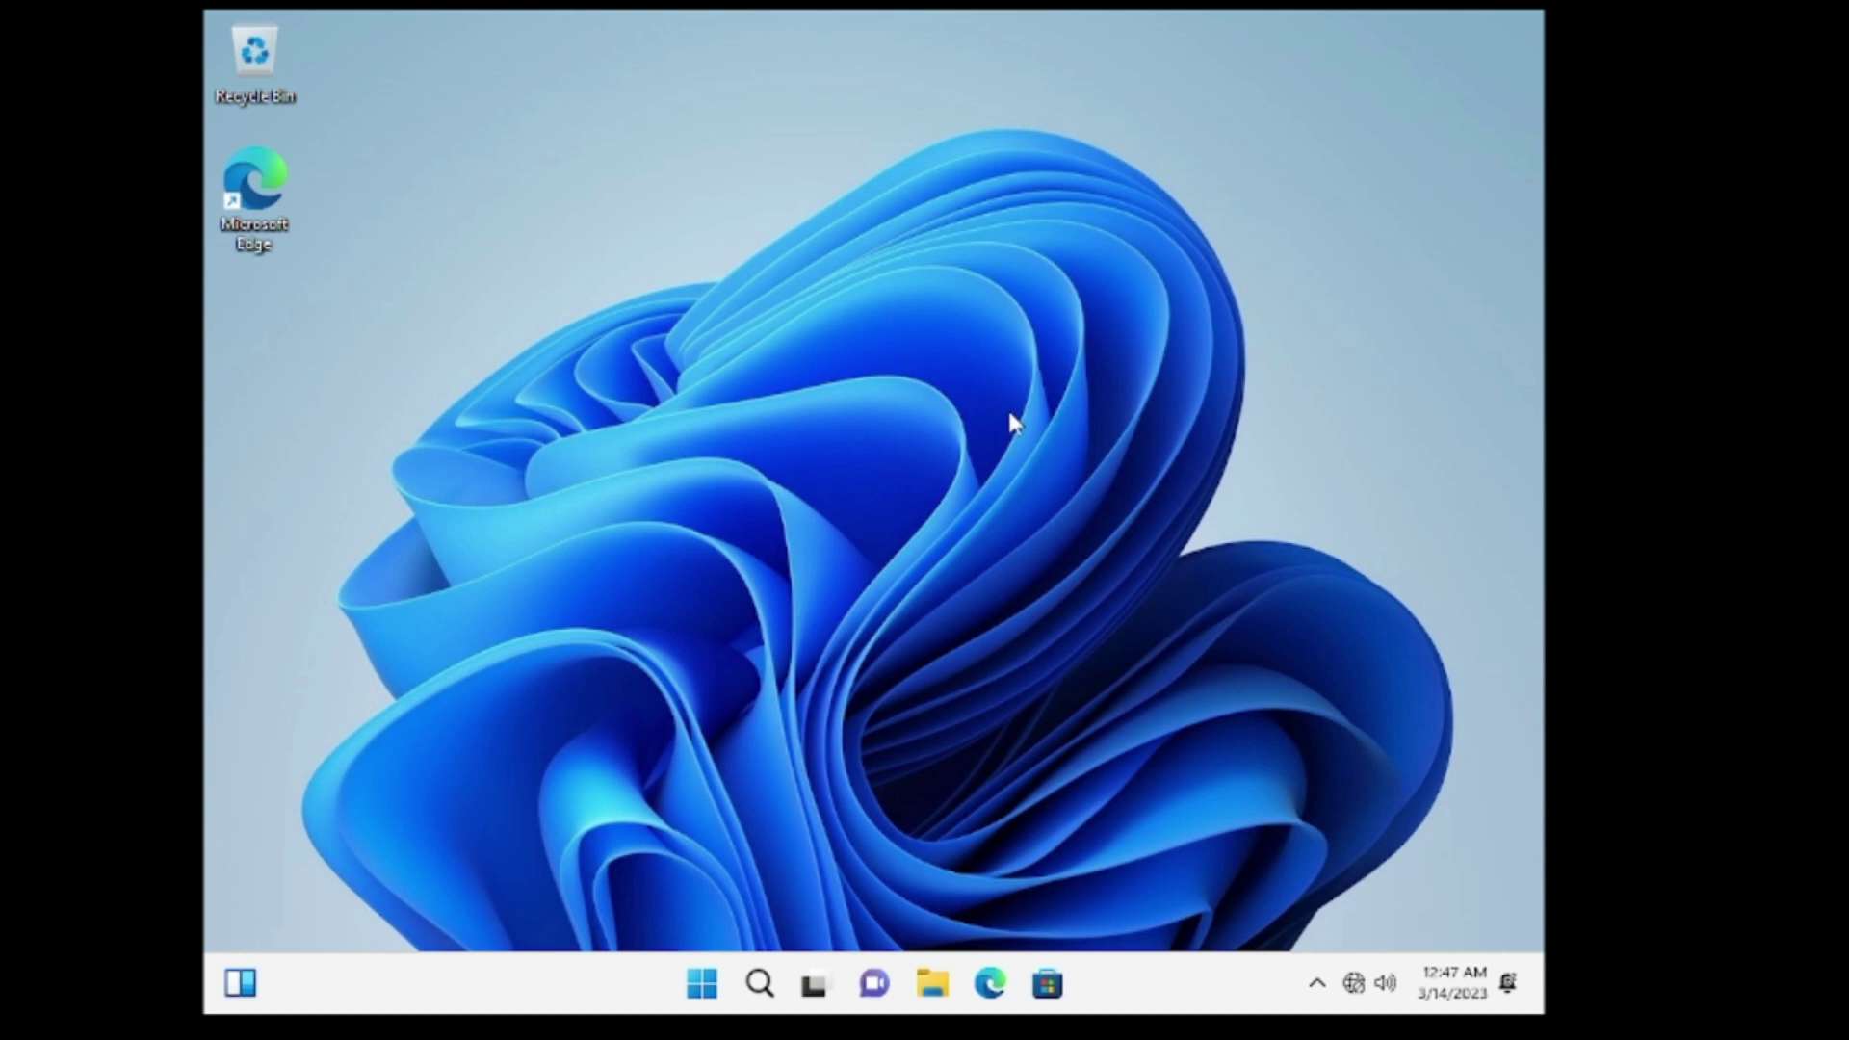
Launch Network Connections by running ncpa.cpl from Windows search.
left_click(763, 984)
mouse_move(798, 994)
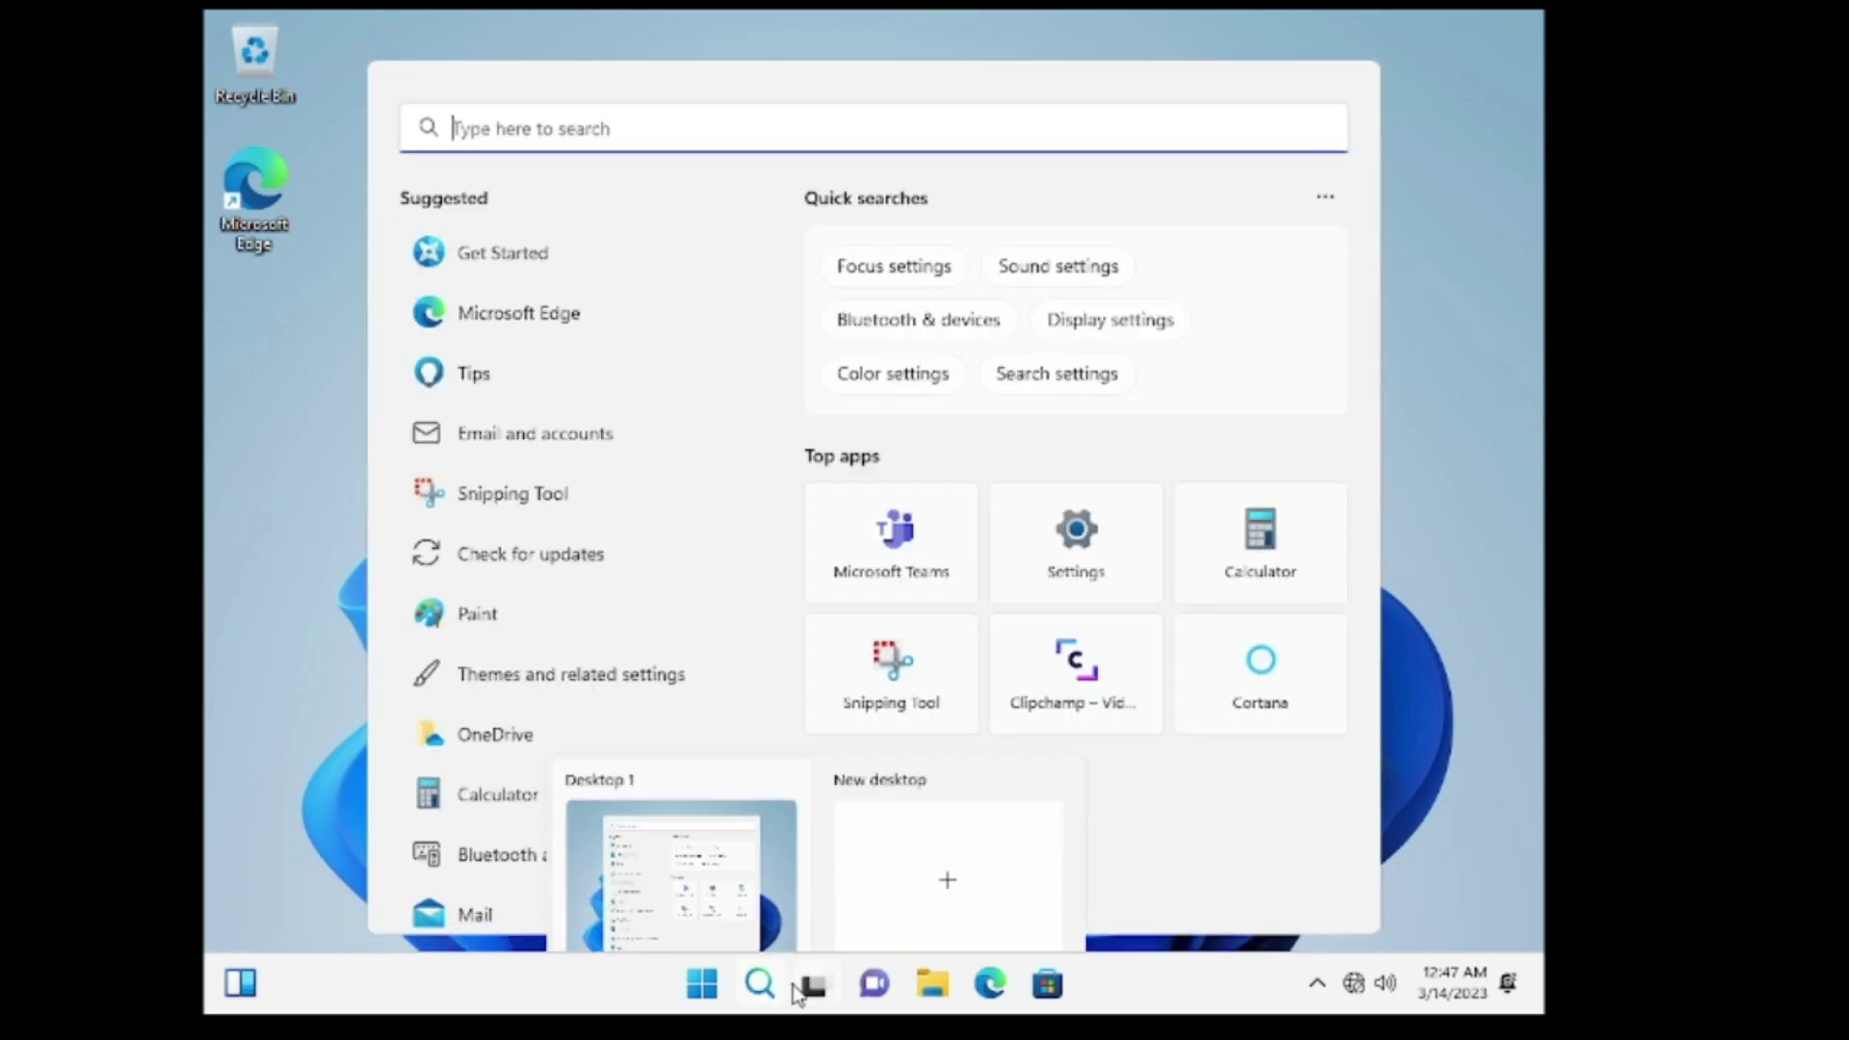
type("ncpa.c")
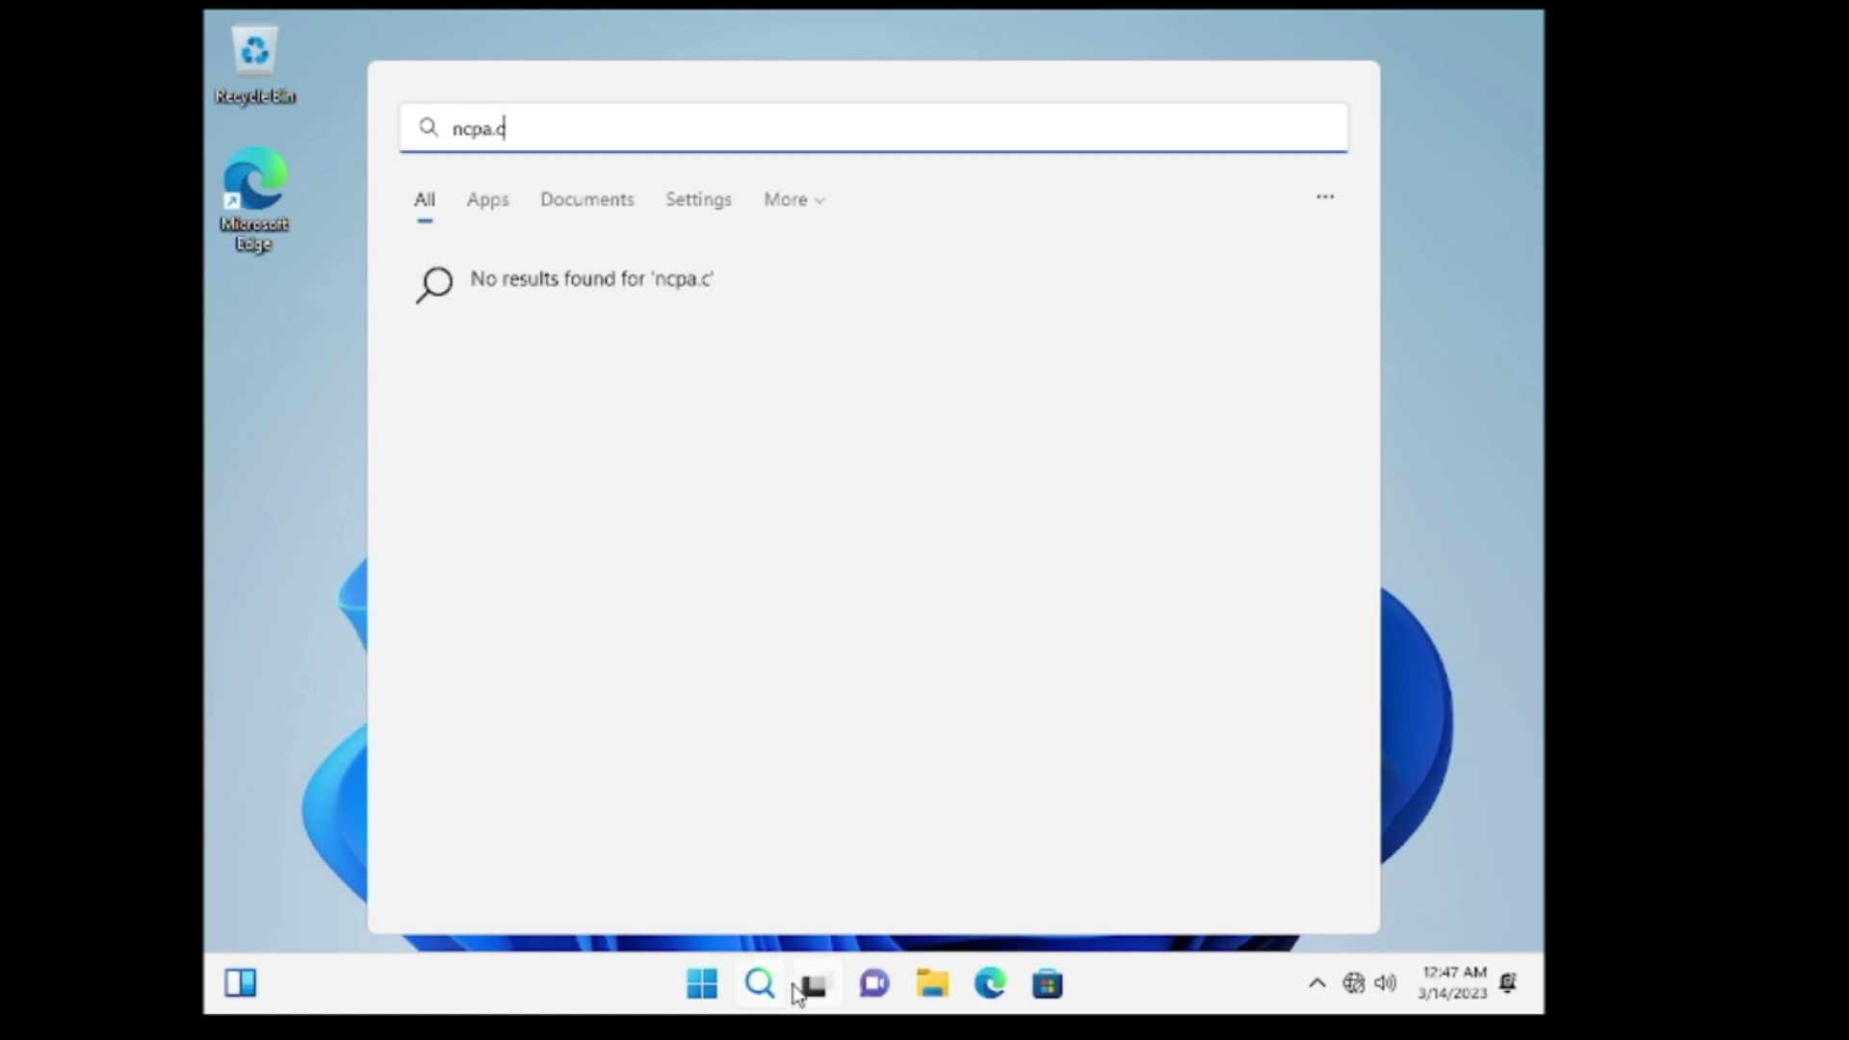
type("pl")
key("Return")
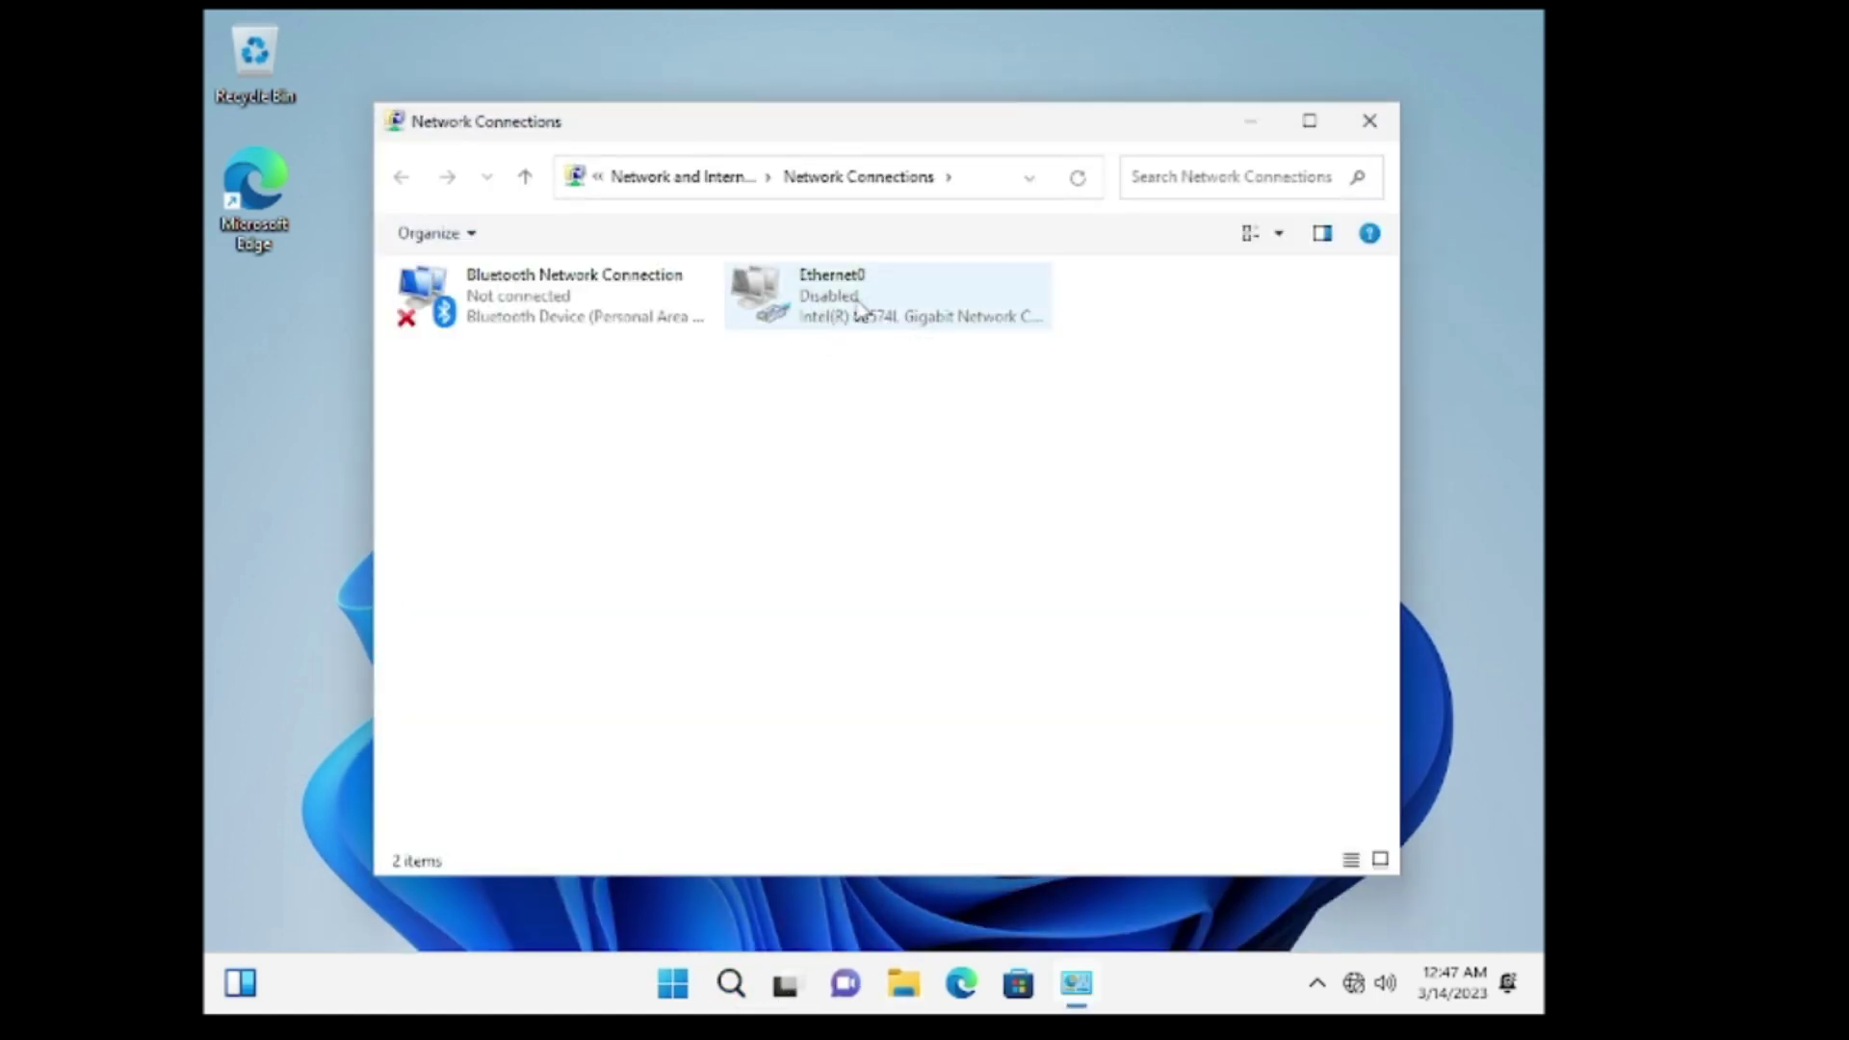
Enable the disabled Ethernet0 adapter from its context menu.
left_click(846, 299)
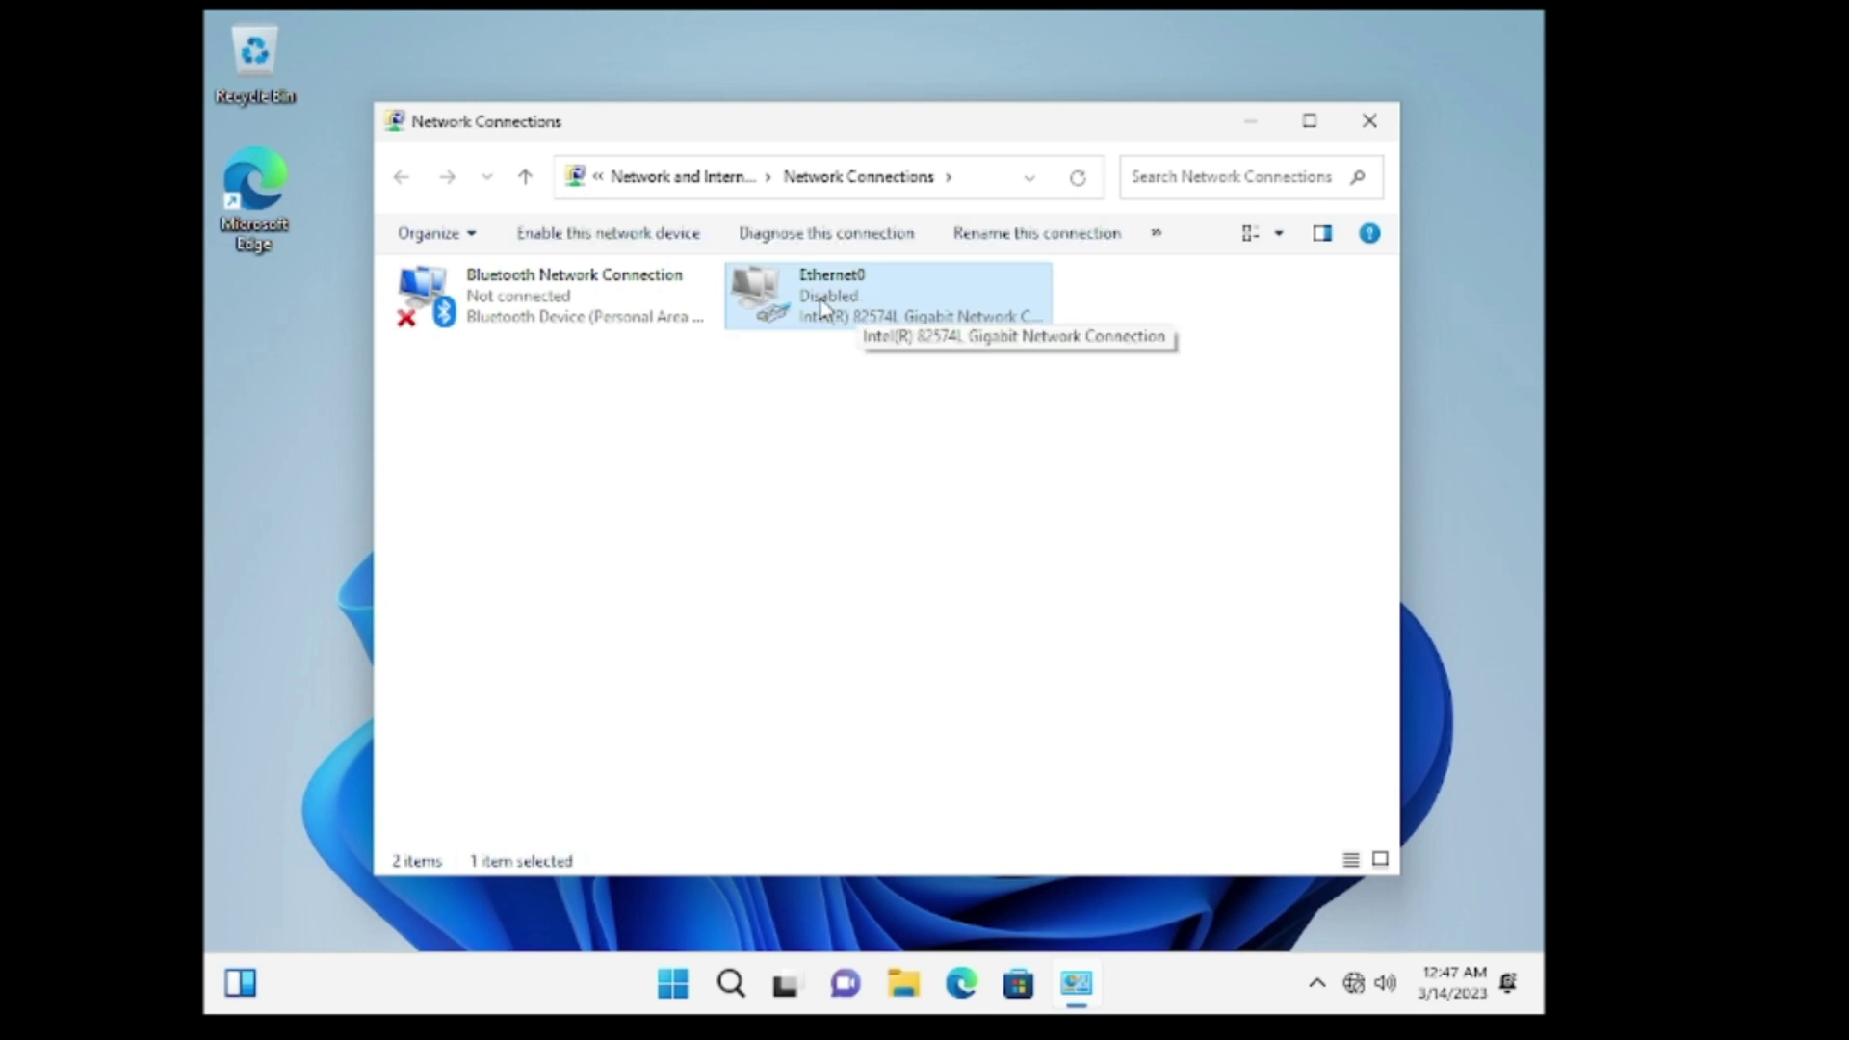
right_click(849, 306)
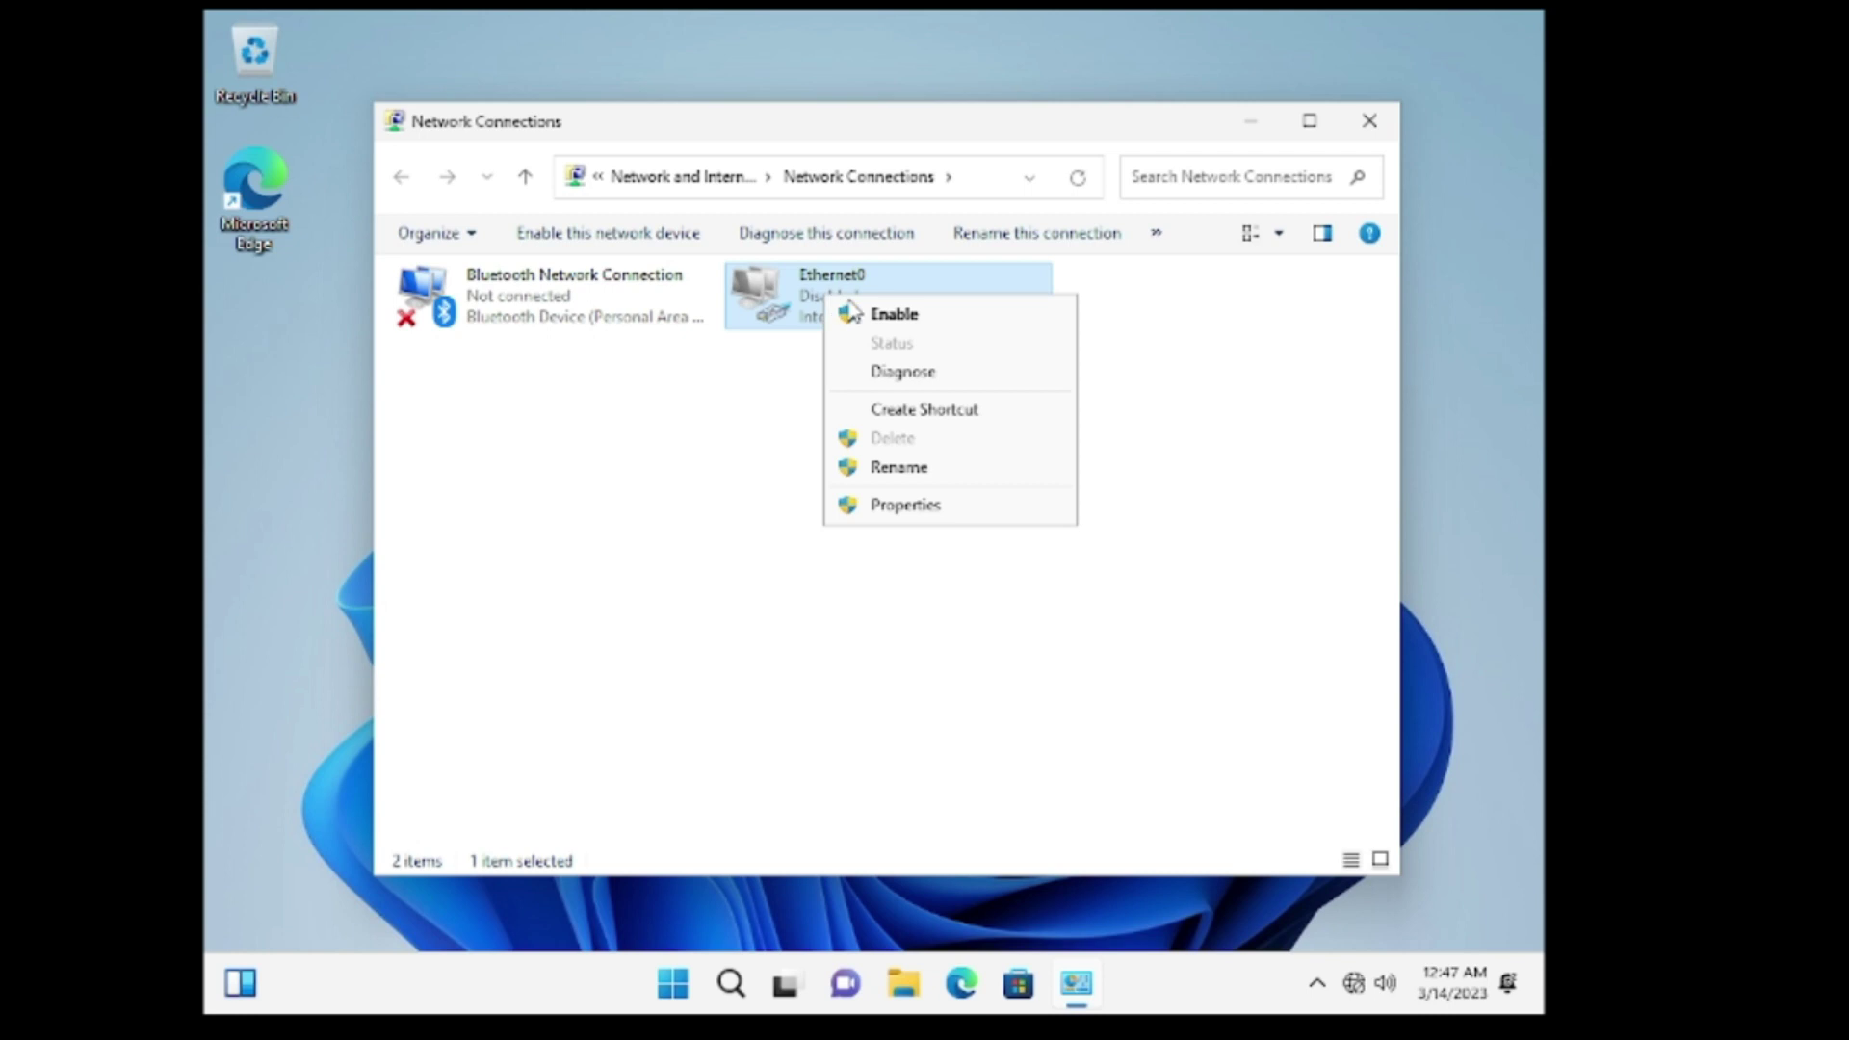
left_click(915, 318)
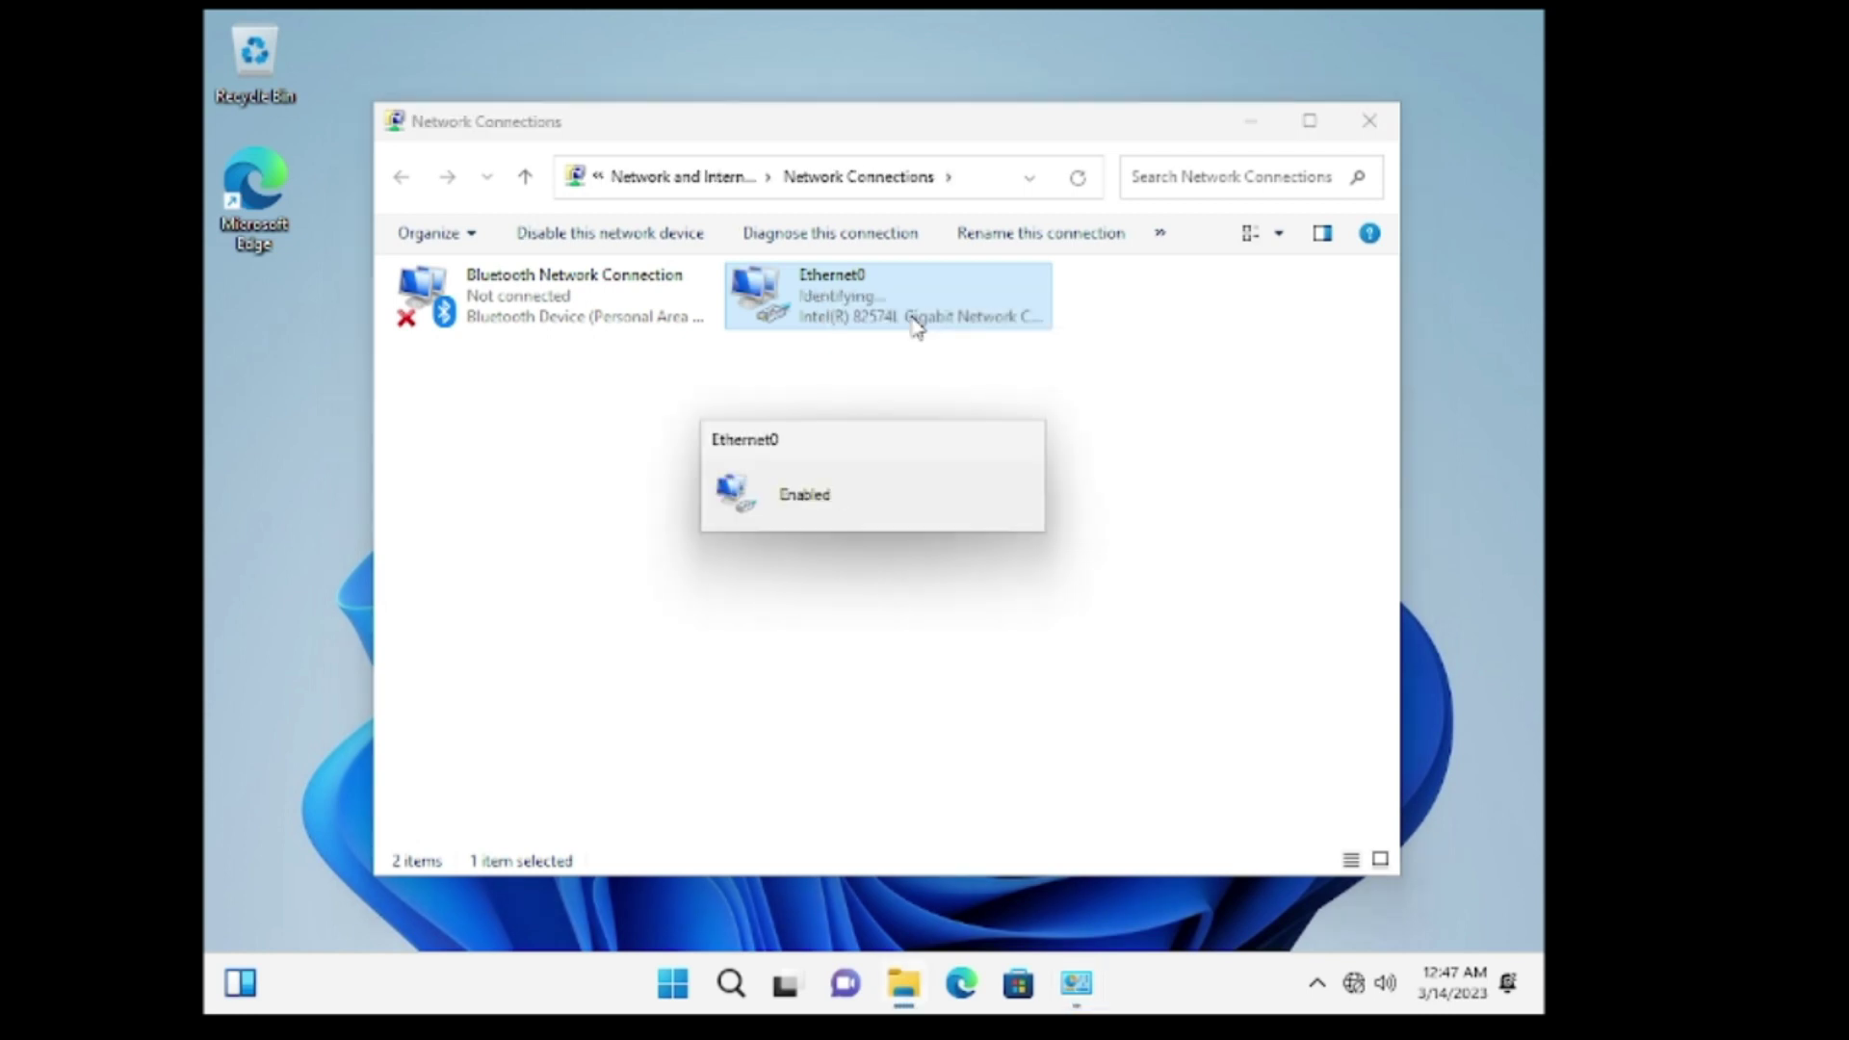